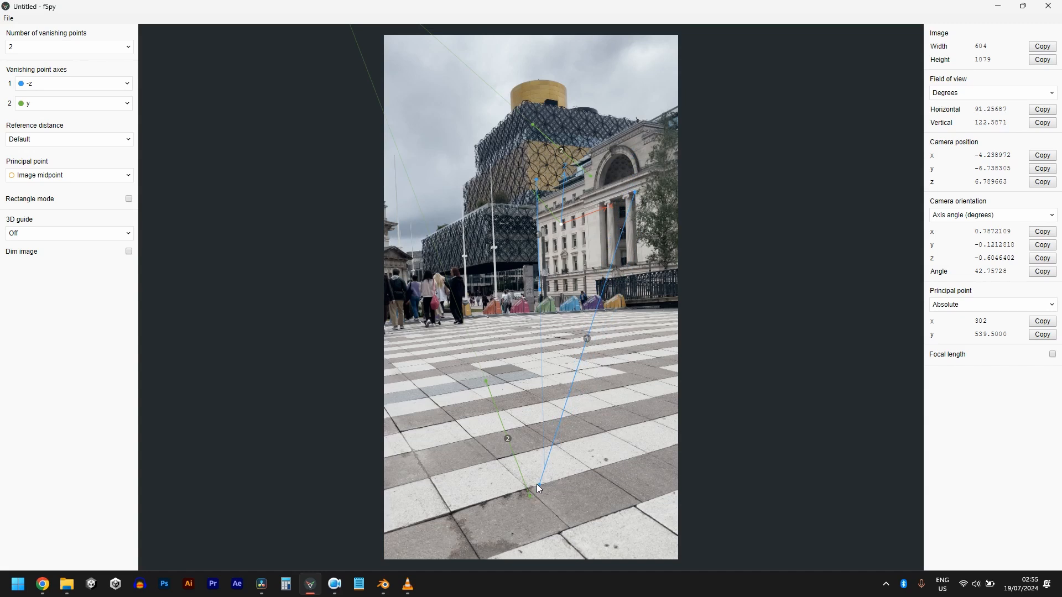
# - Align the remaining axis 1 guide with the building's vertical edge and both axis 2 guides with the classical facade's receding horizontal lines
pyautogui.moveTo(536, 483); pyautogui.dragTo(644, 451)
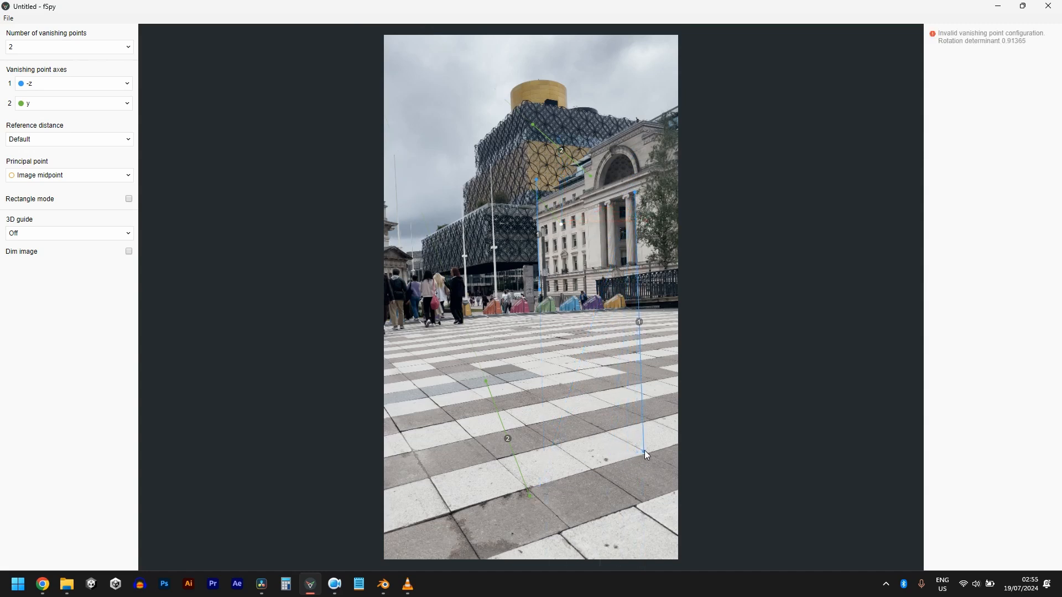
pyautogui.moveTo(531, 125); pyautogui.dragTo(531, 223)
pyautogui.moveTo(616, 188); pyautogui.dragTo(668, 170)
pyautogui.moveTo(487, 380); pyautogui.dragTo(655, 269)
pyautogui.moveTo(530, 494); pyautogui.dragTo(457, 289)
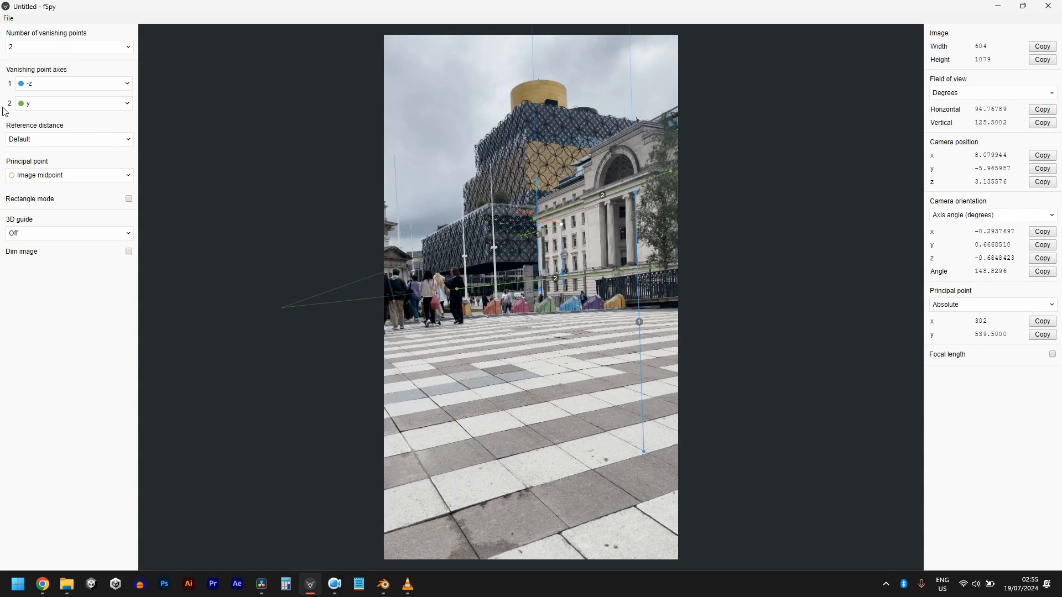
# - Set the first vanishing point's axis to z and save the project
pyautogui.click(37, 85)
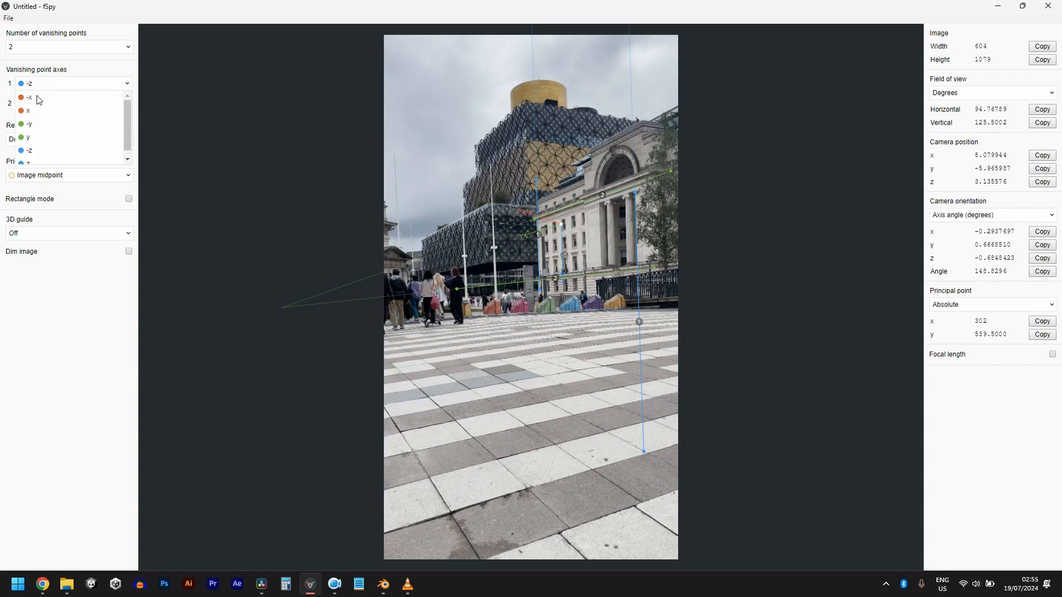
pyautogui.click(36, 163)
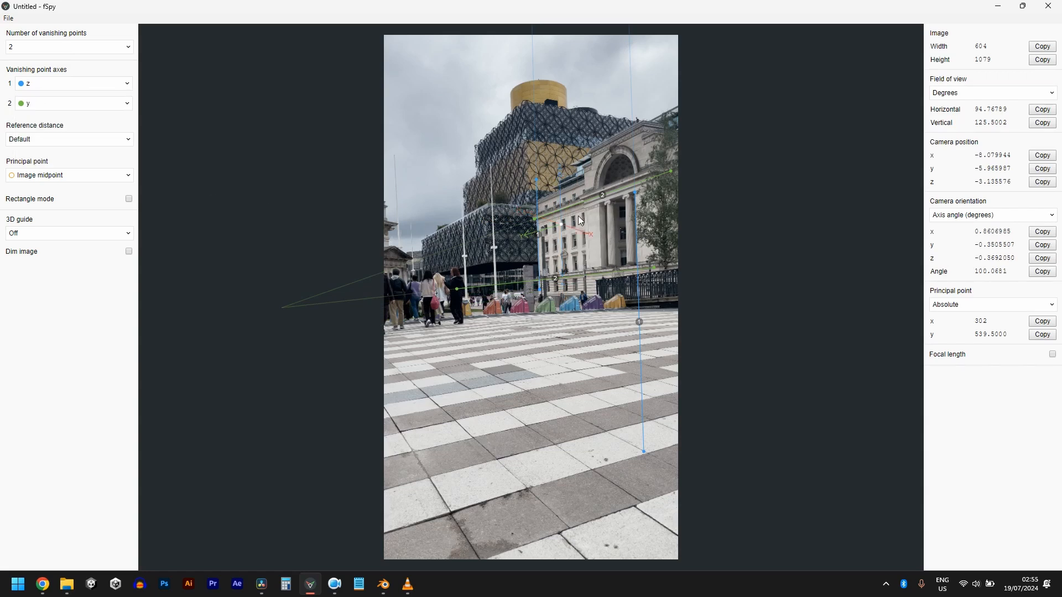
pyautogui.hotkey('ctrl', 's')
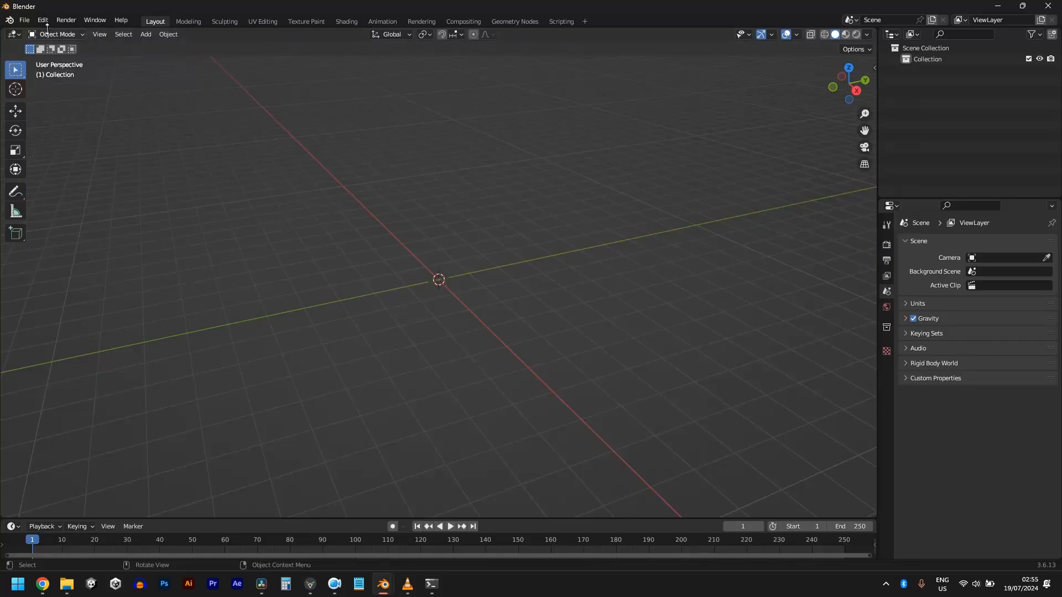
# - Switch to Blender and import the fSpy project VFXDay18.fspy
pyautogui.click(25, 20)
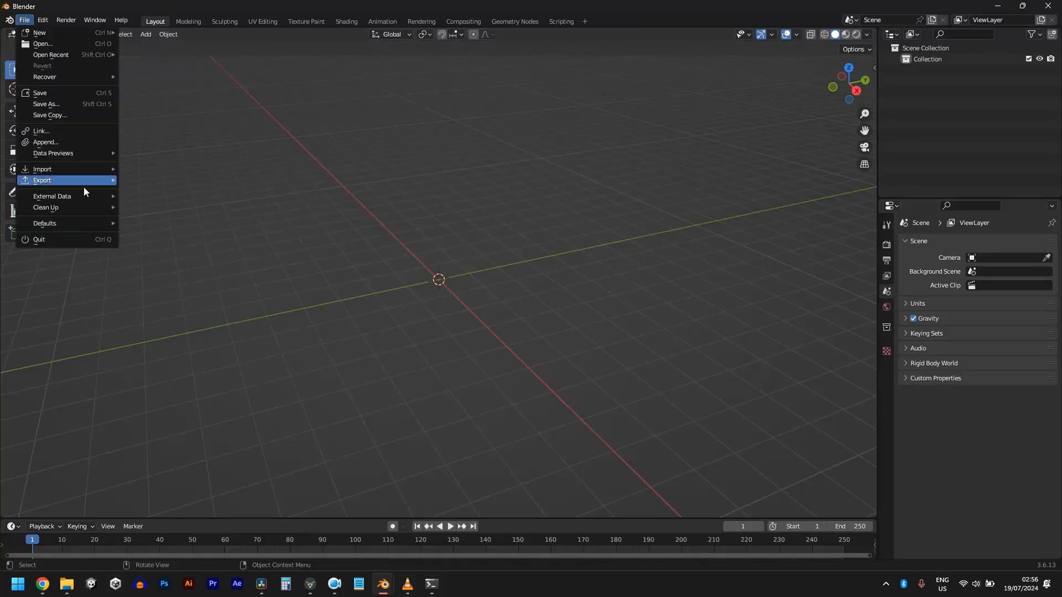
pyautogui.moveTo(73, 173)
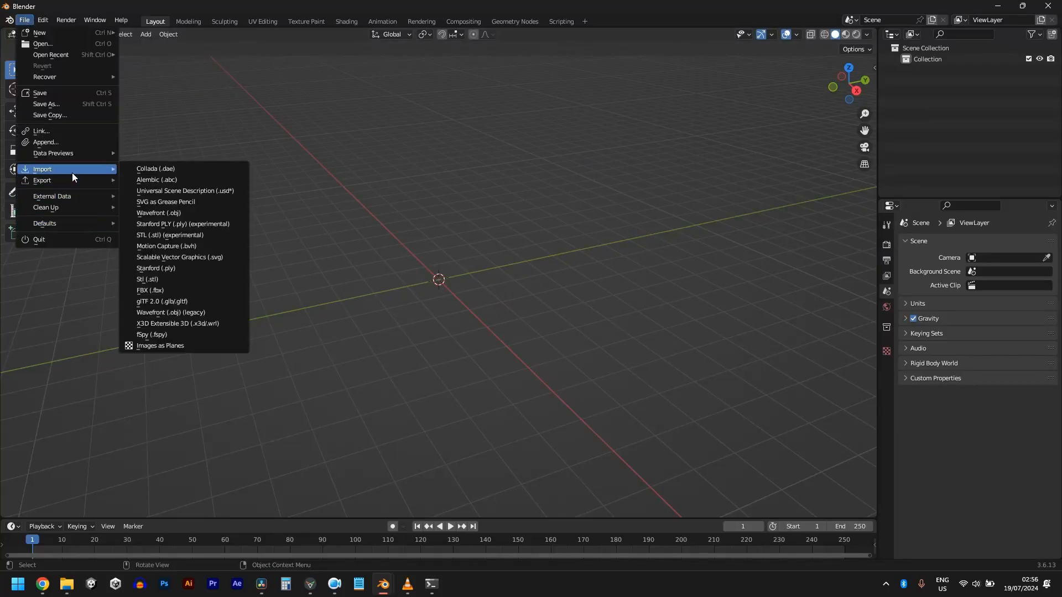
pyautogui.click(160, 335)
pyautogui.press('Return')
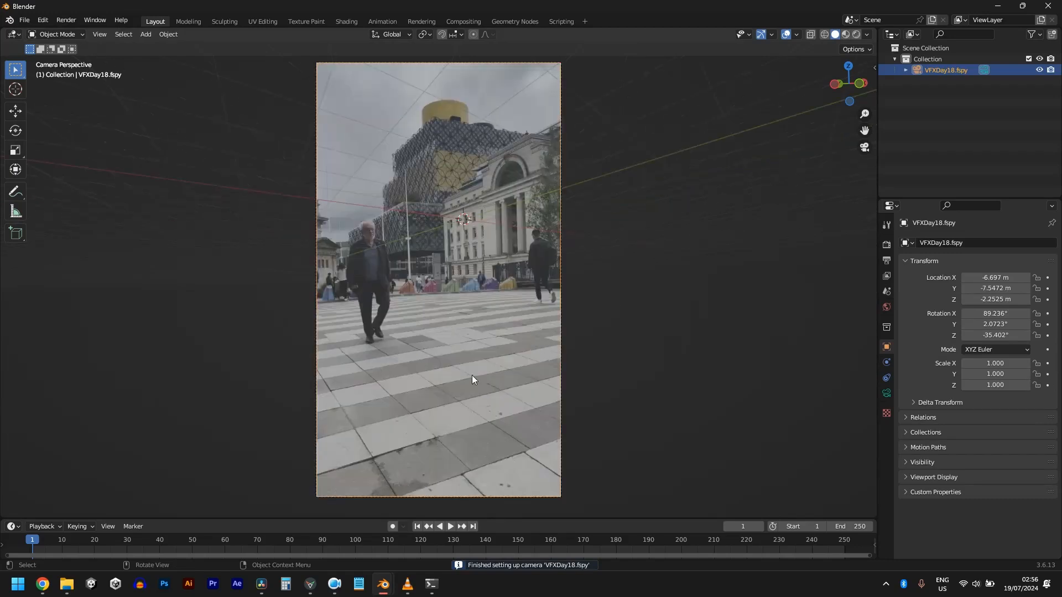
# - Raise the imported camera along the global Z axis until the ground grid lies on the pavement
pyautogui.press('g')
pyautogui.press('z')
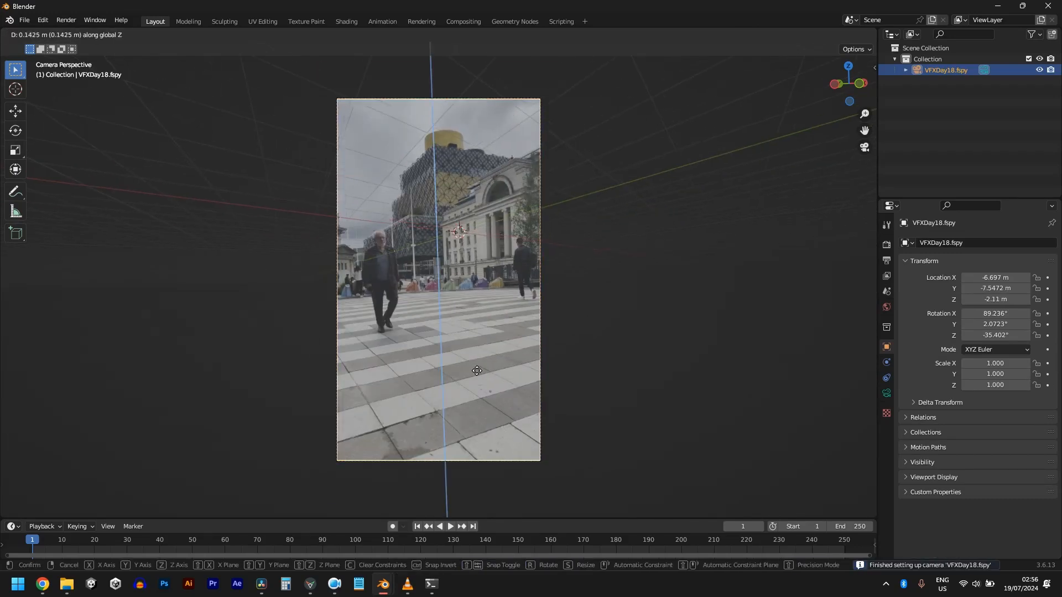
pyautogui.click(492, 188)
# - Raise the opacity of the camera's background image to full
pyautogui.click(887, 393)
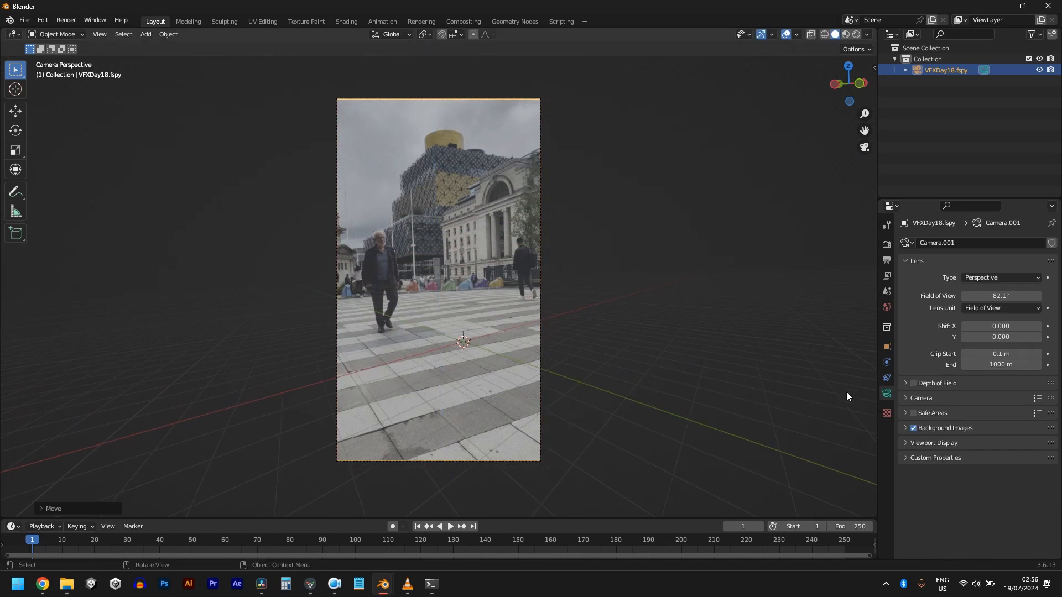
pyautogui.click(939, 428)
pyautogui.scroll(-4, 975, 469)
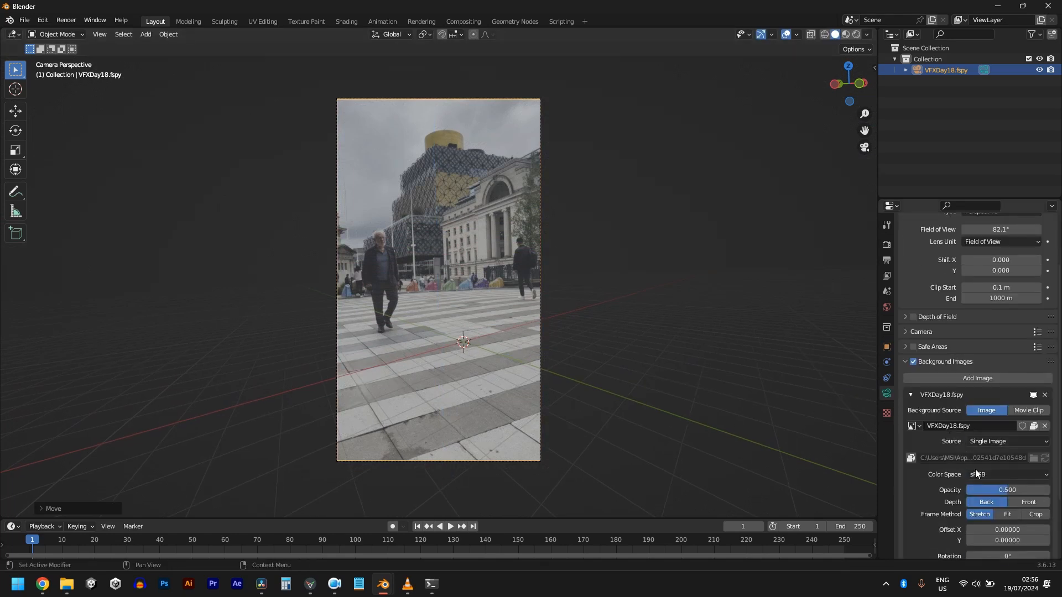
pyautogui.moveTo(1003, 469); pyautogui.dragTo(1049, 469)
pyautogui.click(496, 422)
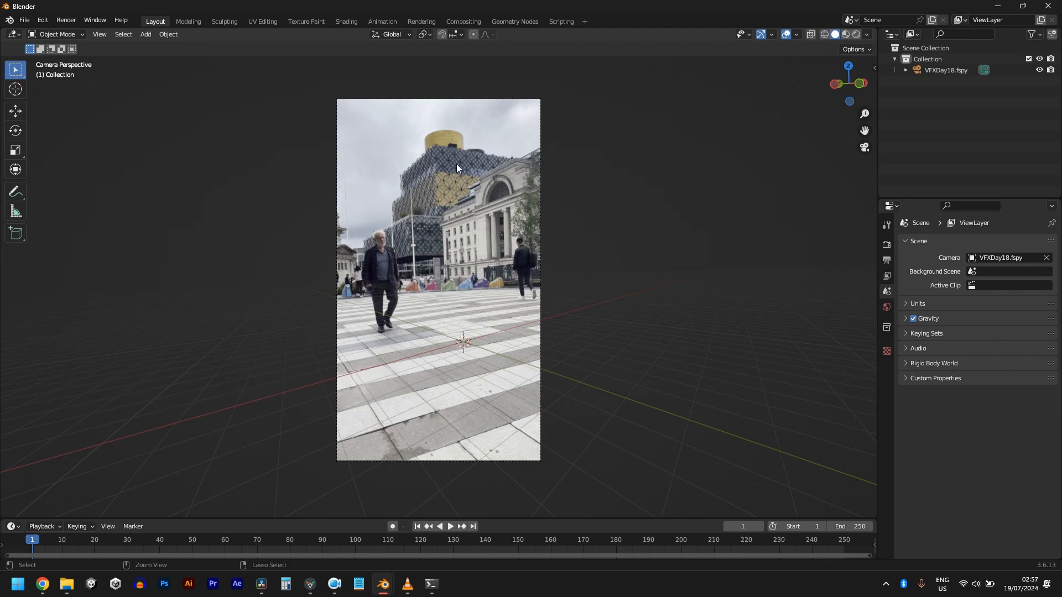
# - Paste the blue striped hot-air balloon and move it into the sky left of the library building
pyautogui.hotkey('ctrl', 'v')
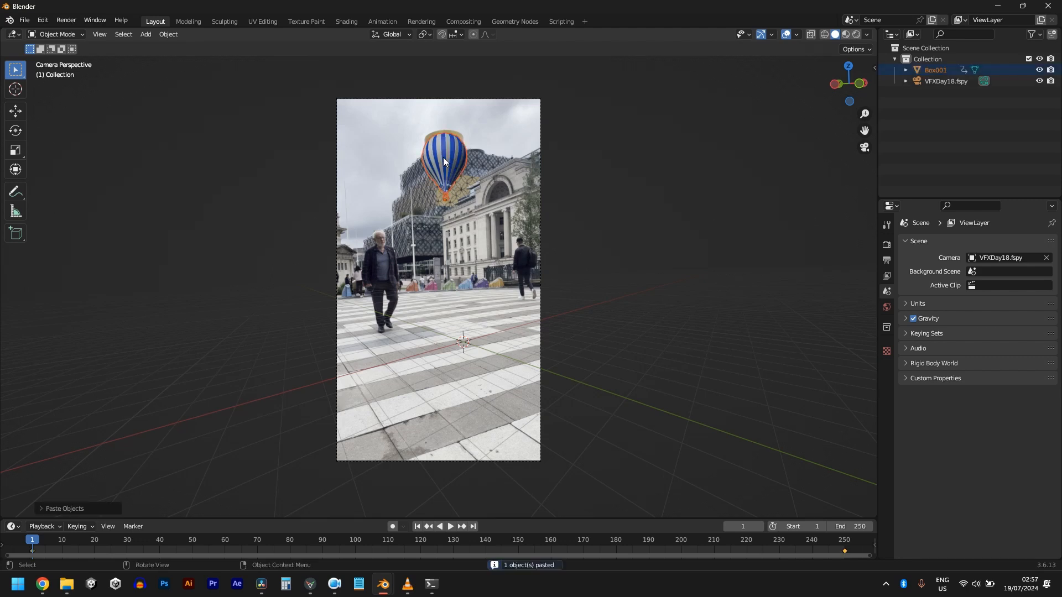
pyautogui.click(444, 172)
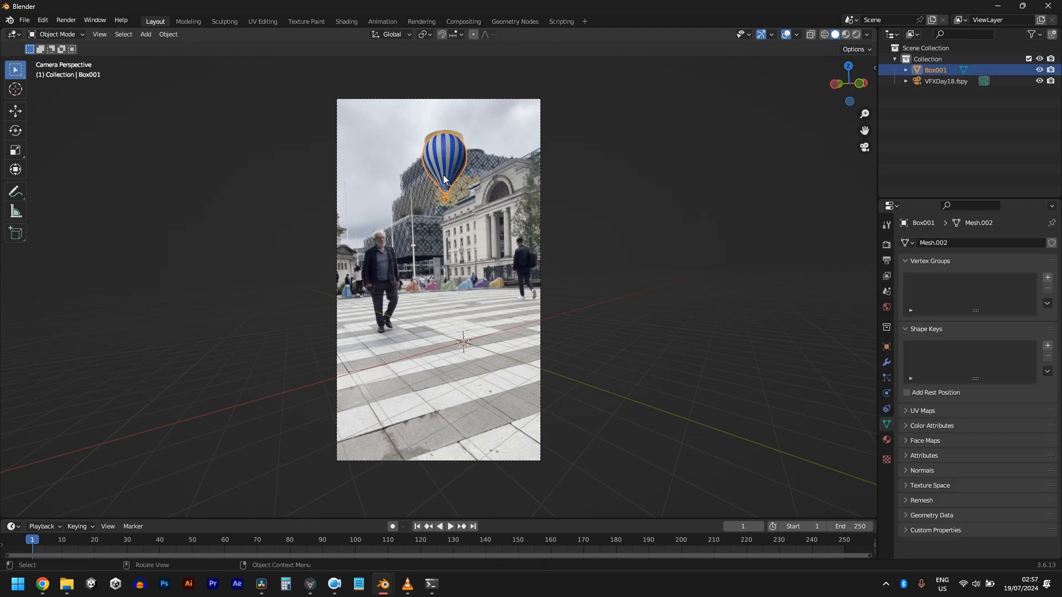
pyautogui.press('g')
pyautogui.click(374, 170)
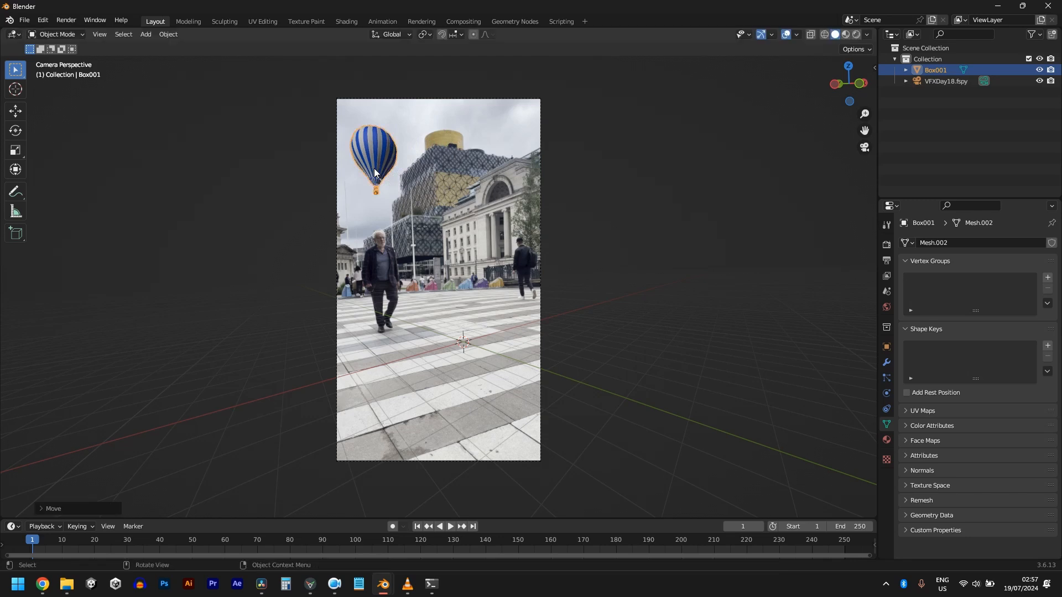
# - Duplicate the balloon, offset the copy along the Y axis, and place it smaller in view at the photo's left edge below the original
pyautogui.hotkey('shift', 'd')
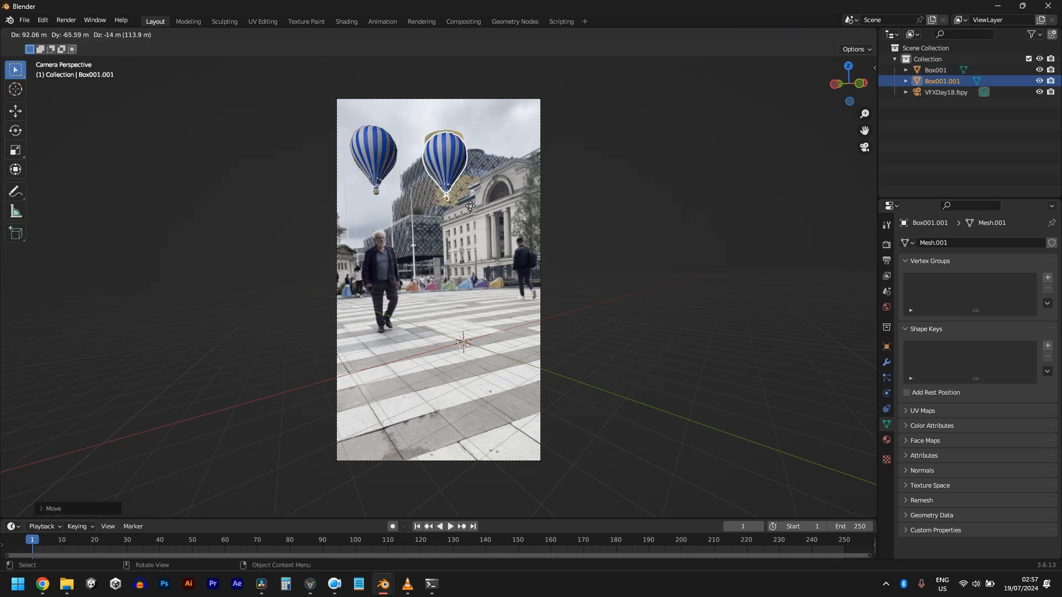
pyautogui.press('y')
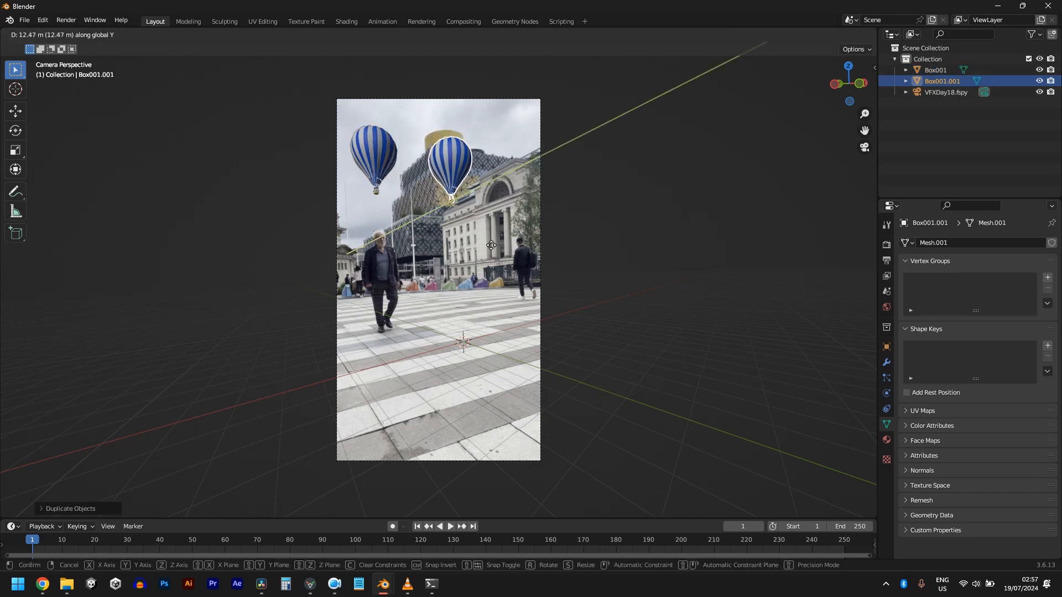
pyautogui.click(477, 322)
pyautogui.press('g')
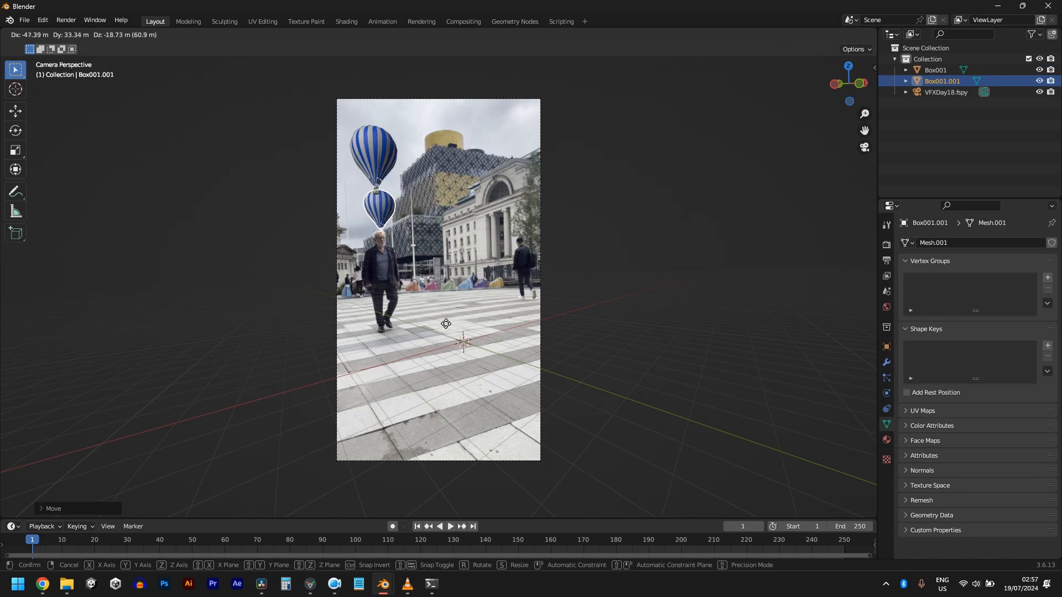
pyautogui.click(423, 324)
# - Duplicate the small left balloon, place the copy in the sky above the columned building, and enlarge it
pyautogui.hotkey('shift', 'd')
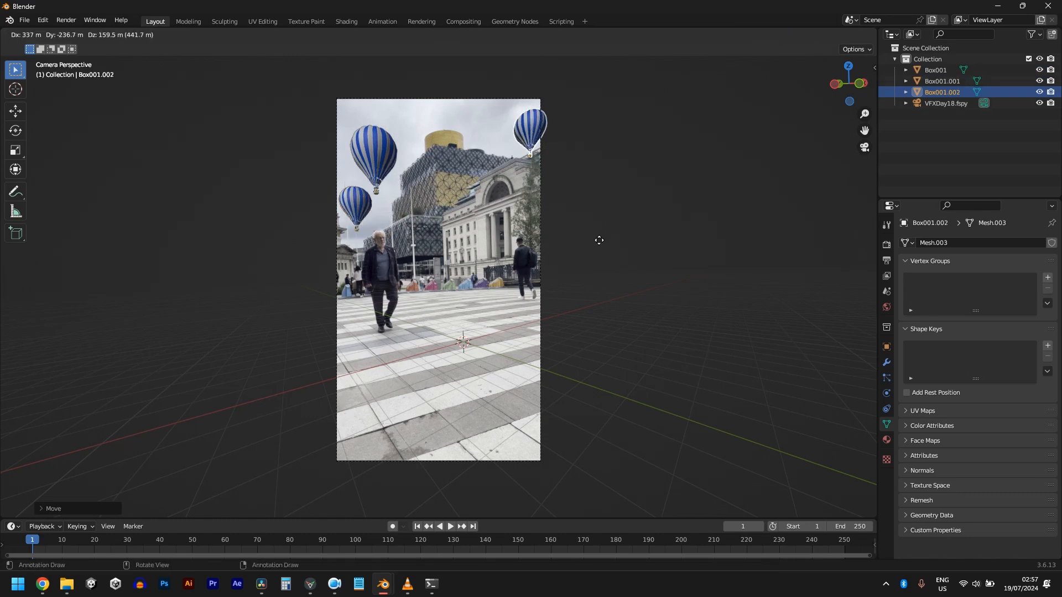
pyautogui.click(585, 258)
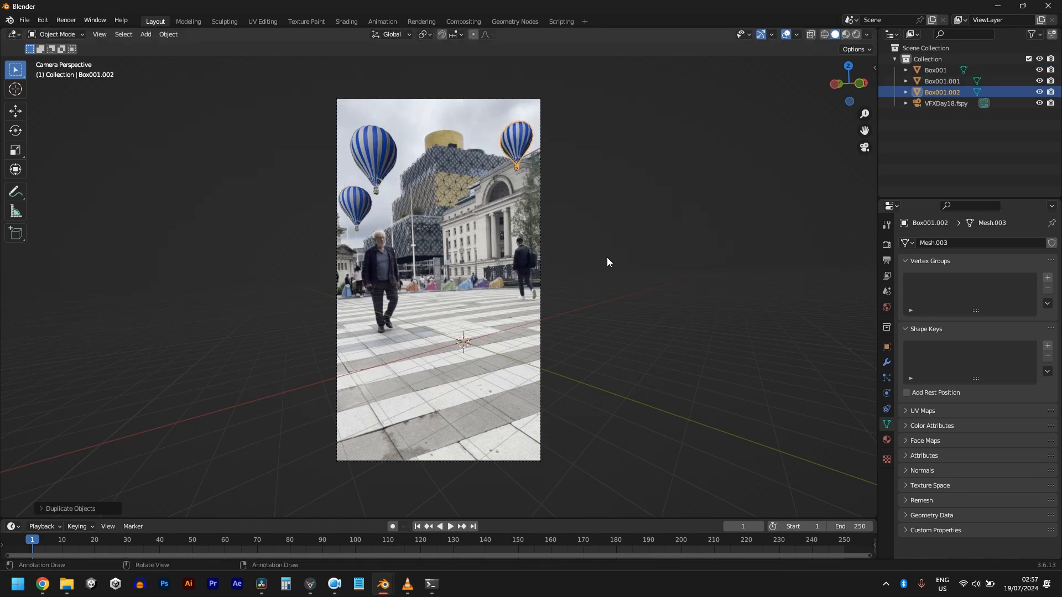
pyautogui.press('s')
pyautogui.click(654, 296)
pyautogui.press('g')
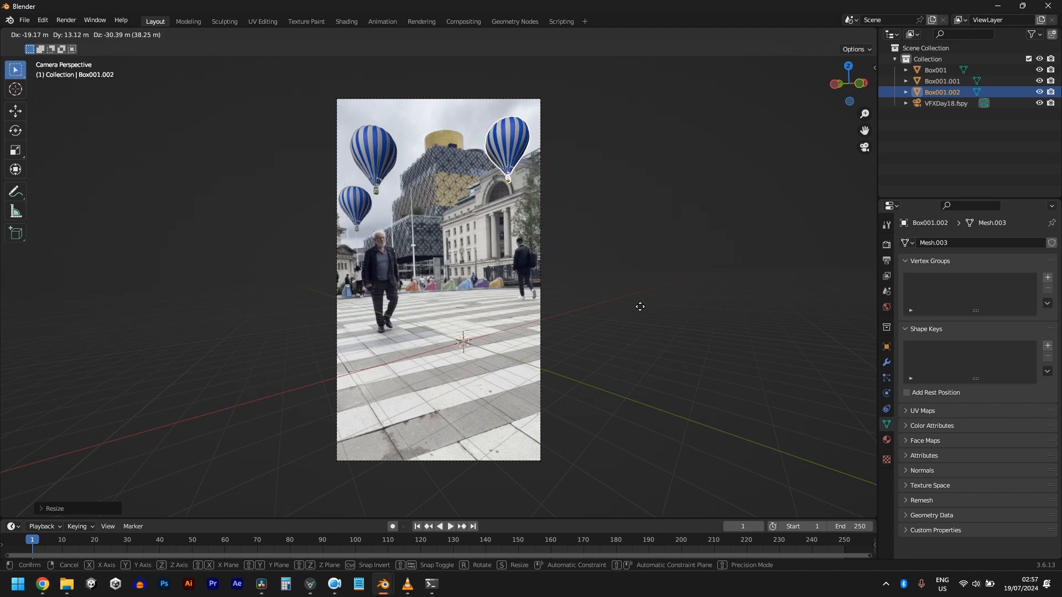
pyautogui.click(637, 319)
# - Duplicate the right-hand balloon toward the library's gold roof and scale the copy down
pyautogui.hotkey('shift', 'd')
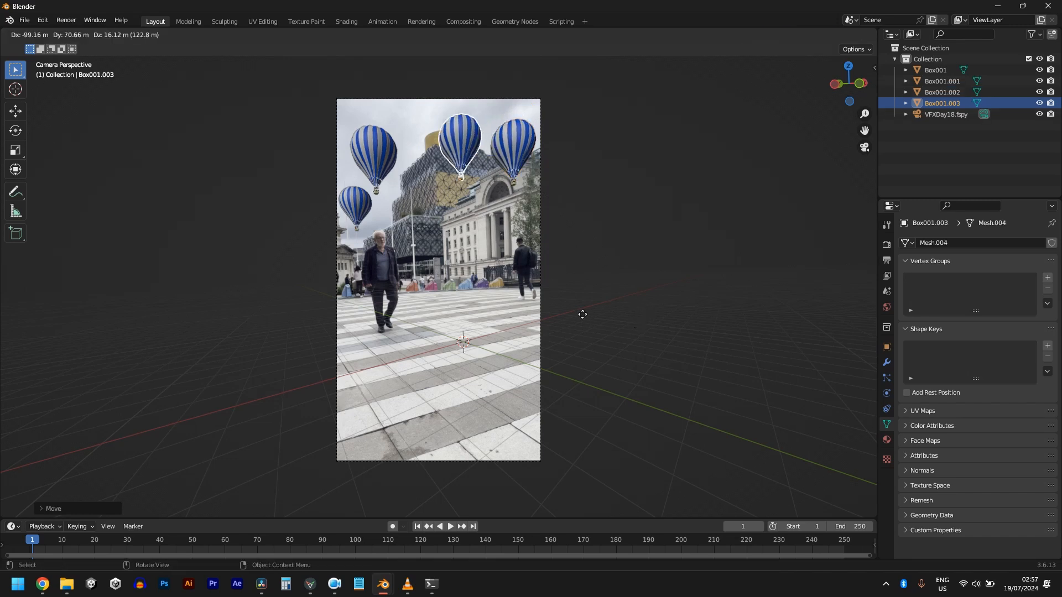
pyautogui.click(570, 308)
pyautogui.press('s')
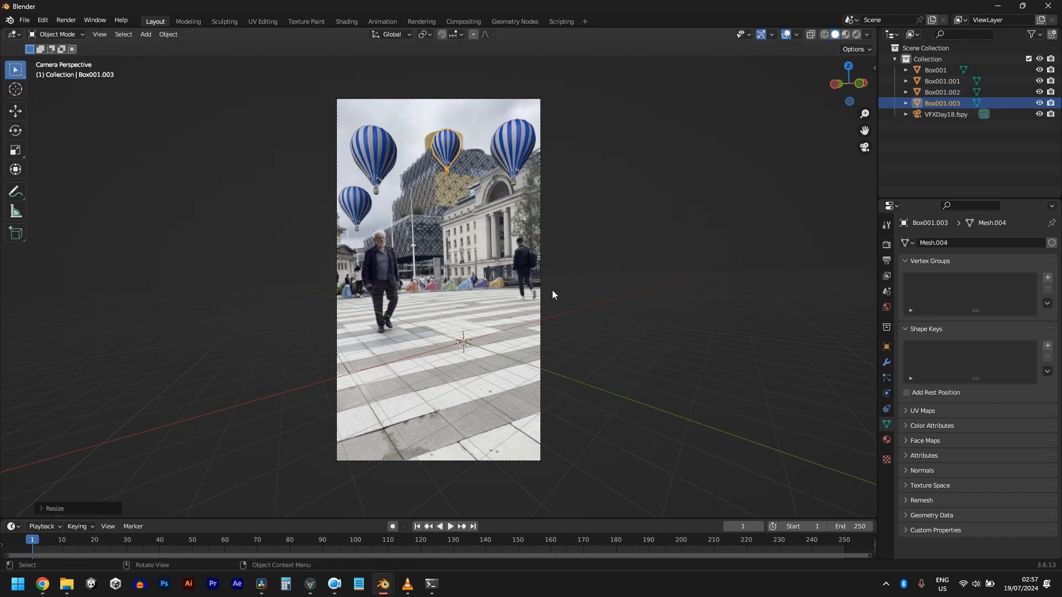
pyautogui.click(550, 291)
# - Position the small balloon copy above the library's gold roof and enlarge it slightly
pyautogui.press('g')
pyautogui.click(578, 427)
pyautogui.press('g')
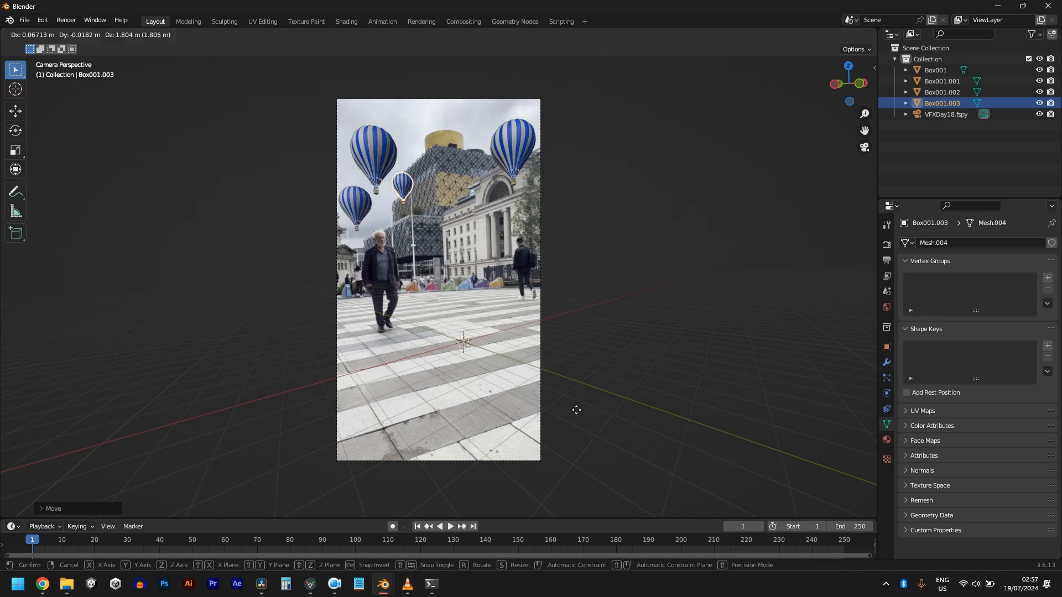
pyautogui.click(617, 356)
pyautogui.press('s')
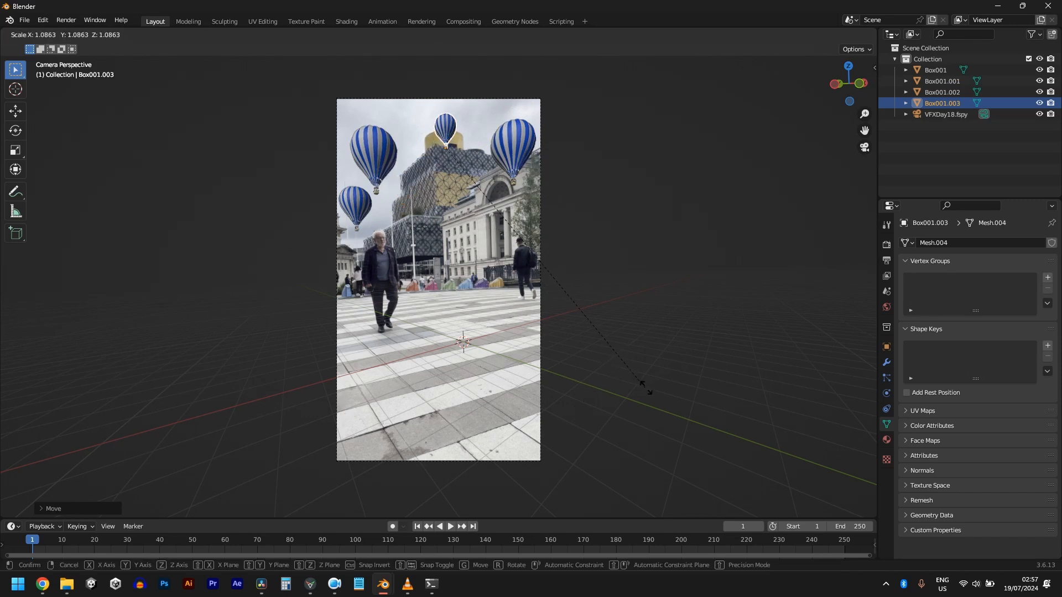
pyautogui.click(674, 403)
pyautogui.press('g')
pyautogui.click(674, 405)
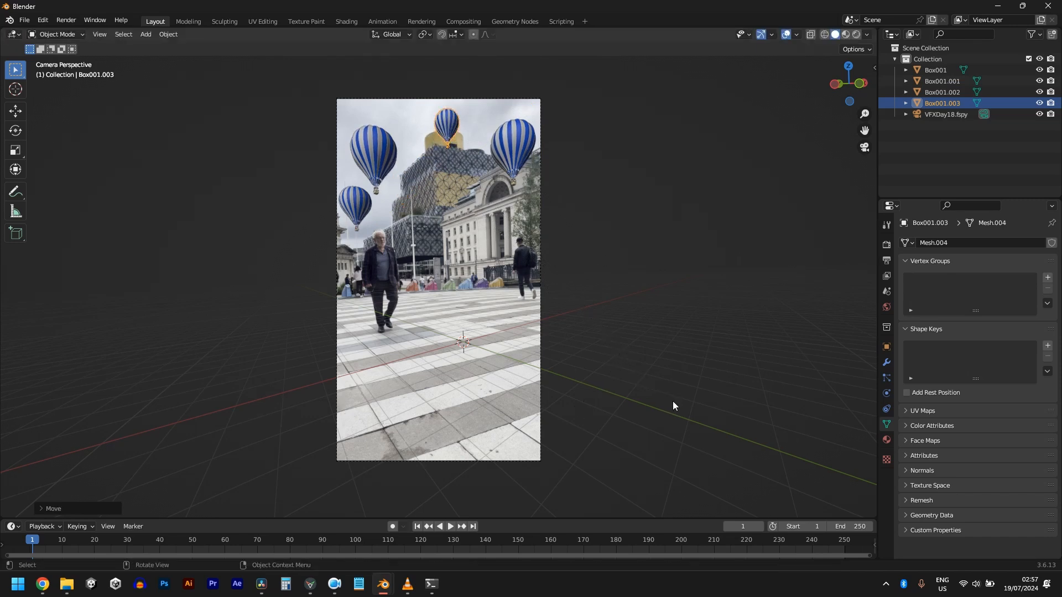
# - Scale the balloon above the columned building down slightly and move it up in the sky
pyautogui.click(523, 148)
pyautogui.press('s')
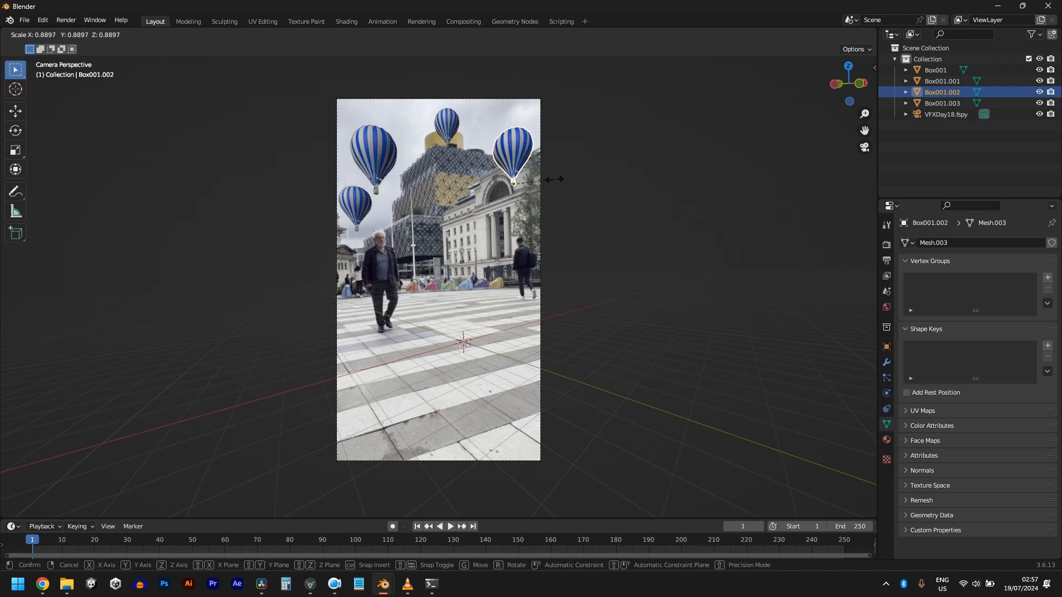
pyautogui.click(556, 180)
pyautogui.press('g')
pyautogui.click(555, 168)
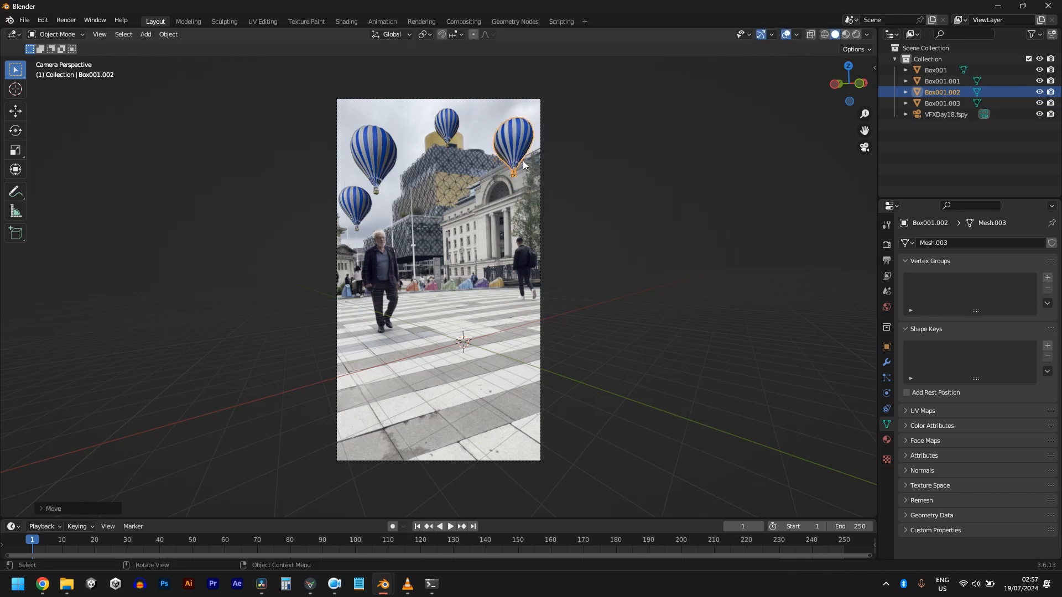
# - Duplicate the right-hand balloon, place the copy in front of the library, and shift the large left balloon slightly toward the library
pyautogui.hotkey('shift', 'd')
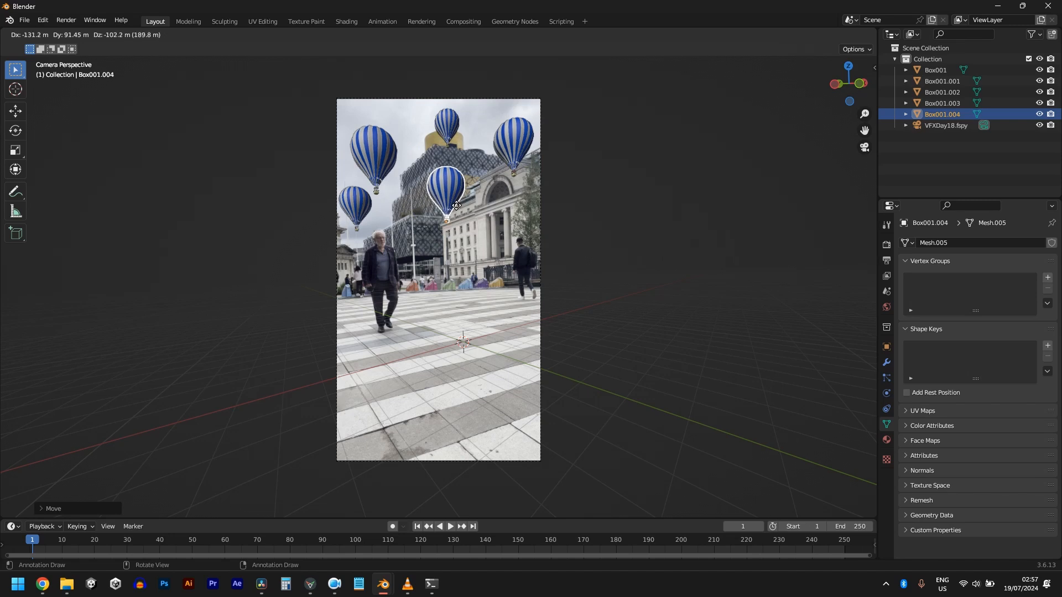
pyautogui.click(457, 200)
pyautogui.click(374, 158)
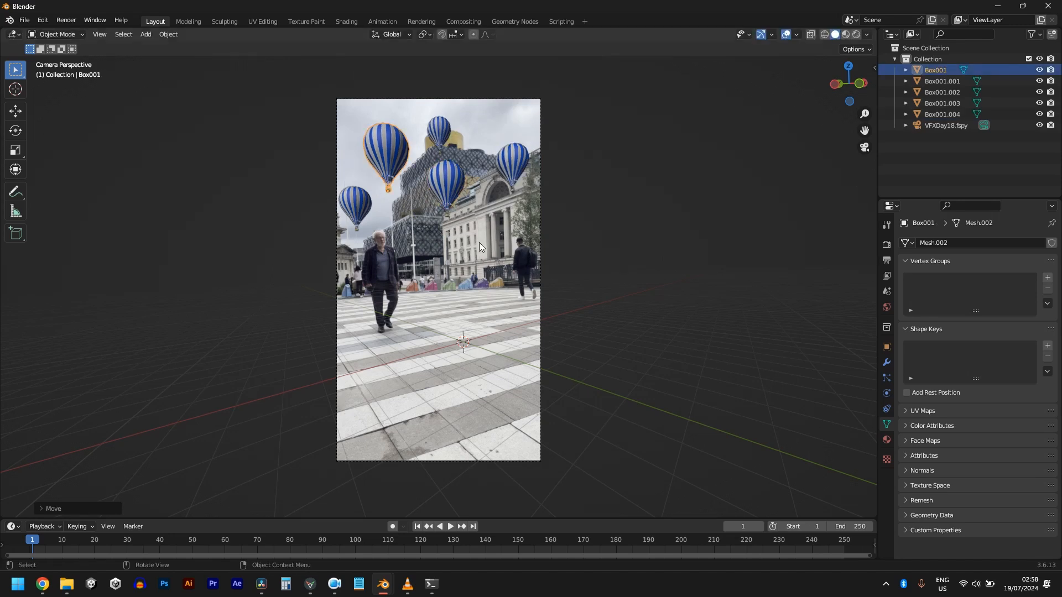
# - Give the lower-left balloon its own copy of the 08 - Default material with an orange base colour, and show it in Material Preview
pyautogui.scroll(2, 340, 213)
pyautogui.click(319, 176)
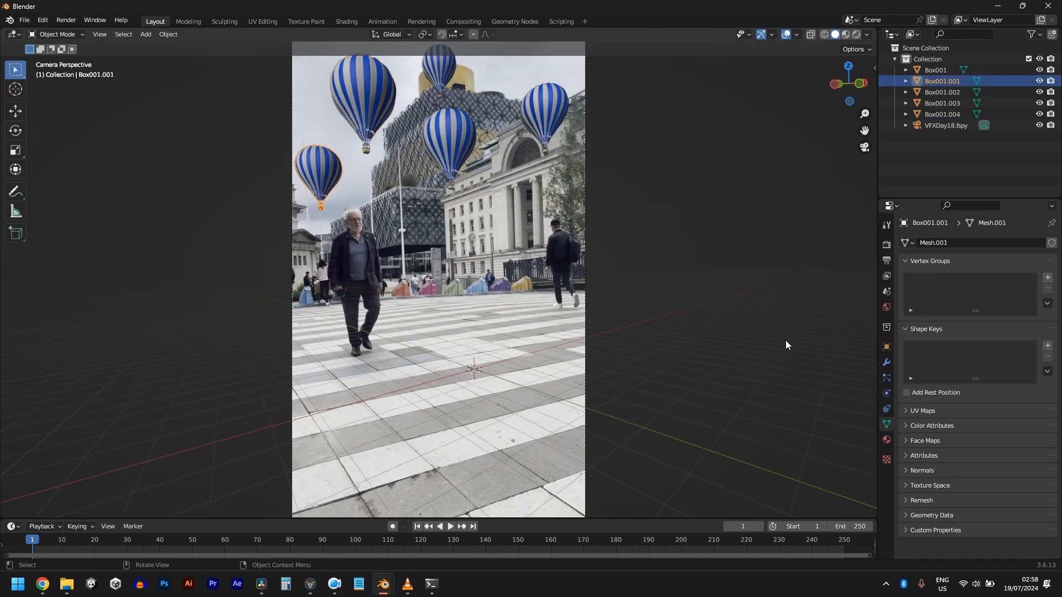
pyautogui.click(886, 440)
pyautogui.click(923, 267)
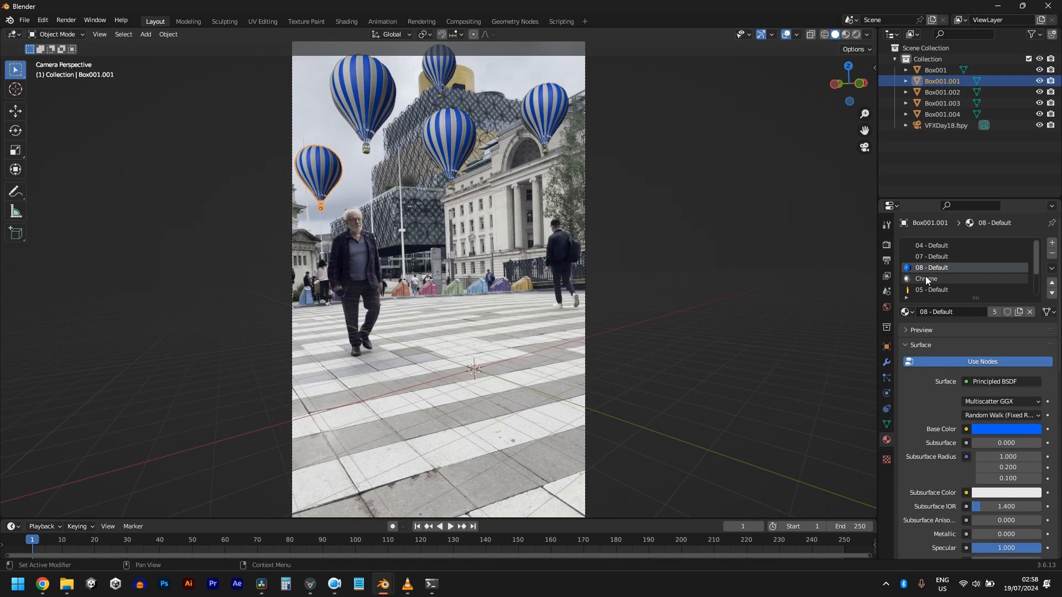
pyautogui.click(998, 312)
pyautogui.click(998, 428)
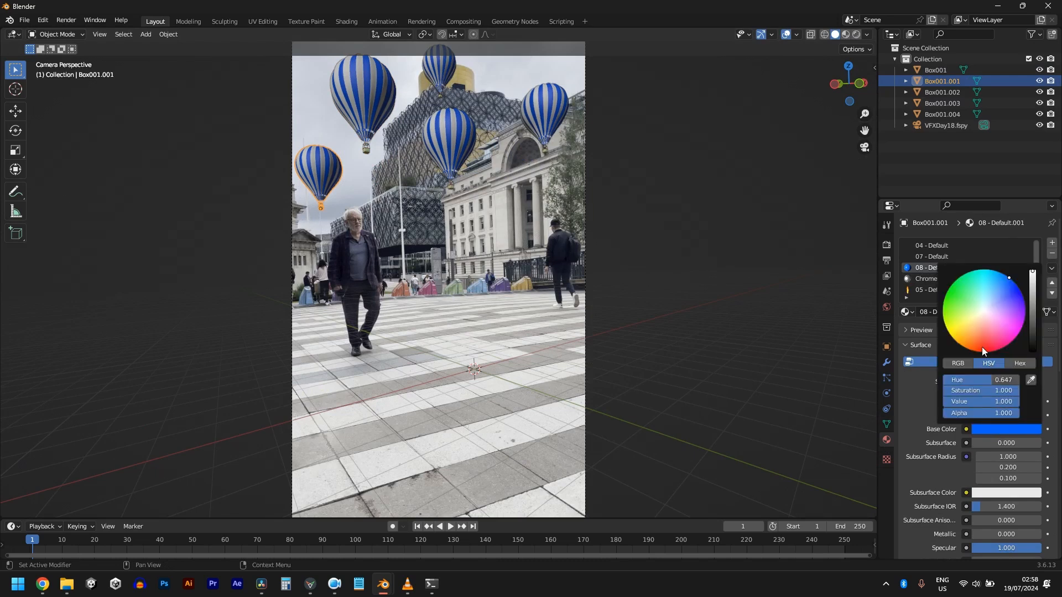
pyautogui.click(975, 344)
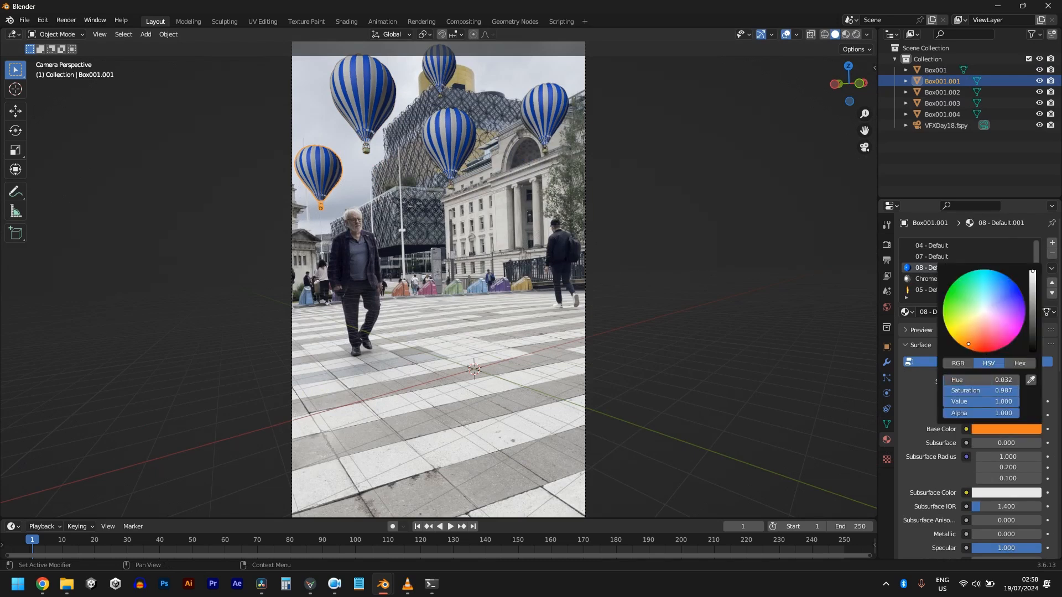
pyautogui.click(848, 35)
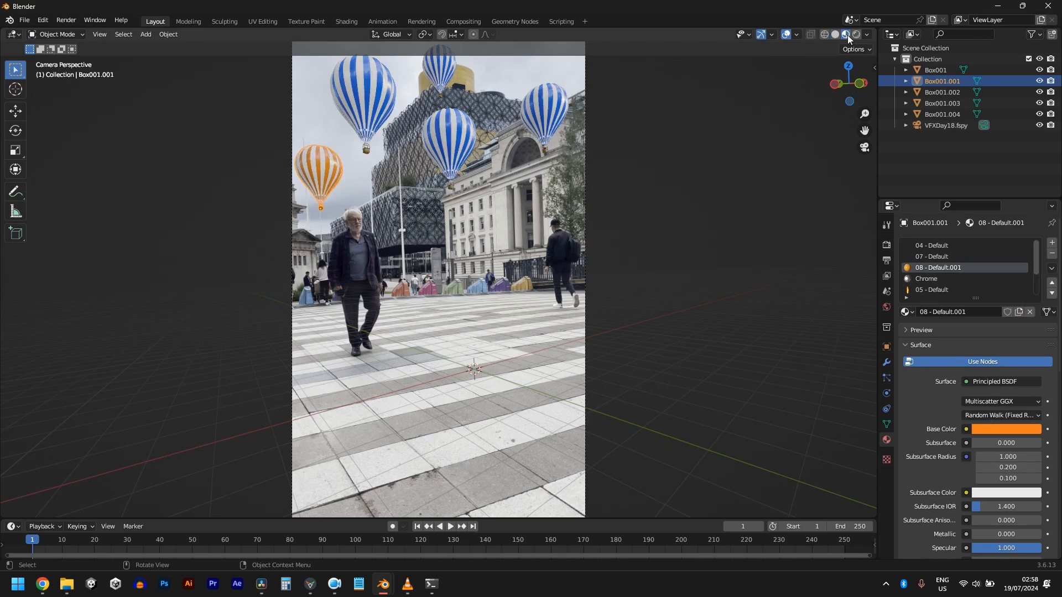
# - Give the large left balloon its own copy of the 08 - Default material with a green base colour
pyautogui.click(368, 94)
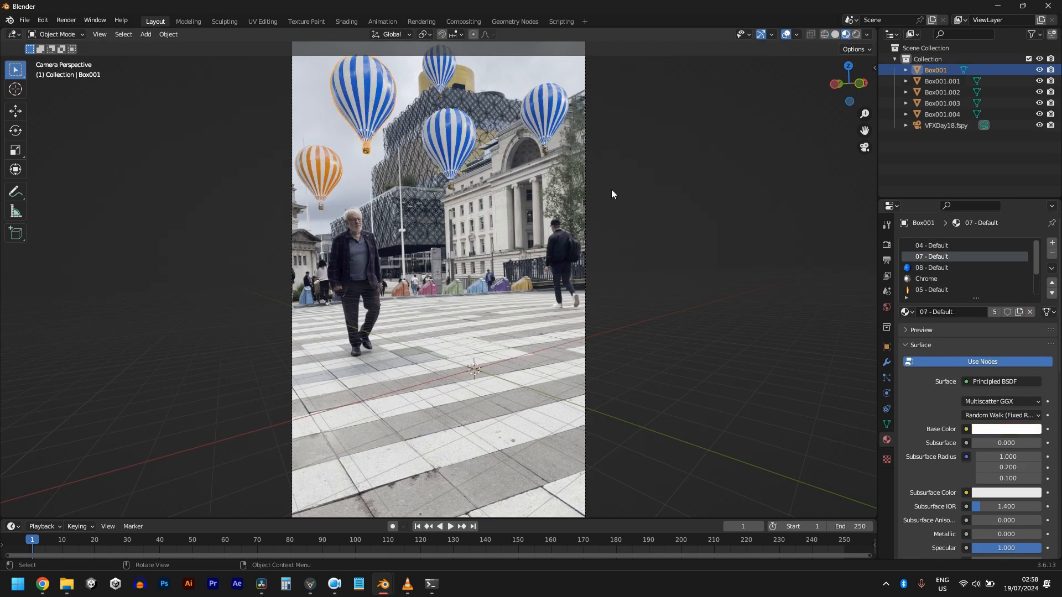
pyautogui.click(935, 268)
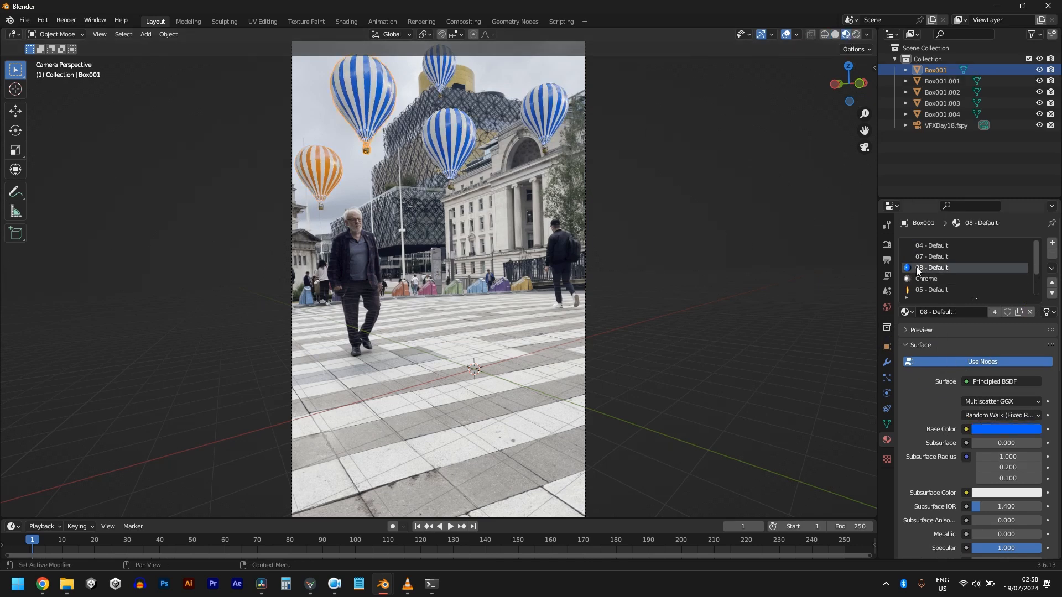
pyautogui.click(995, 313)
pyautogui.click(1010, 429)
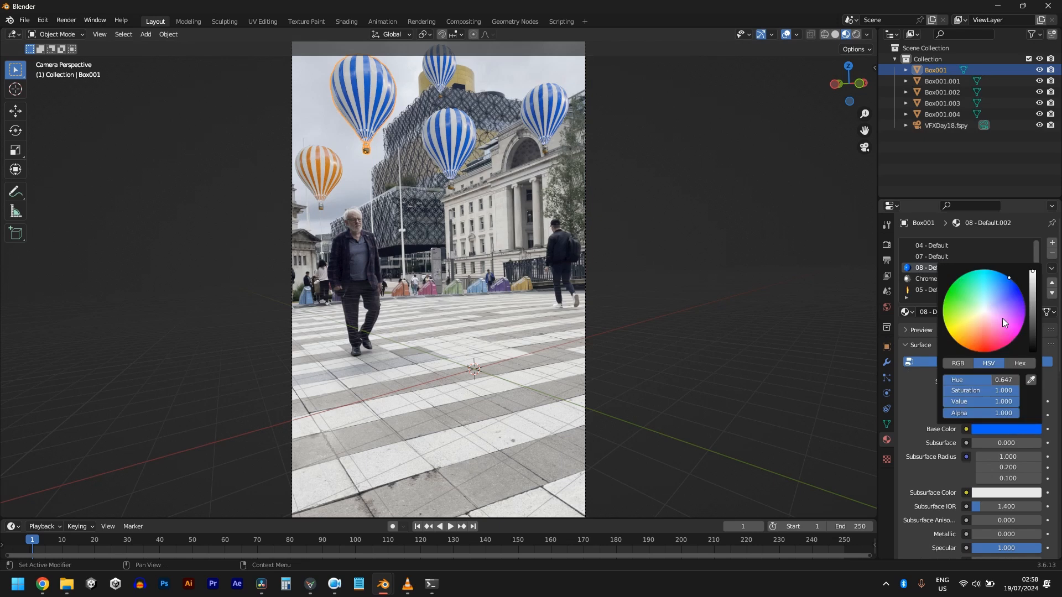
pyautogui.click(959, 286)
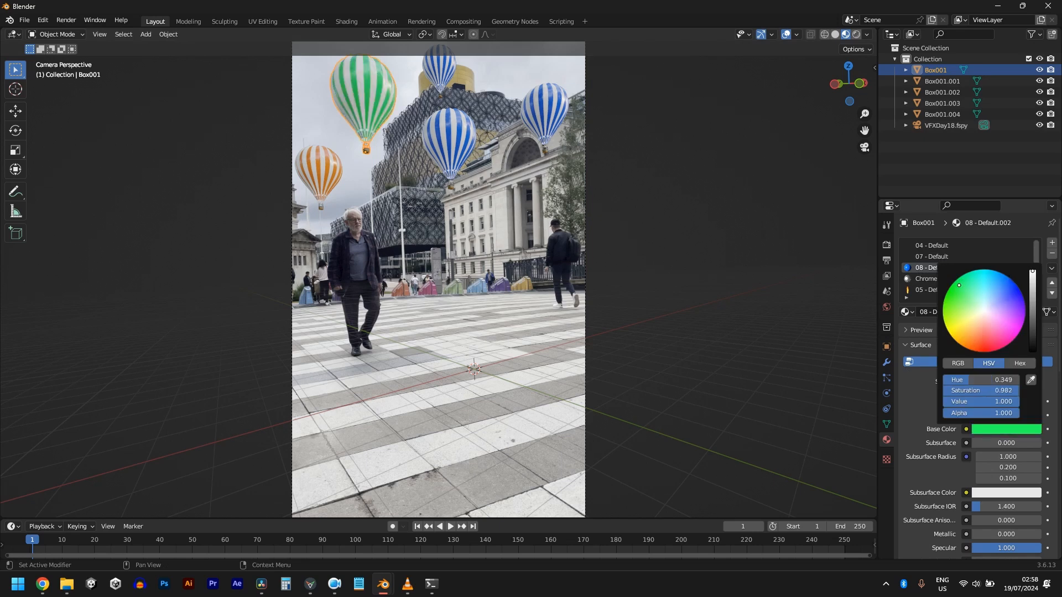
# - Give the balloon above the columned building its own copy of the 08 - Default material with a yellow base colour
pyautogui.click(550, 114)
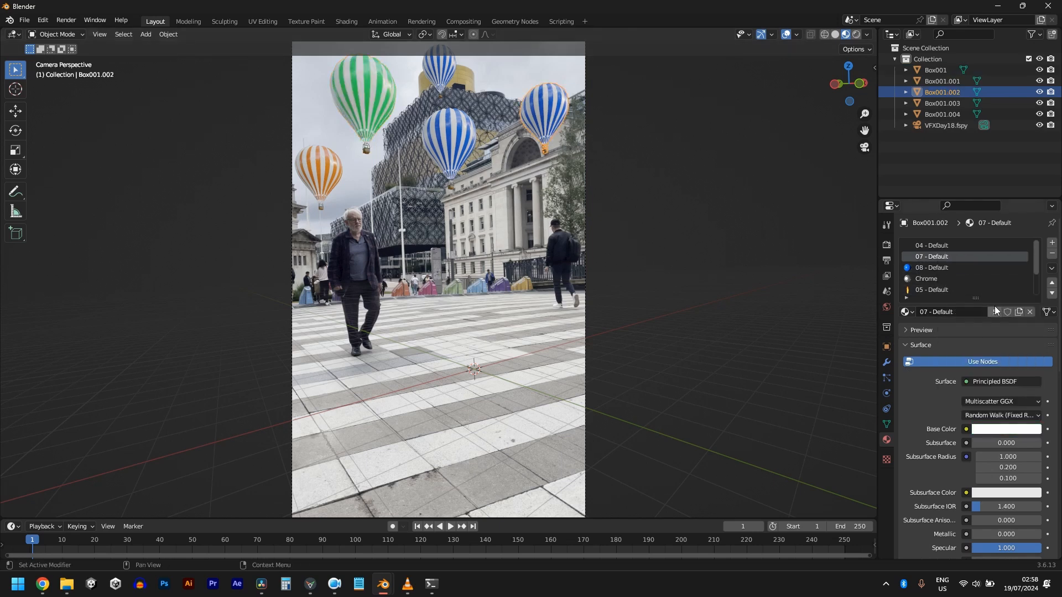
pyautogui.click(948, 268)
pyautogui.click(995, 312)
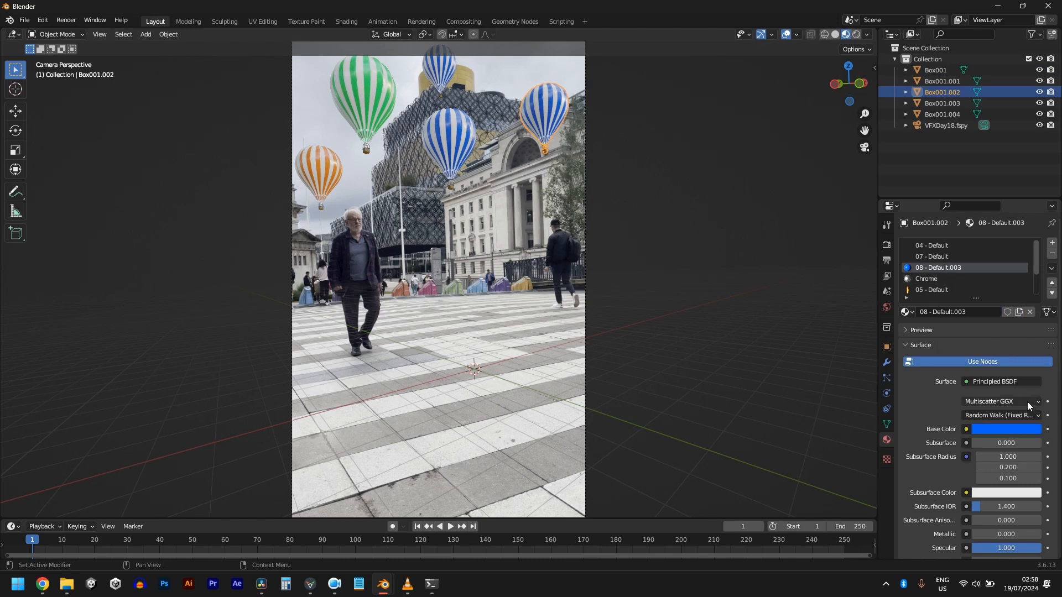
pyautogui.click(1022, 429)
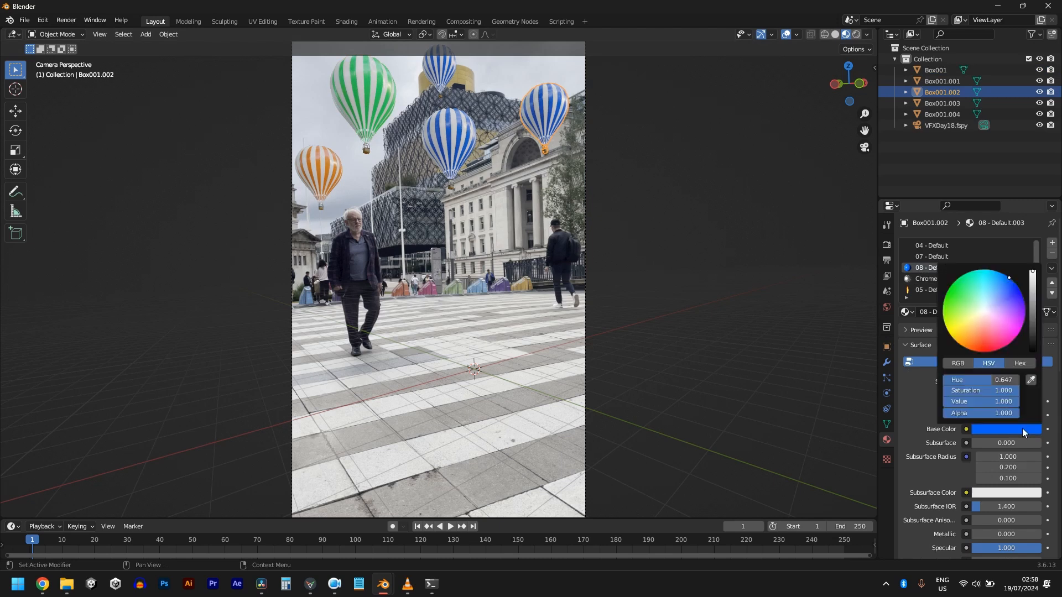
pyautogui.click(961, 340)
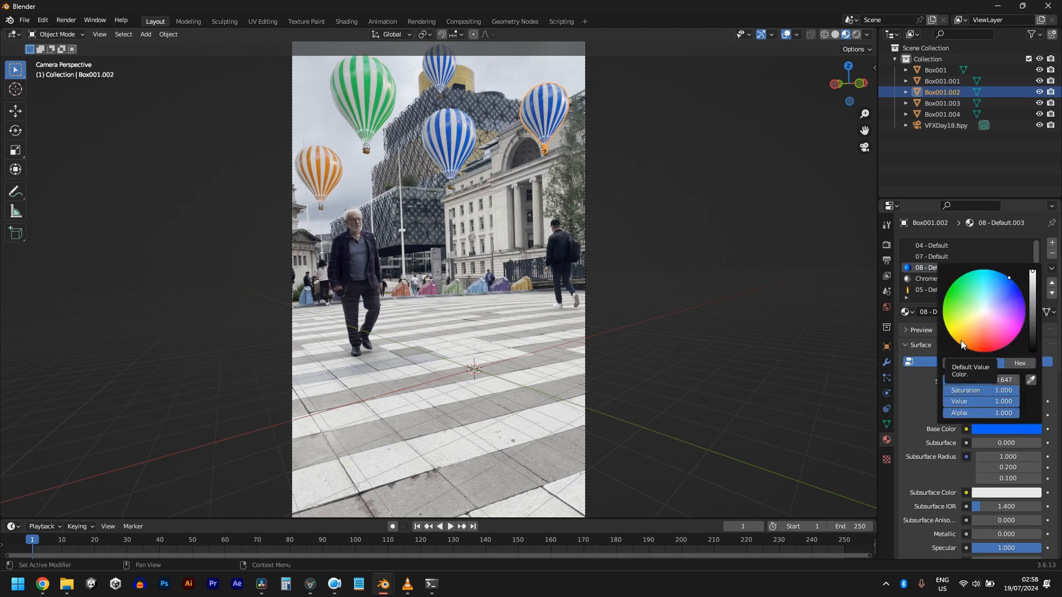
# - Give the small balloon above the gold roof its own copy of the 08 - Default material with a magenta base colour
pyautogui.click(443, 77)
pyautogui.click(929, 269)
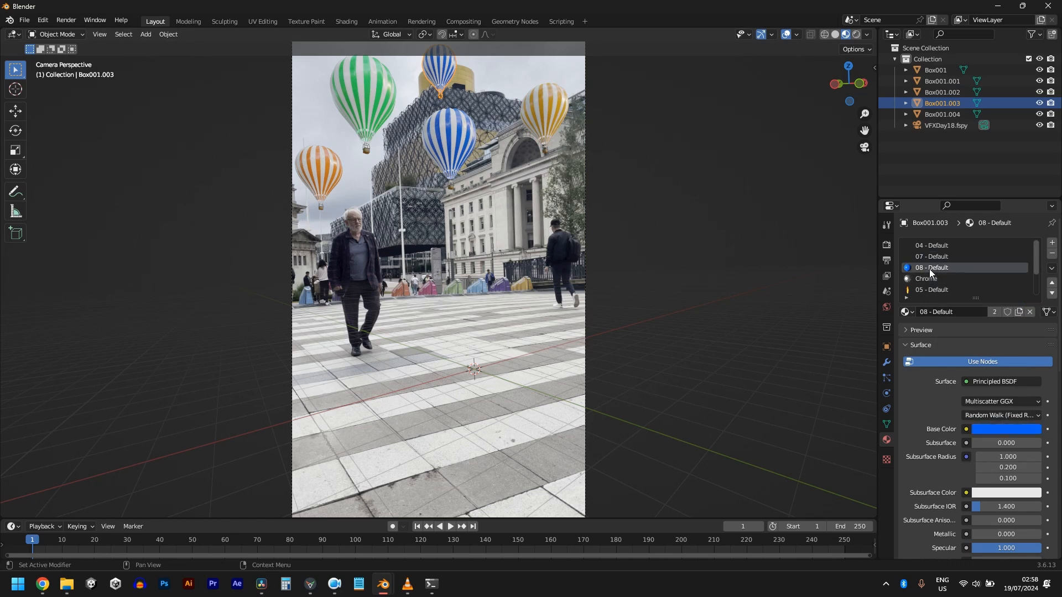
pyautogui.click(995, 313)
pyautogui.click(1021, 427)
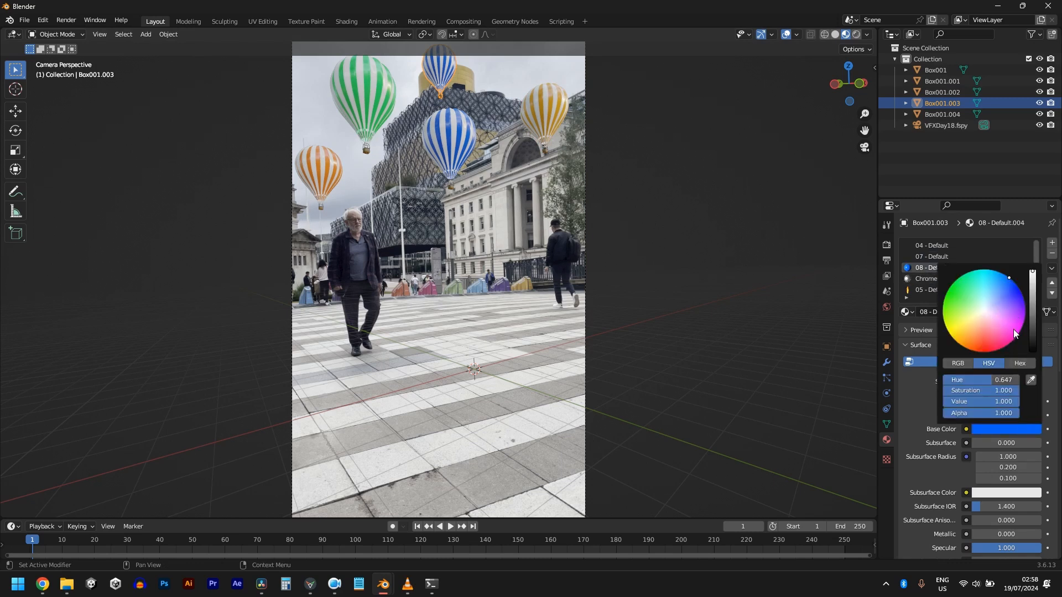
pyautogui.click(1013, 329)
# - Enlarge the timeline so its full frame range is in view and show the object transform values beside the viewport
pyautogui.scroll(-2, 549, 249)
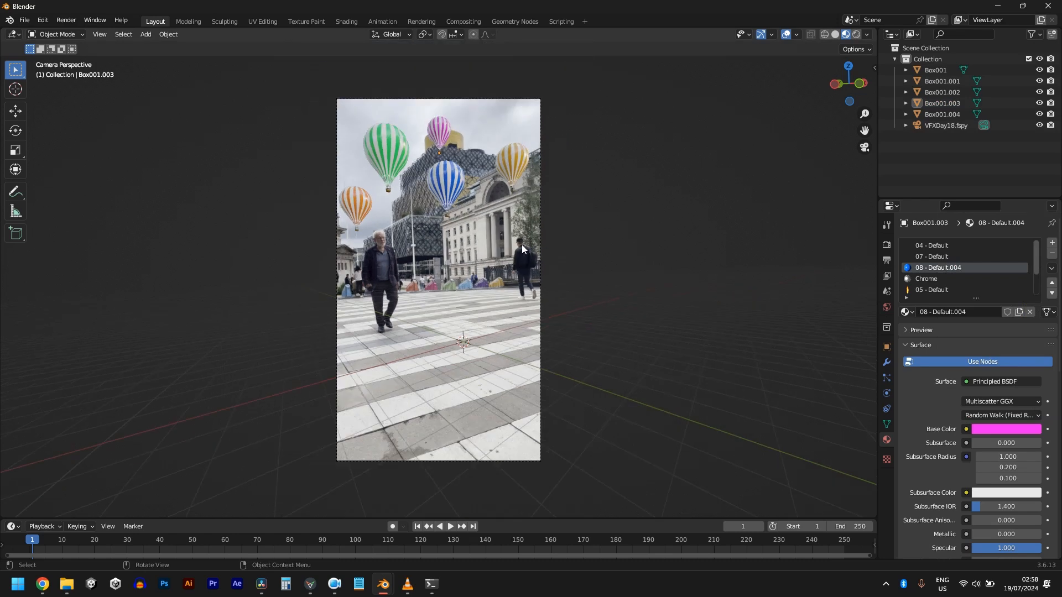
pyautogui.scroll(2, 522, 245)
pyautogui.scroll(-1, 492, 234)
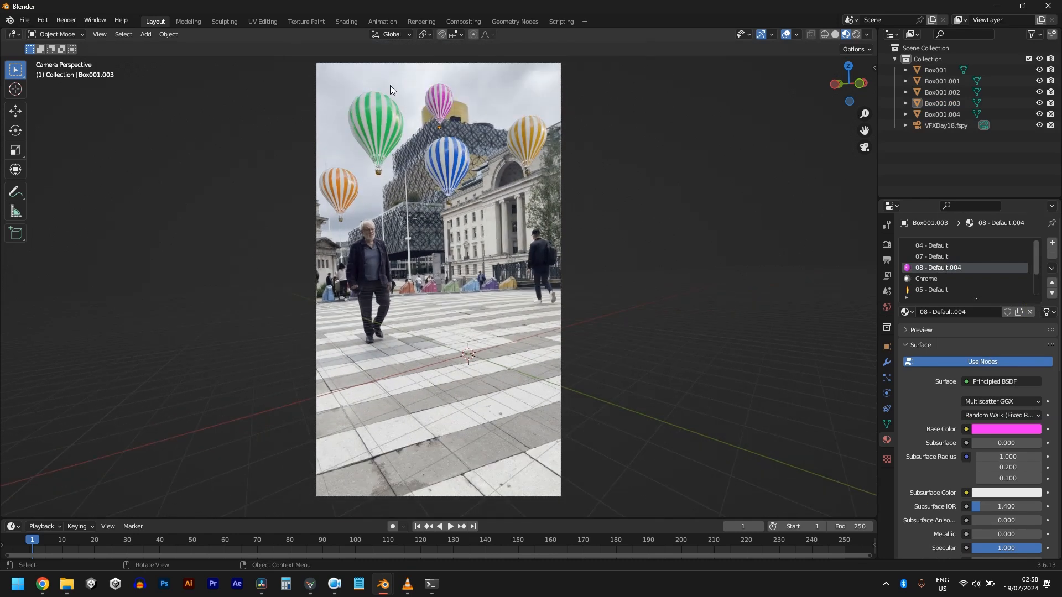
pyautogui.moveTo(314, 522); pyautogui.dragTo(318, 458)
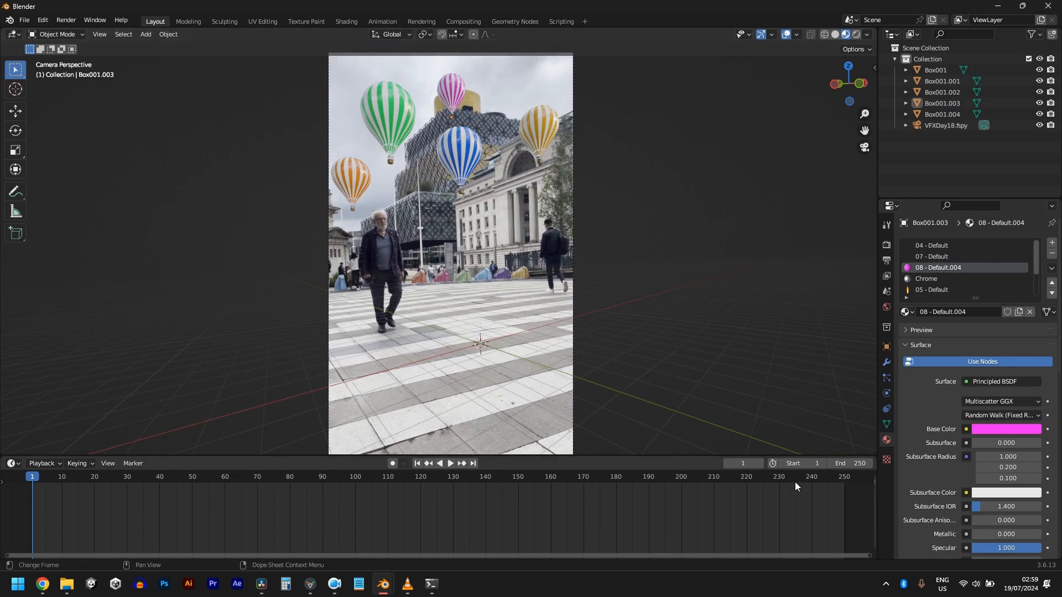
pyautogui.scroll(-1, 679, 482)
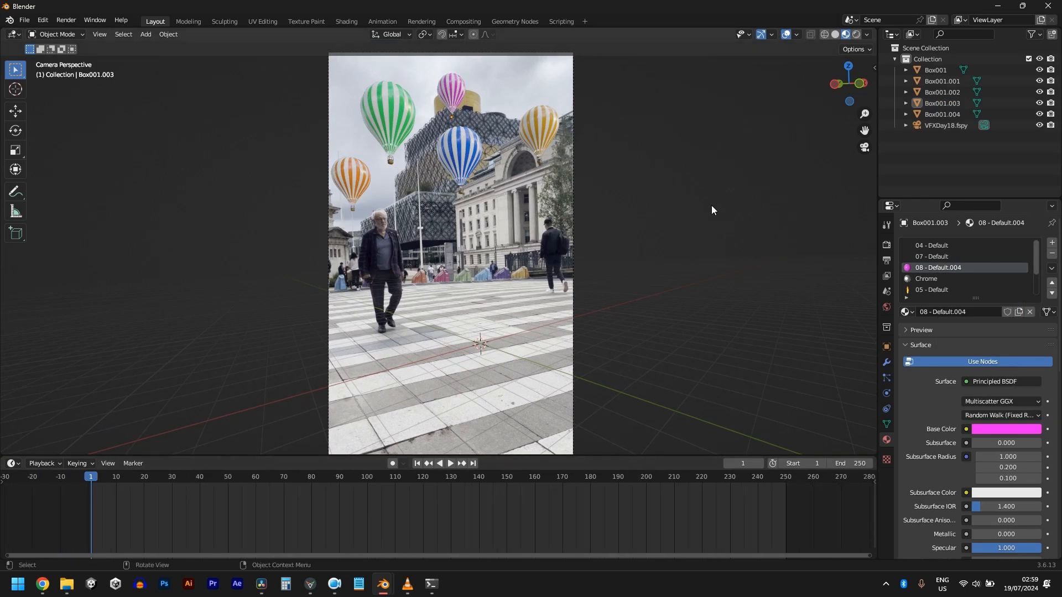
pyautogui.press('n')
# - Keyframe the orange balloon's location at frame 1, then raise it to about X 132, Y 495, Z 136 m at frame 250 and keyframe it
pyautogui.click(353, 167)
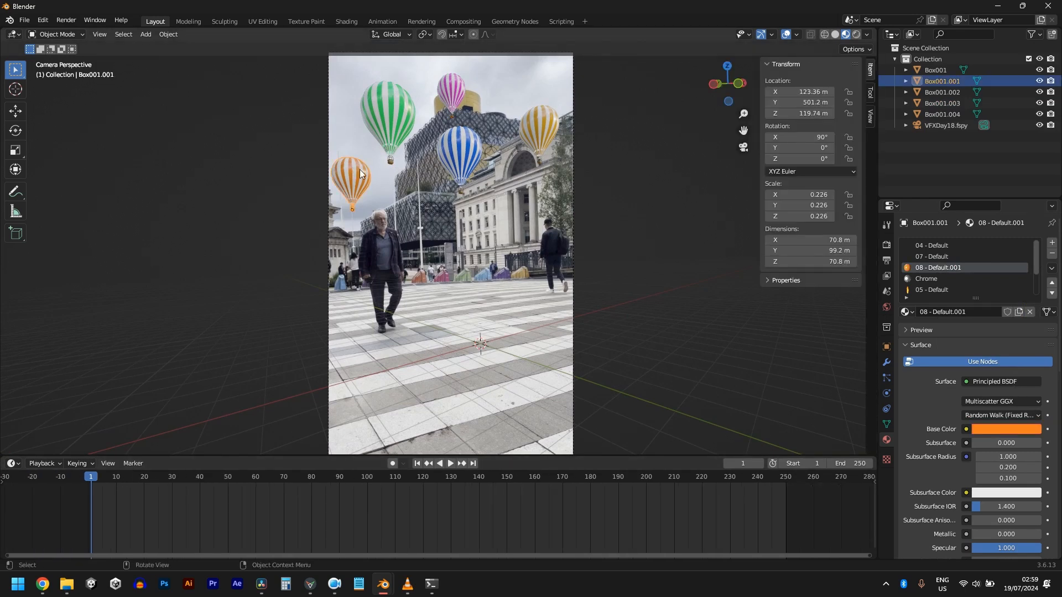
pyautogui.press('i')
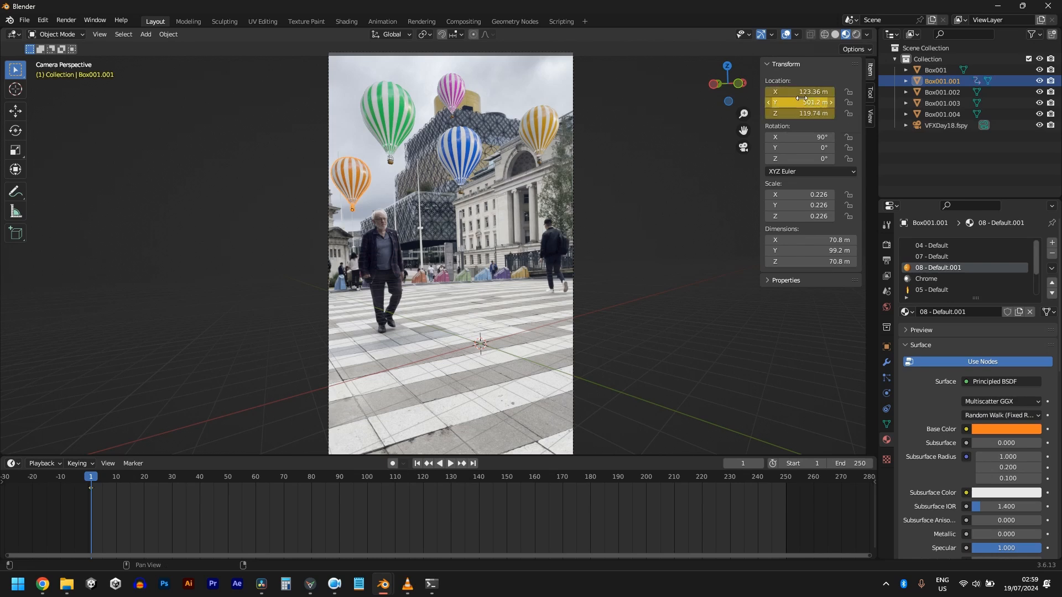
pyautogui.hotkey('shift', 'Right')
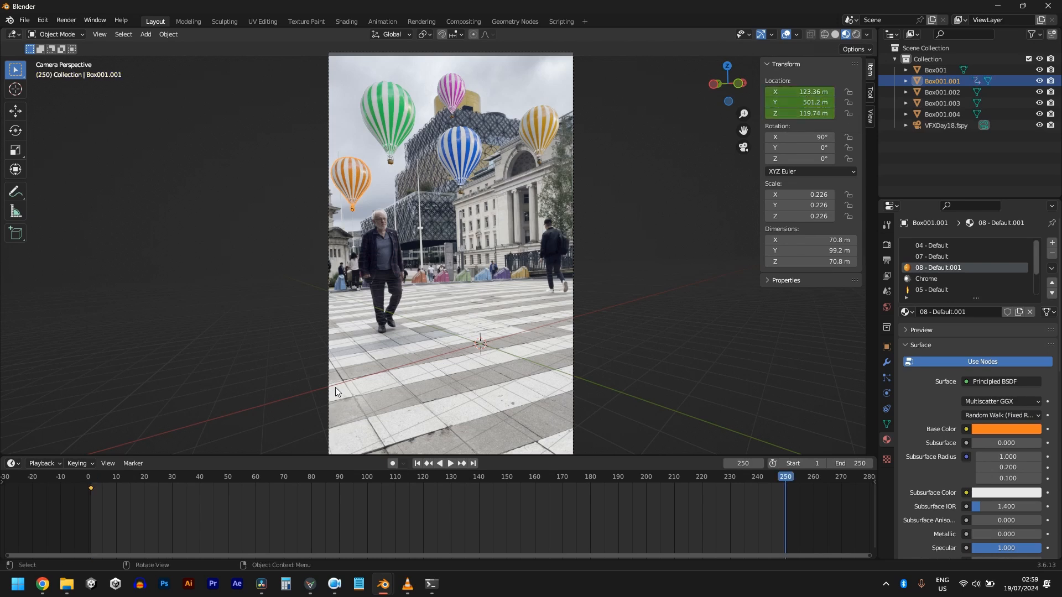
pyautogui.press('g')
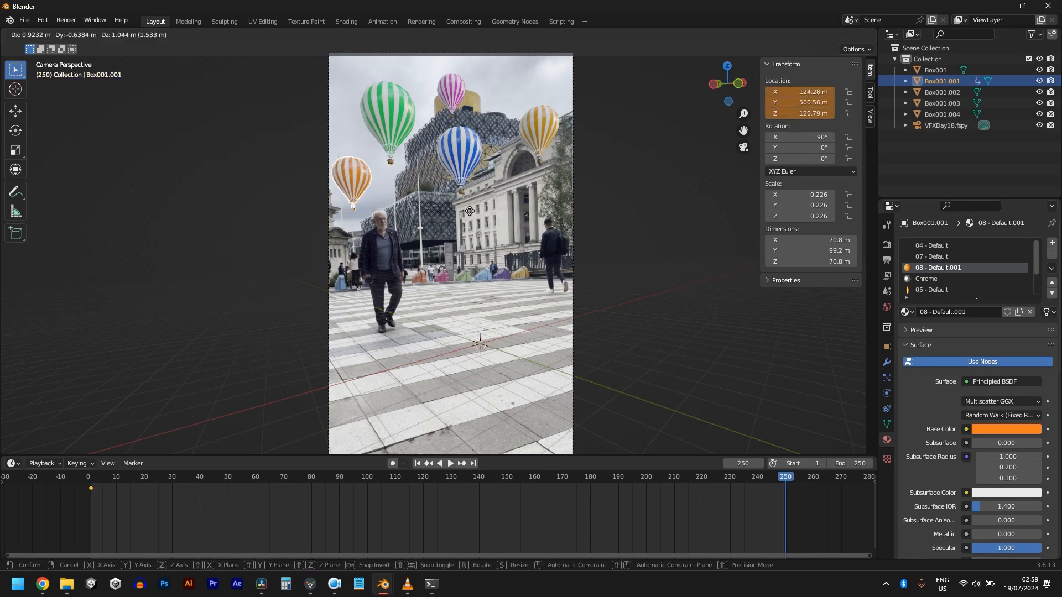
pyautogui.click(473, 204)
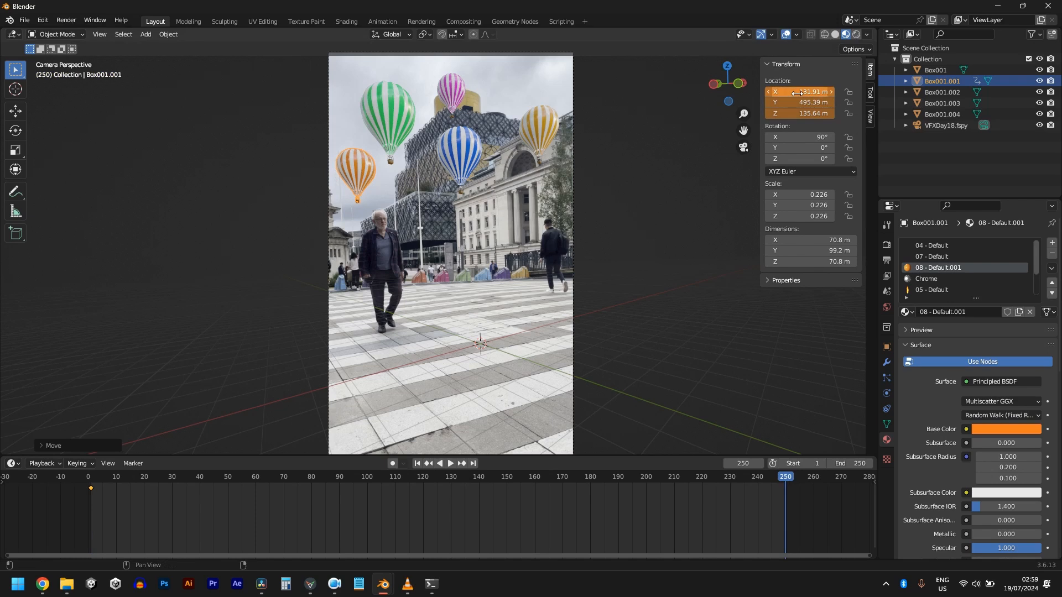
pyautogui.press('i')
# - Keyframe the green balloon's location at frame 250, and keyframe it lower at frame 1, at about X 133, Y 310, Z 133 m
pyautogui.click(391, 118)
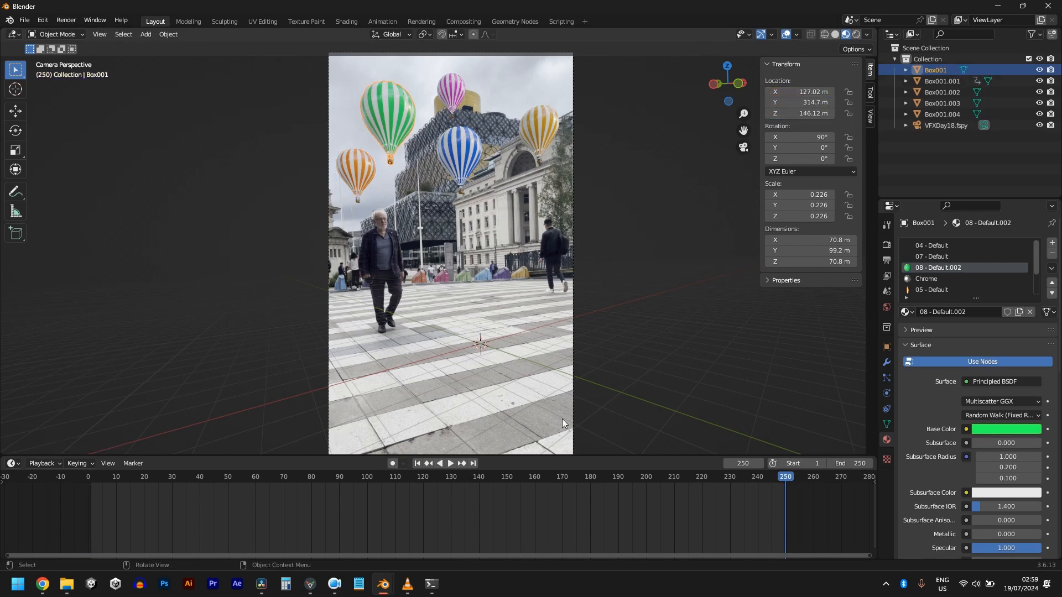
pyautogui.press('i')
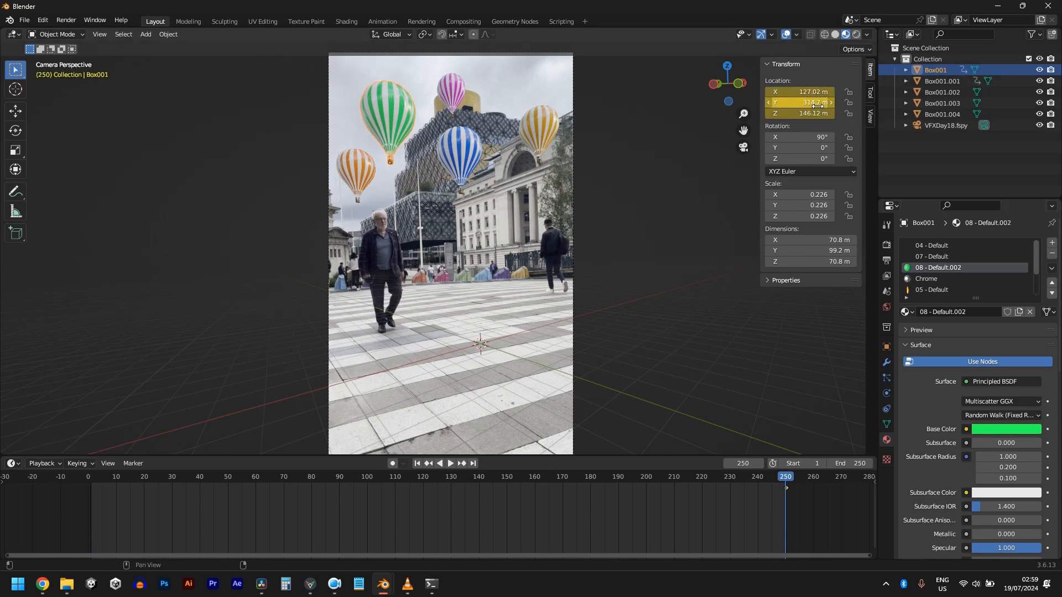
pyautogui.hotkey('shift', 'Left')
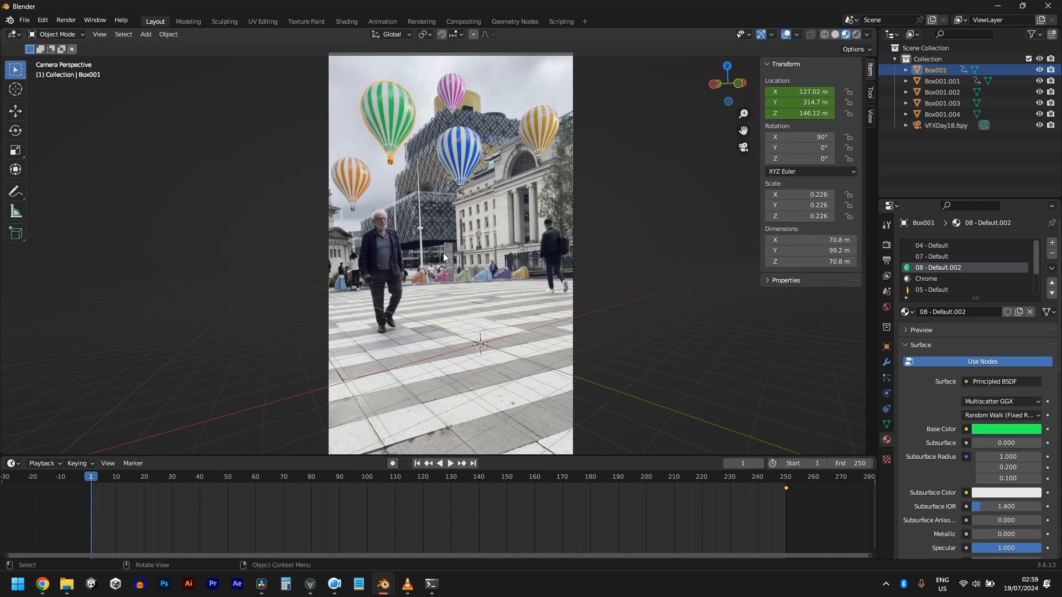
pyautogui.press('g')
pyautogui.click(431, 204)
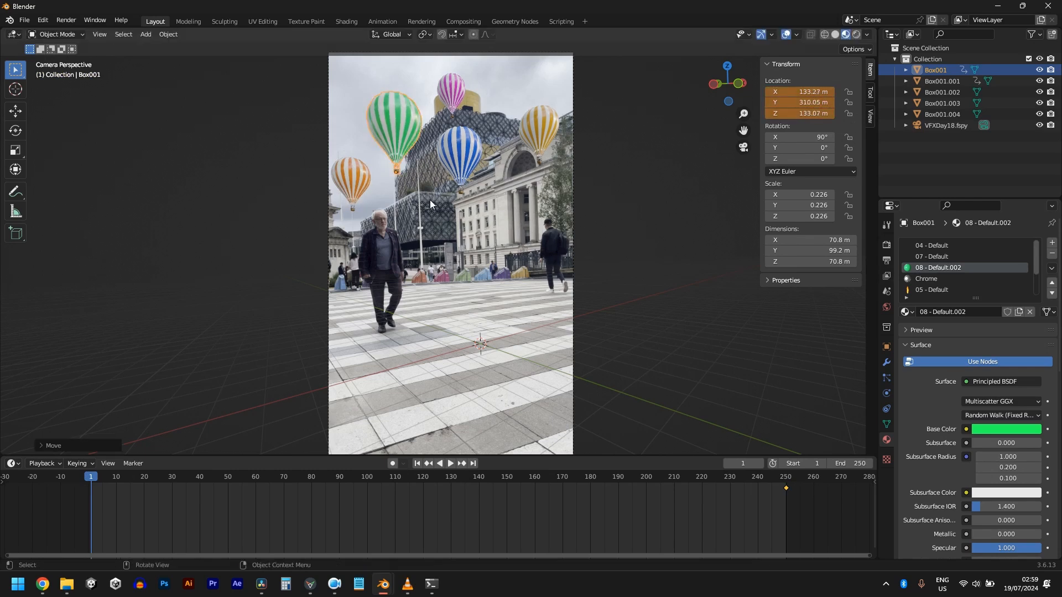
pyautogui.press('i')
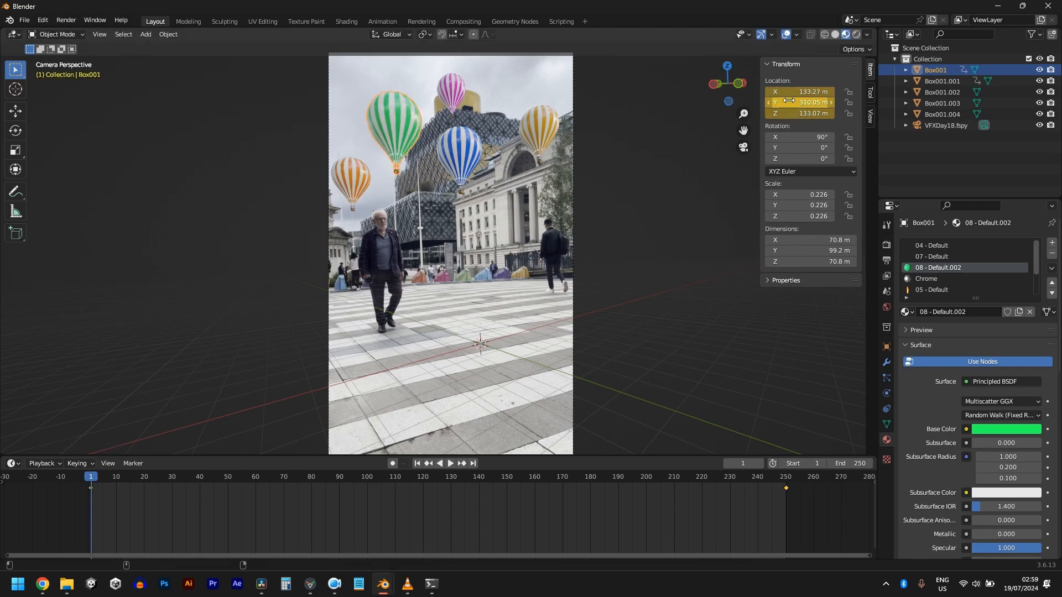
# - Keyframe the magenta balloon's location at frame 250, and keyframe it lower at frame 1, at about X 437, Y 553, Z 399 m
pyautogui.hotkey('shift', 'Right')
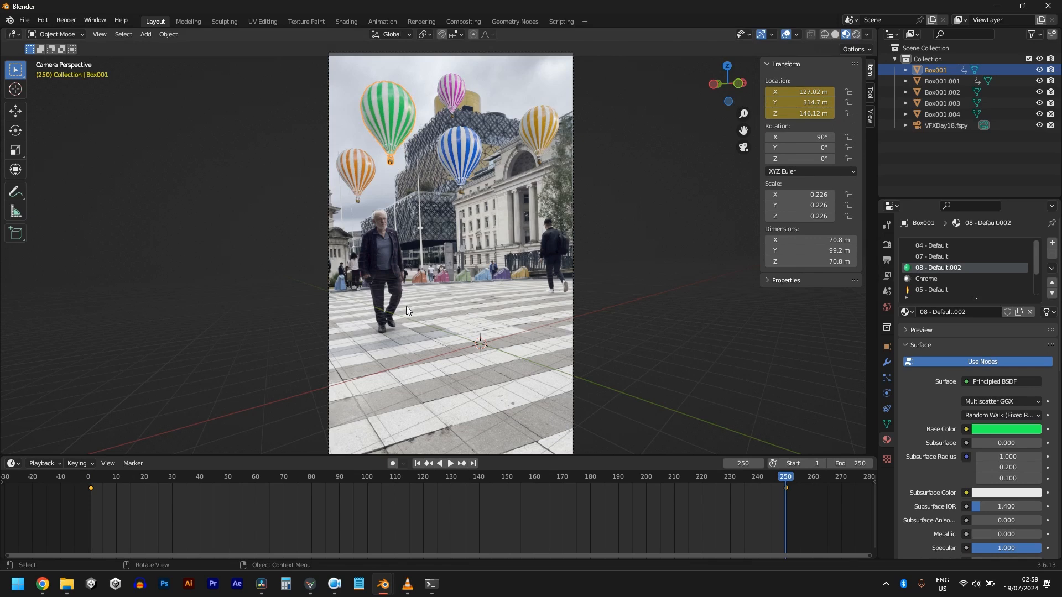
pyautogui.click(455, 110)
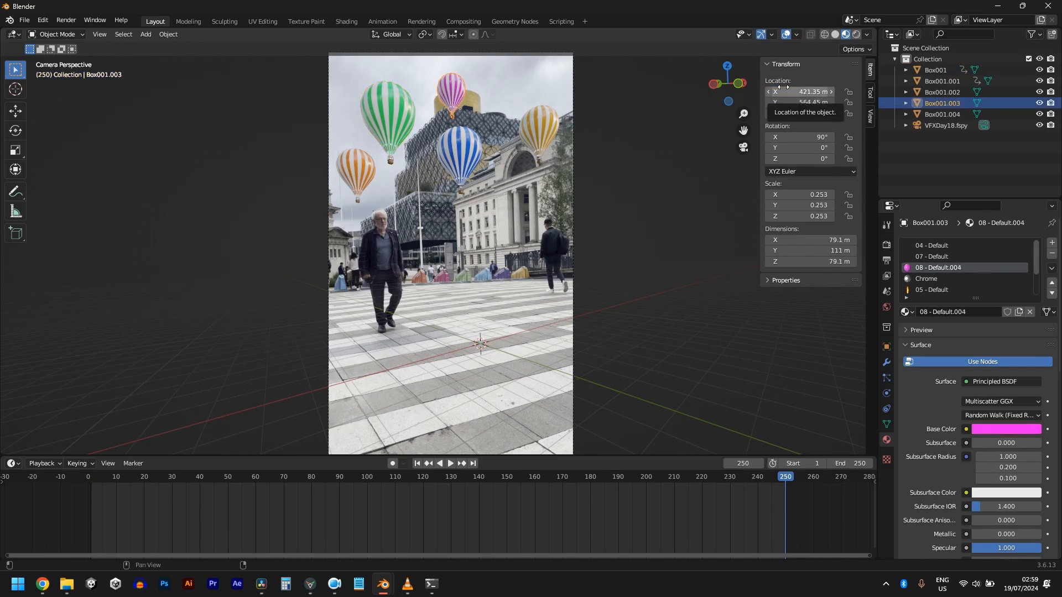
pyautogui.press('i')
pyautogui.hotkey('shift', 'Left')
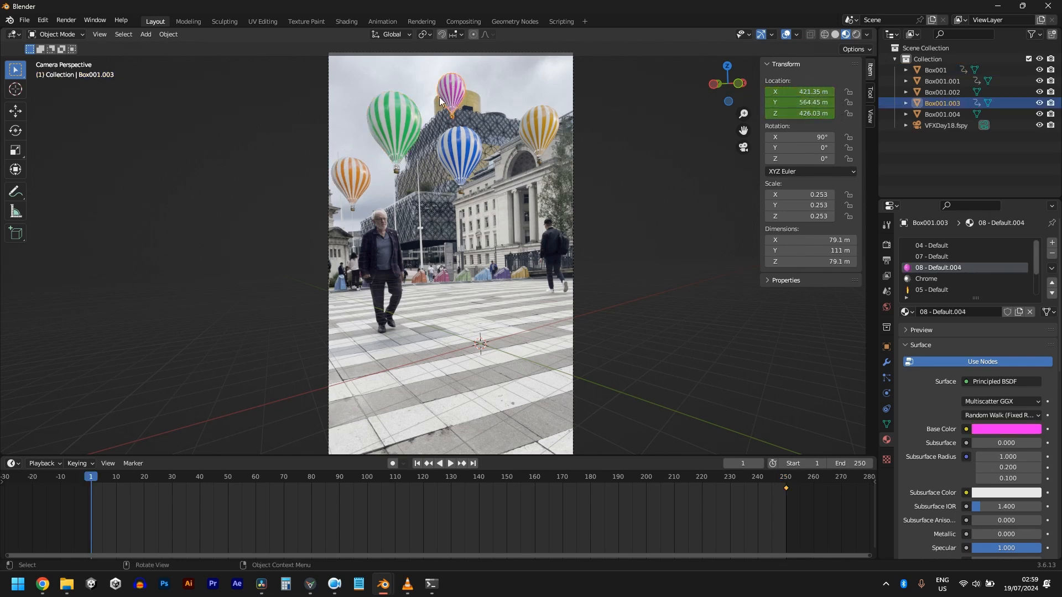
pyautogui.press('g')
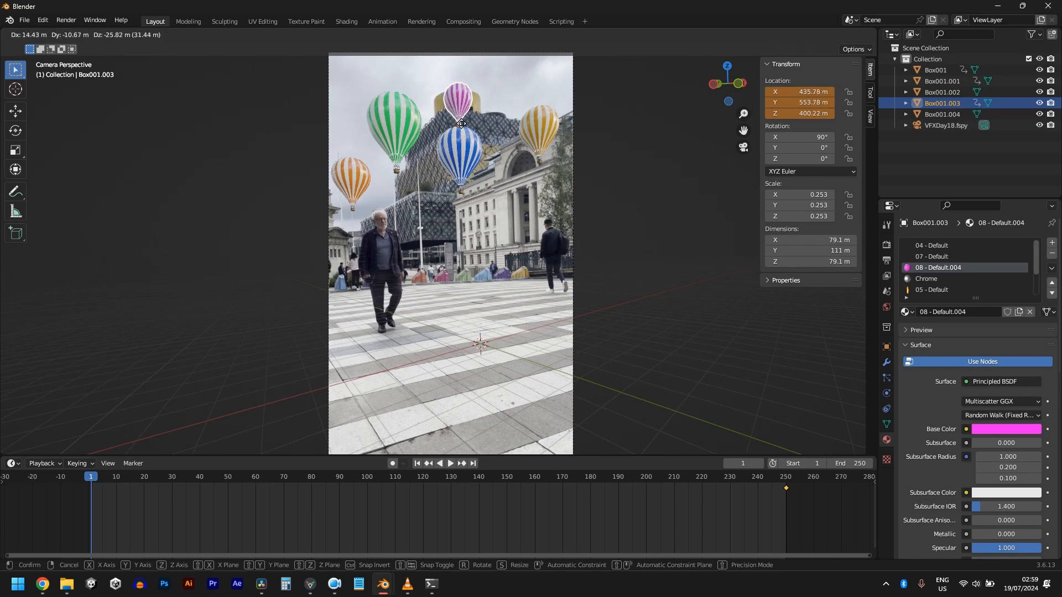
pyautogui.click(461, 123)
pyautogui.press('i')
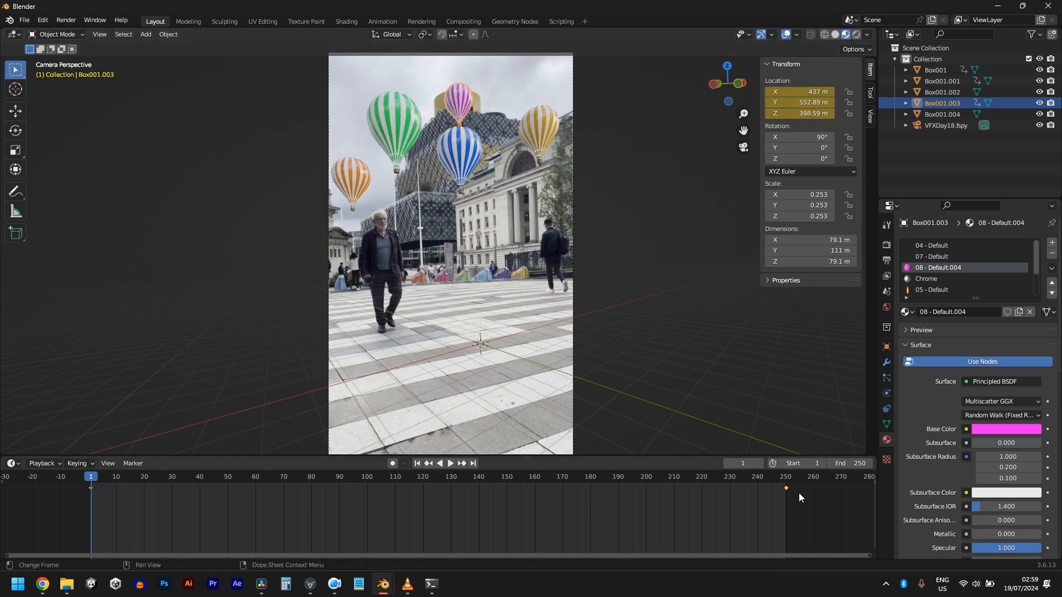
# - Keyframe the blue balloon's location at frame 250, and keyframe it lower at frame 1, at about X 333, Y 352, Z 124 m
pyautogui.click(524, 144)
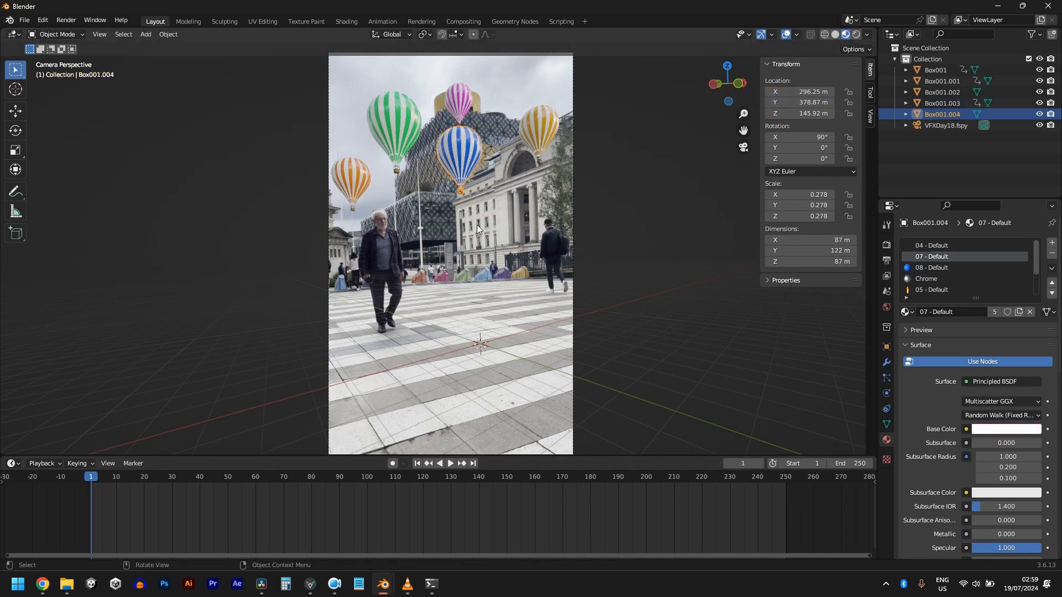
pyautogui.hotkey('shift', 'Right')
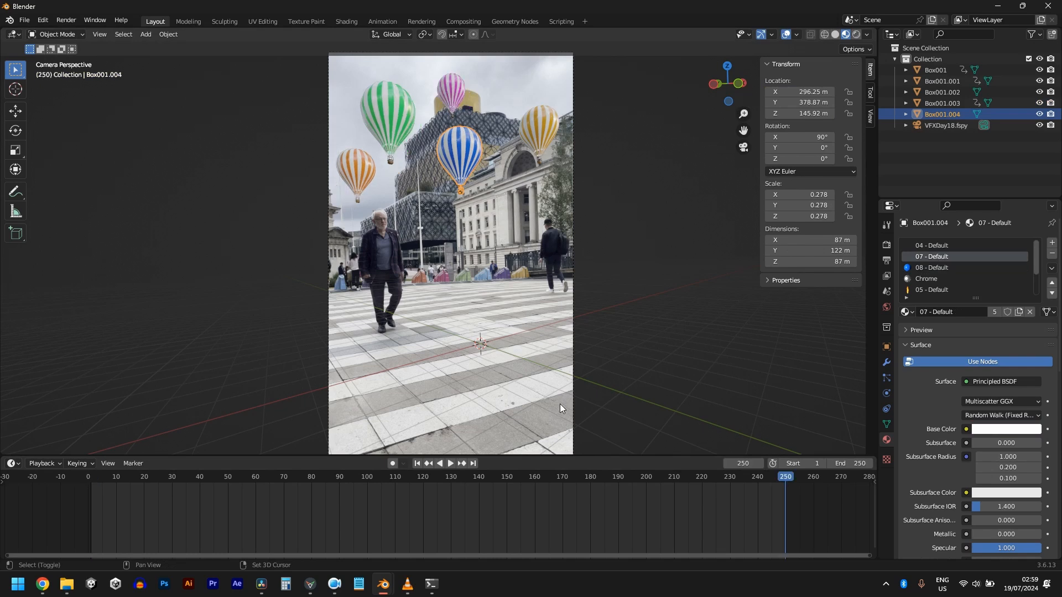
pyautogui.press('i')
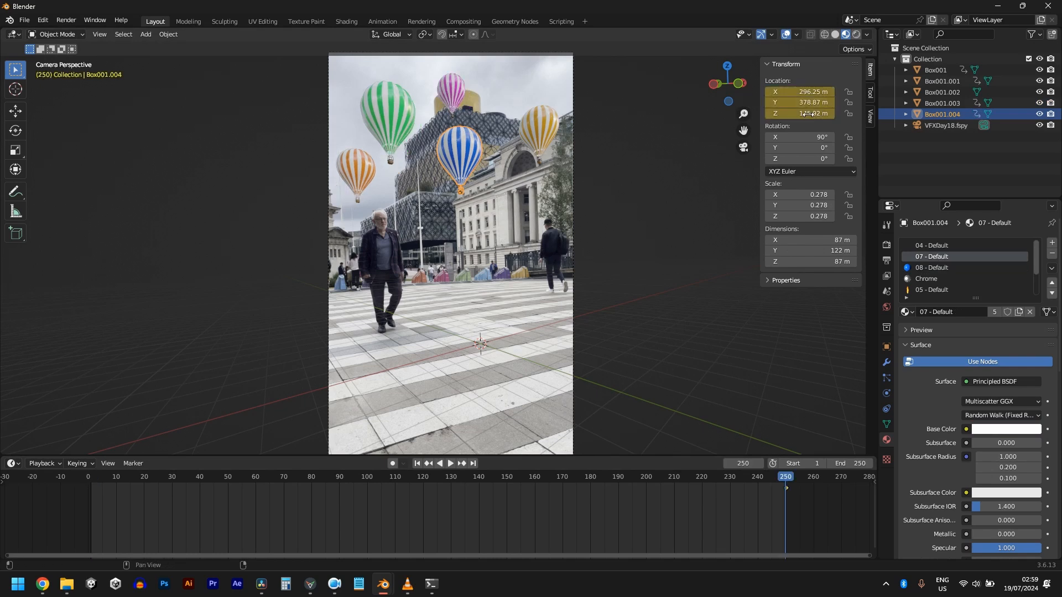
pyautogui.hotkey('shift', 'Left')
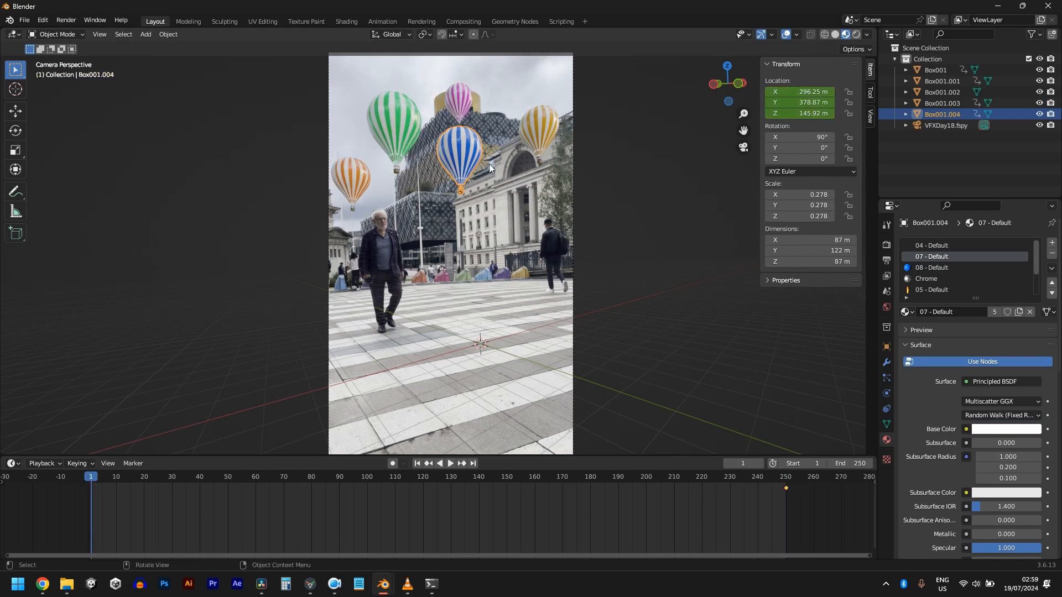
pyautogui.press('g')
pyautogui.click(556, 166)
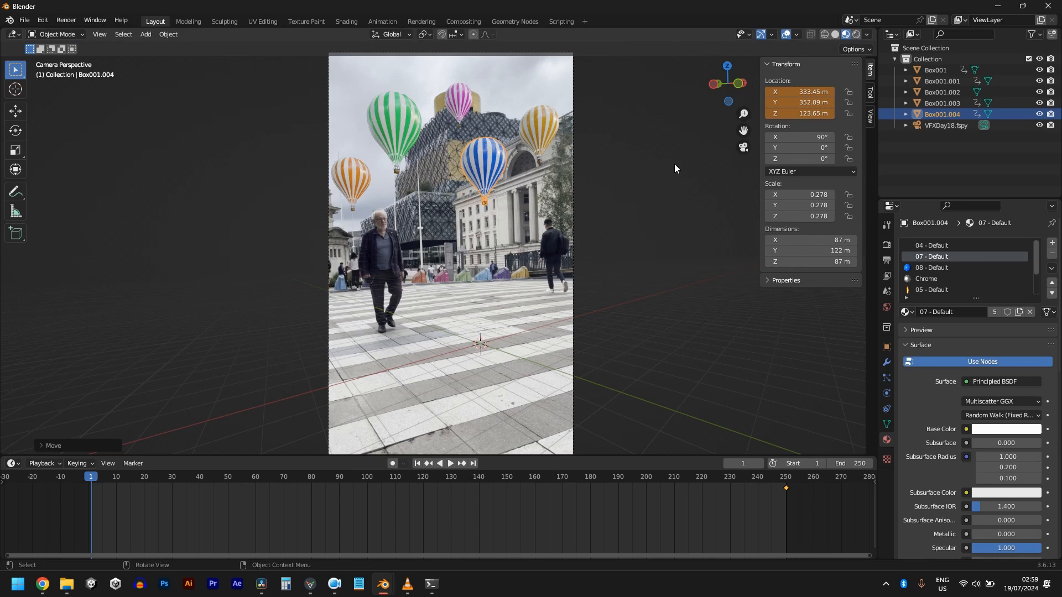
pyautogui.press('i')
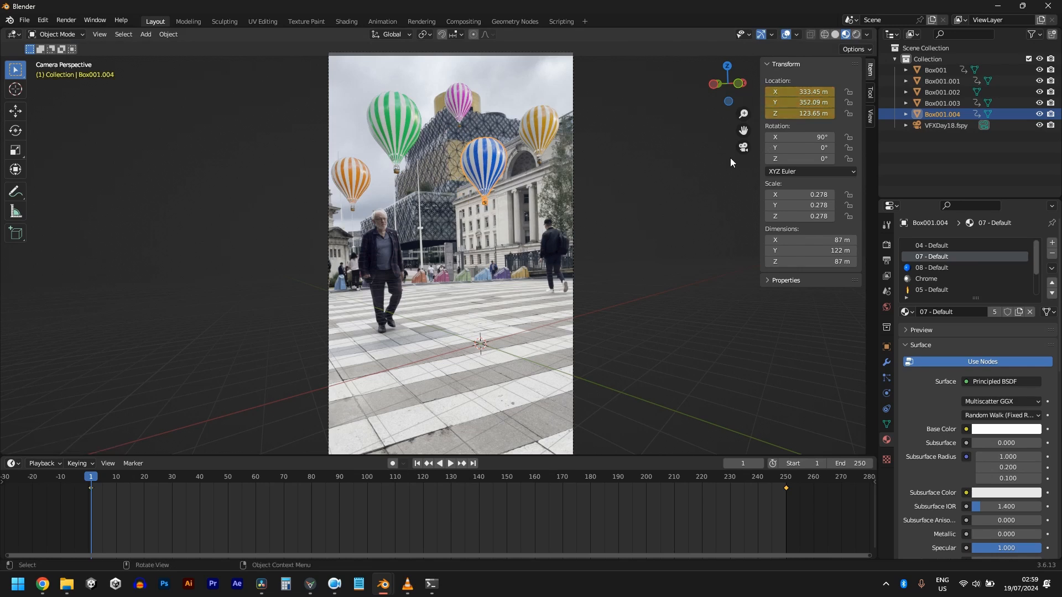
# - Keyframe the yellow balloon's location at frame 250, about X 511, Y 339, Z 266 m, and lower at frame 1, about X 504, Y 343, Z 227 m
pyautogui.click(546, 127)
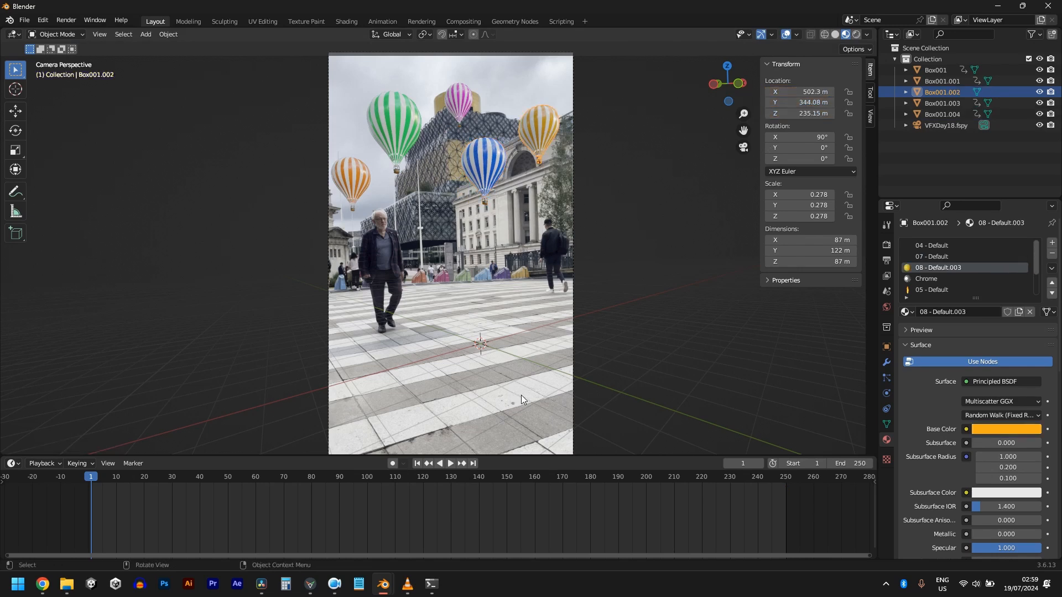
pyautogui.hotkey('shift', 'Right')
pyautogui.press('g')
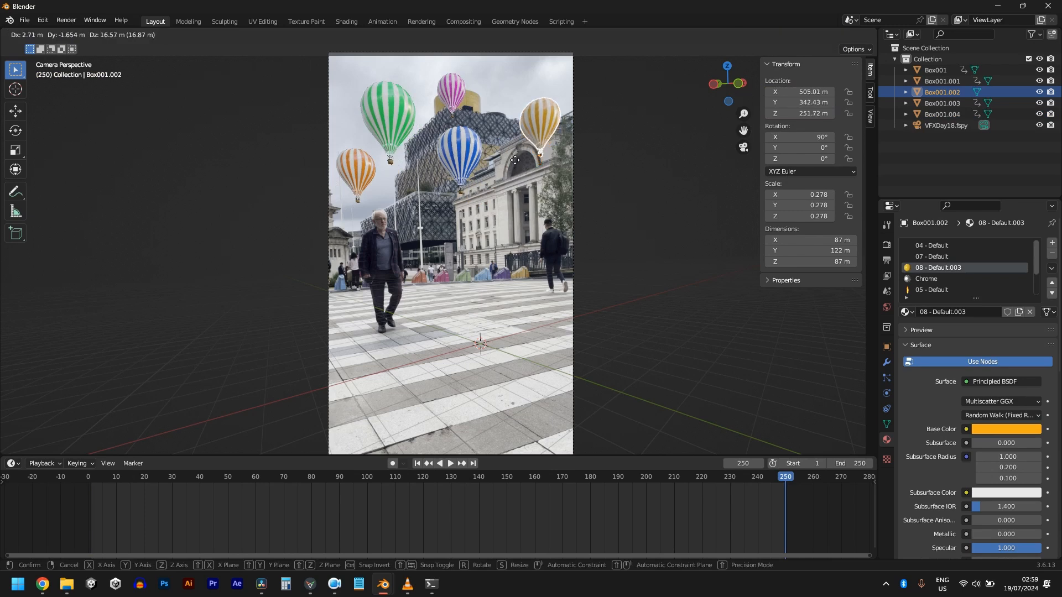
pyautogui.click(516, 153)
pyautogui.press('i')
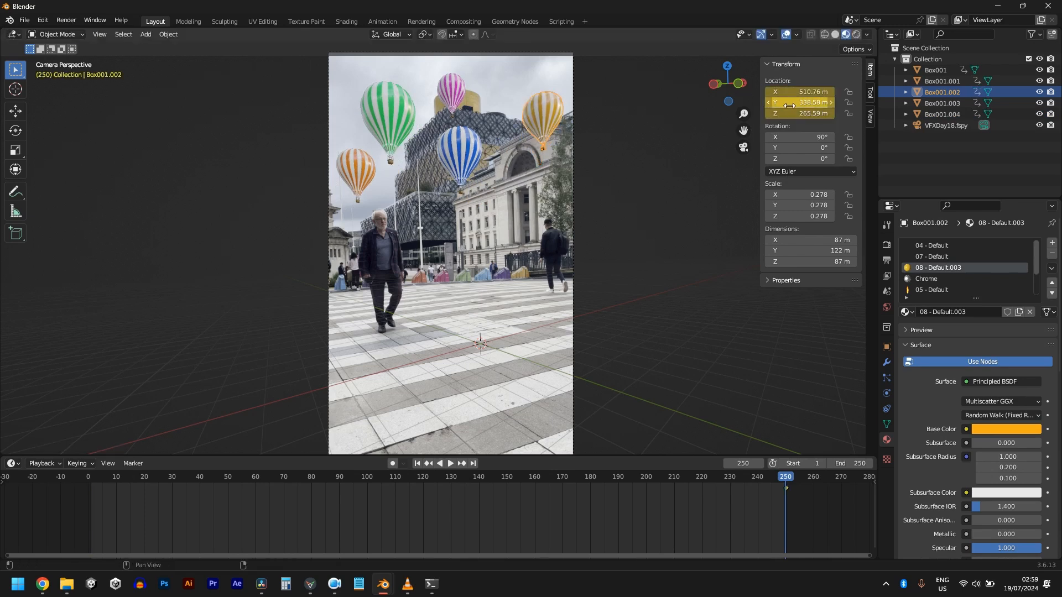
pyautogui.hotkey('shift', 'Left')
pyautogui.press('g')
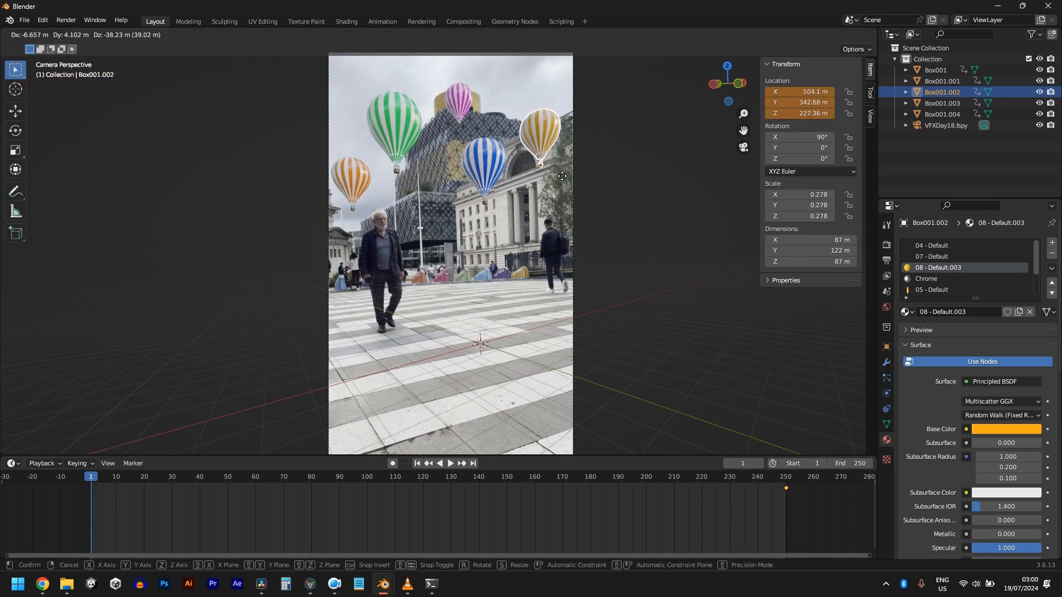
pyautogui.click(562, 173)
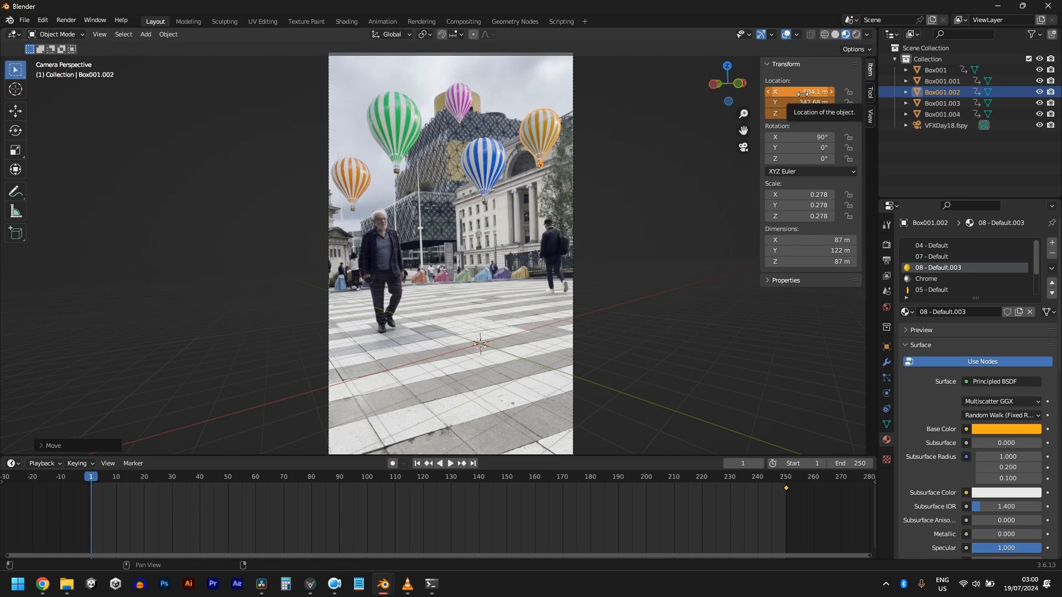
pyautogui.press('i')
# - Play back the animation from the start to check how all the balloons drift
pyautogui.press('space')
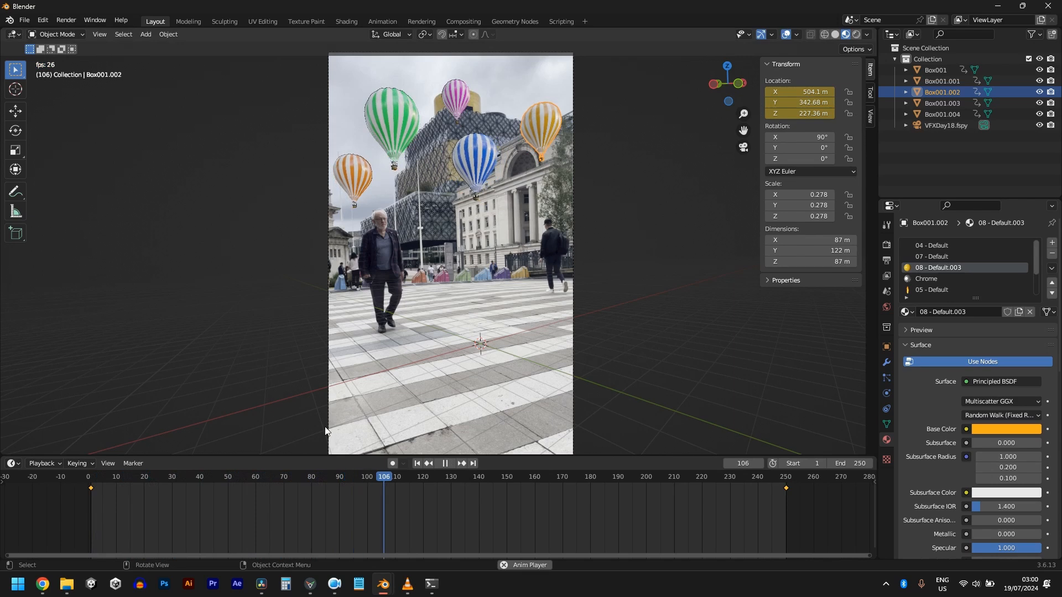
pyautogui.click(92, 483)
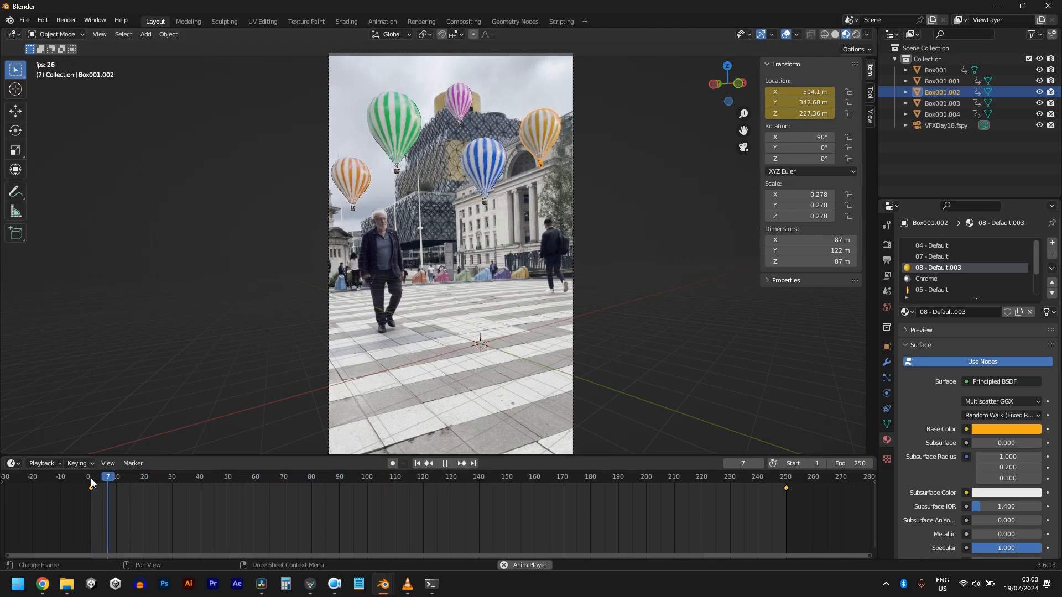
pyautogui.press('space')
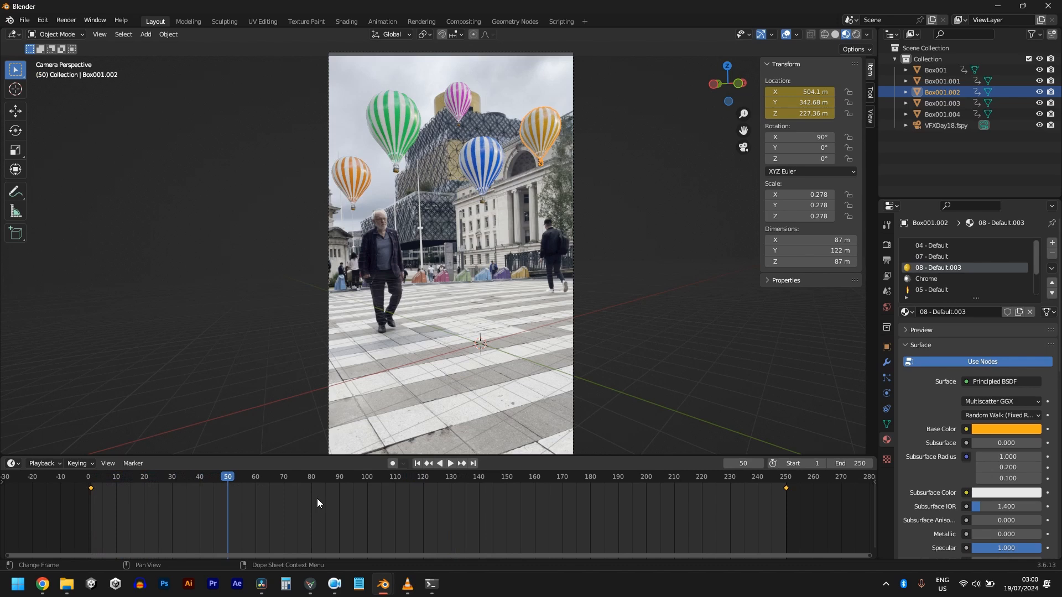
# - Select all five balloons and set their keyframe interpolation to Linear
pyautogui.click(352, 191)
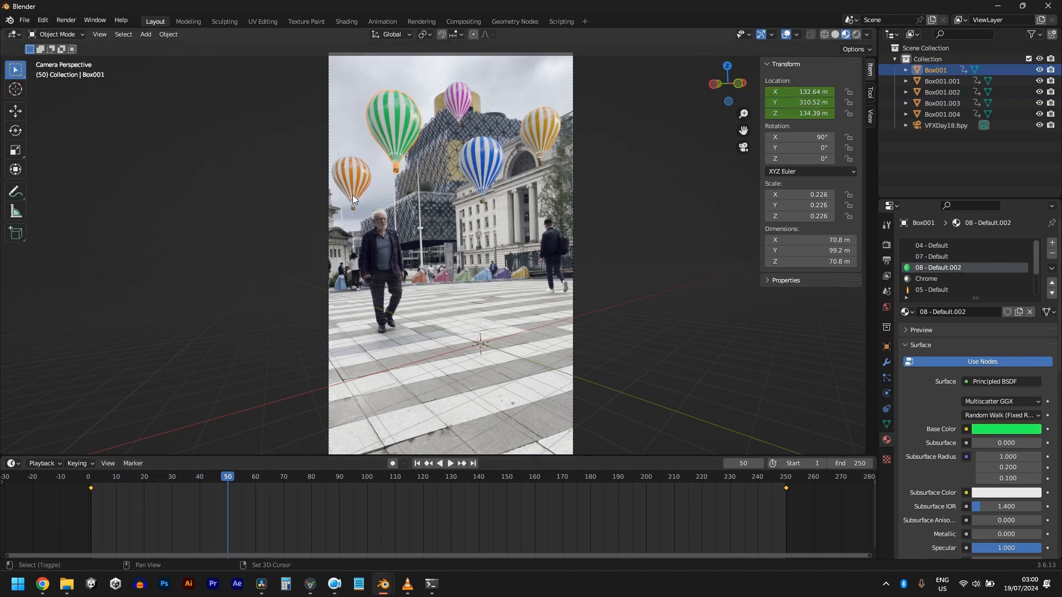
pyautogui.keyDown('shift'); pyautogui.click(394, 133); pyautogui.keyUp('shift')
pyautogui.keyDown('shift'); pyautogui.click(480, 160); pyautogui.keyUp('shift')
pyautogui.keyDown('shift'); pyautogui.click(473, 108); pyautogui.keyUp('shift')
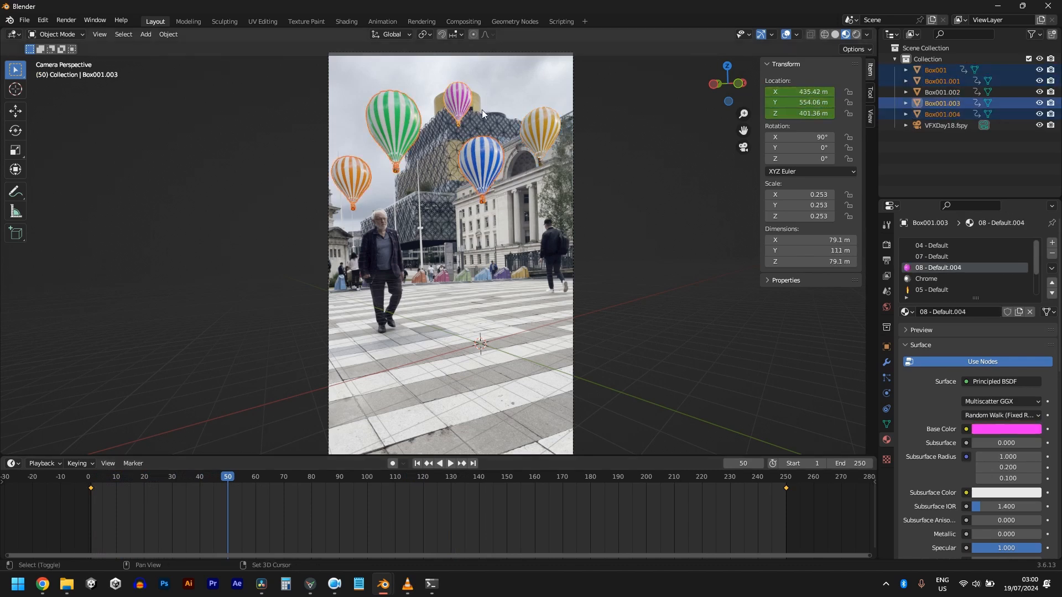
pyautogui.keyDown('shift'); pyautogui.click(545, 128); pyautogui.keyUp('shift')
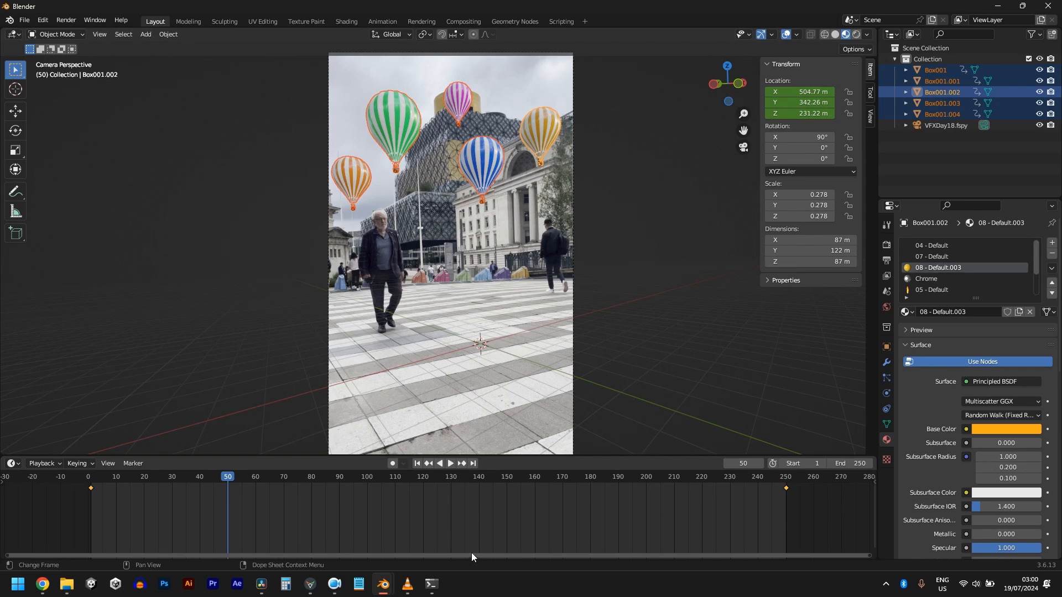
pyautogui.press('t')
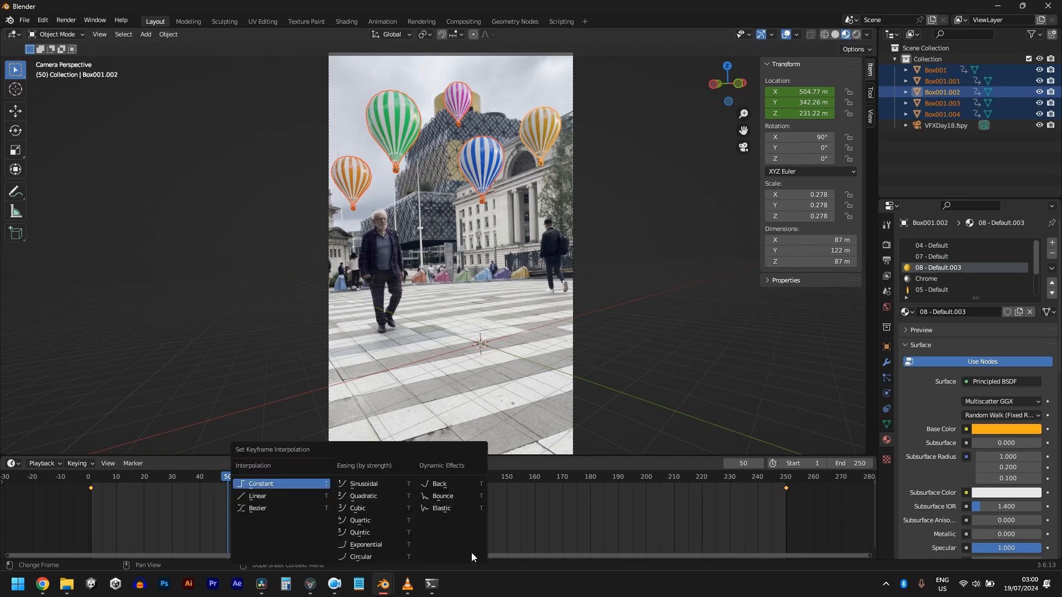
pyautogui.click(273, 496)
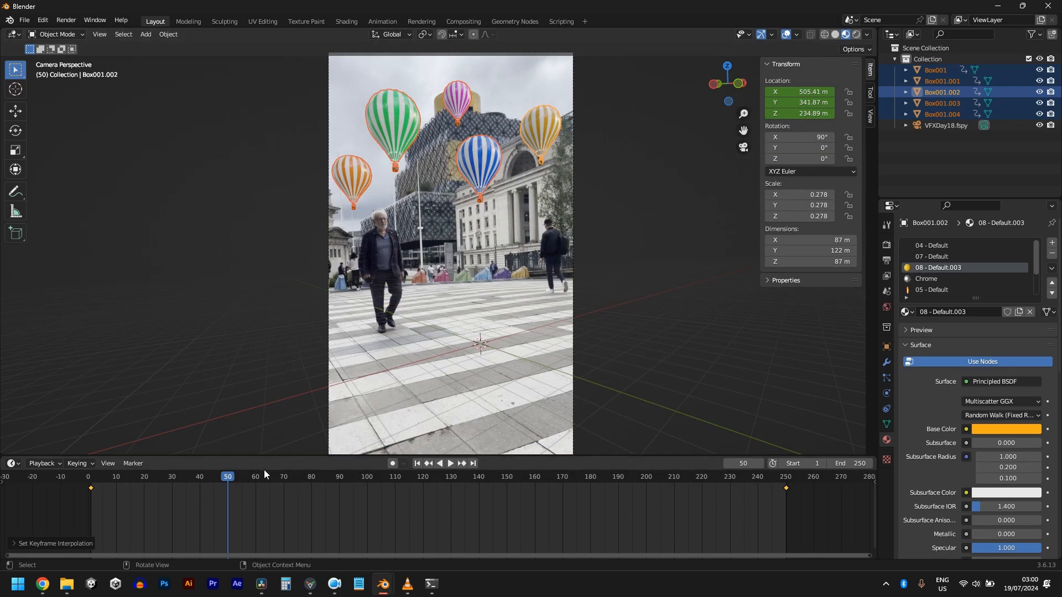
# - Deselect the balloons and replay the animation from frame 1 to examine their motion with linear interpolation
pyautogui.hotkey('shift', 'Left')
pyautogui.press('space')
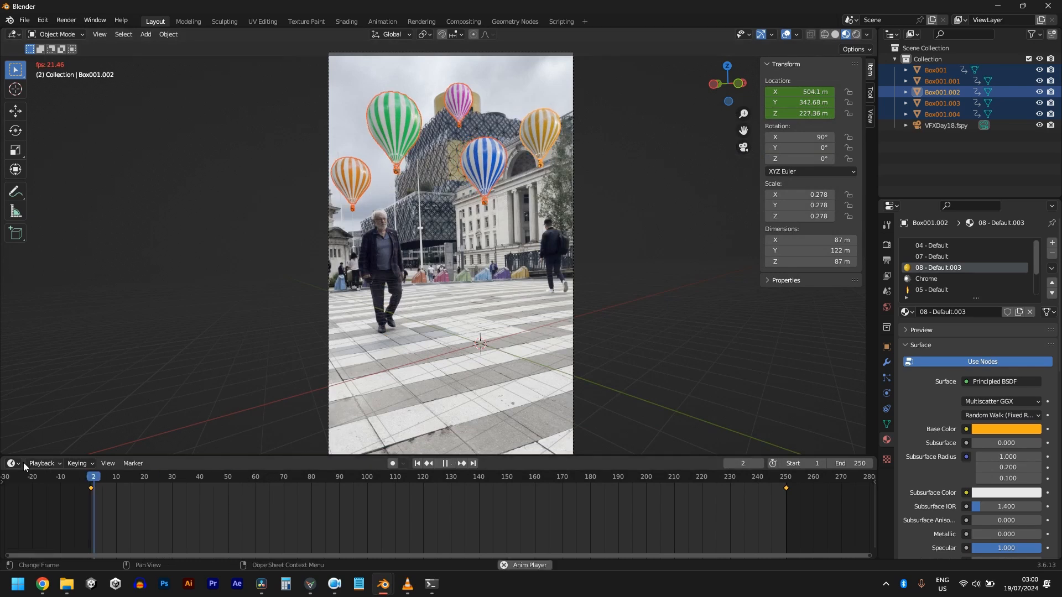
pyautogui.click(410, 246)
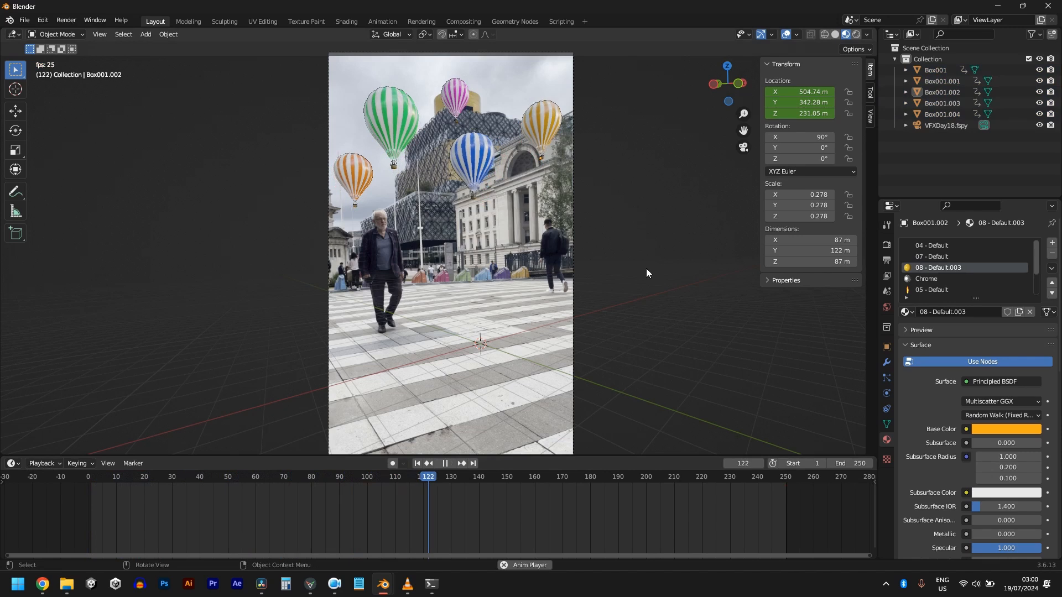
pyautogui.press('space')
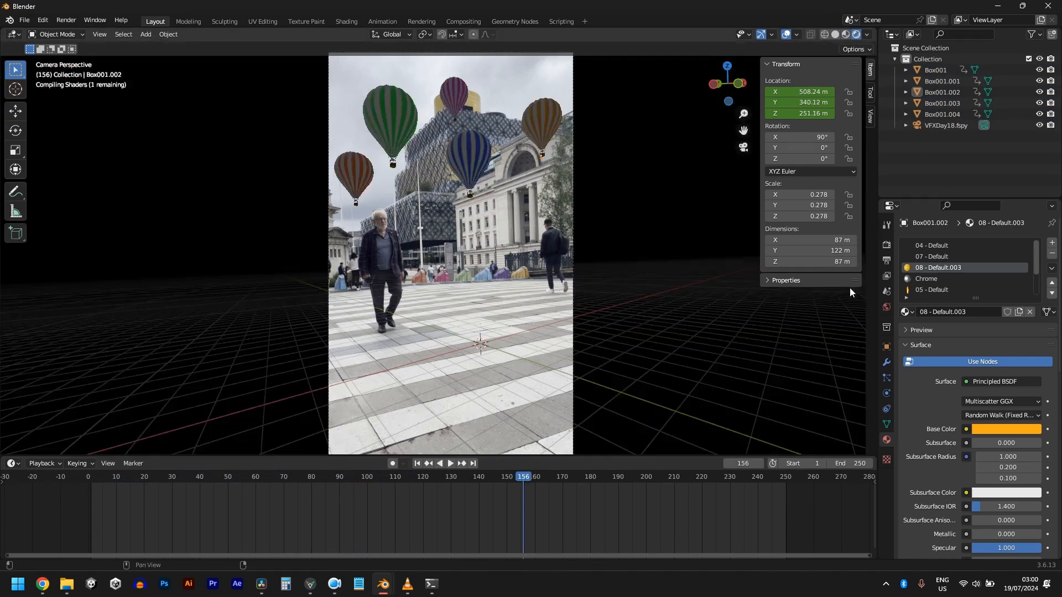
# - Set the render engine to Cycles and open the choice of render device
pyautogui.click(887, 244)
pyautogui.click(971, 243)
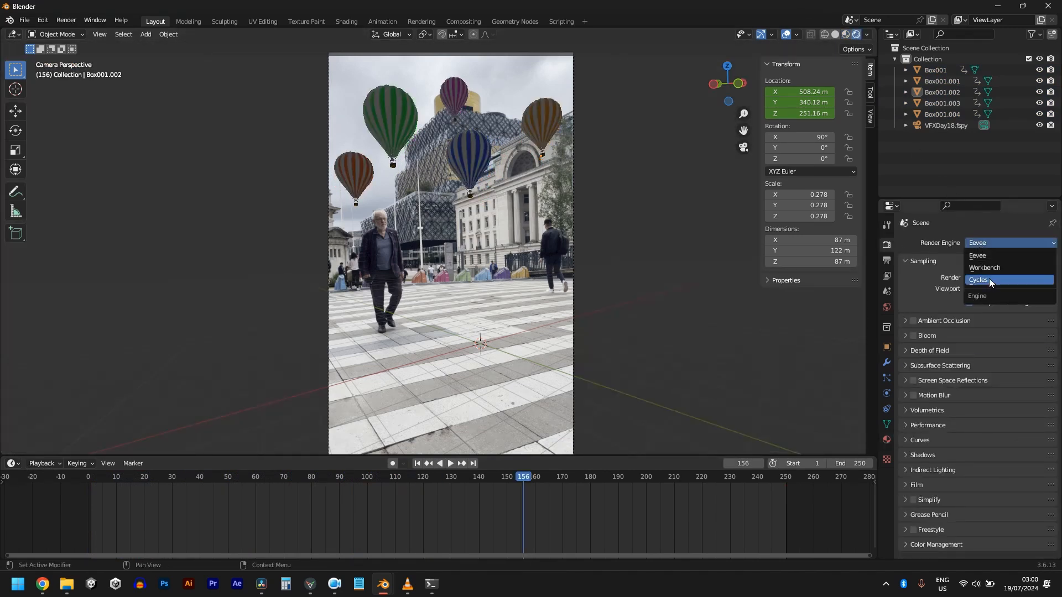
pyautogui.click(989, 278)
pyautogui.click(988, 271)
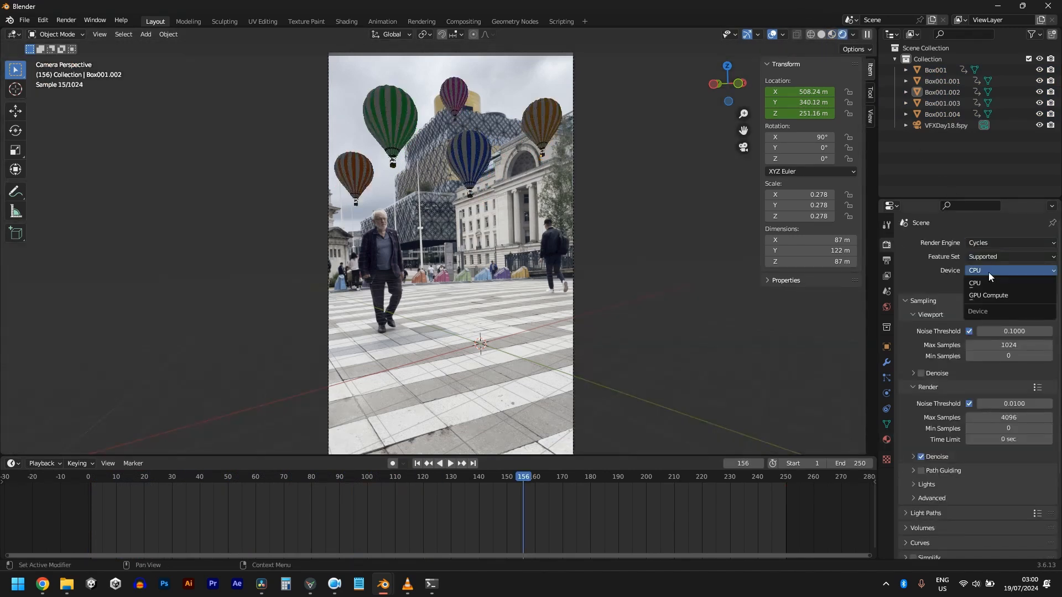
# - Light the world with an Environment Texture using the canary_wharf_2k.hdr image
pyautogui.click(887, 307)
pyautogui.click(995, 313)
pyautogui.click(986, 320)
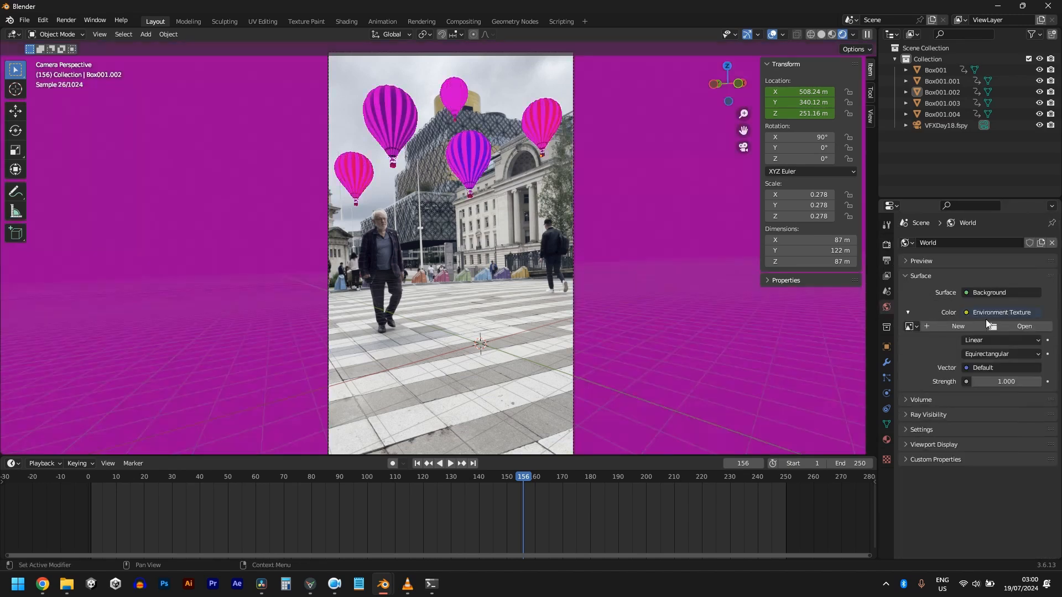
pyautogui.click(1026, 327)
pyautogui.doubleClick(582, 291)
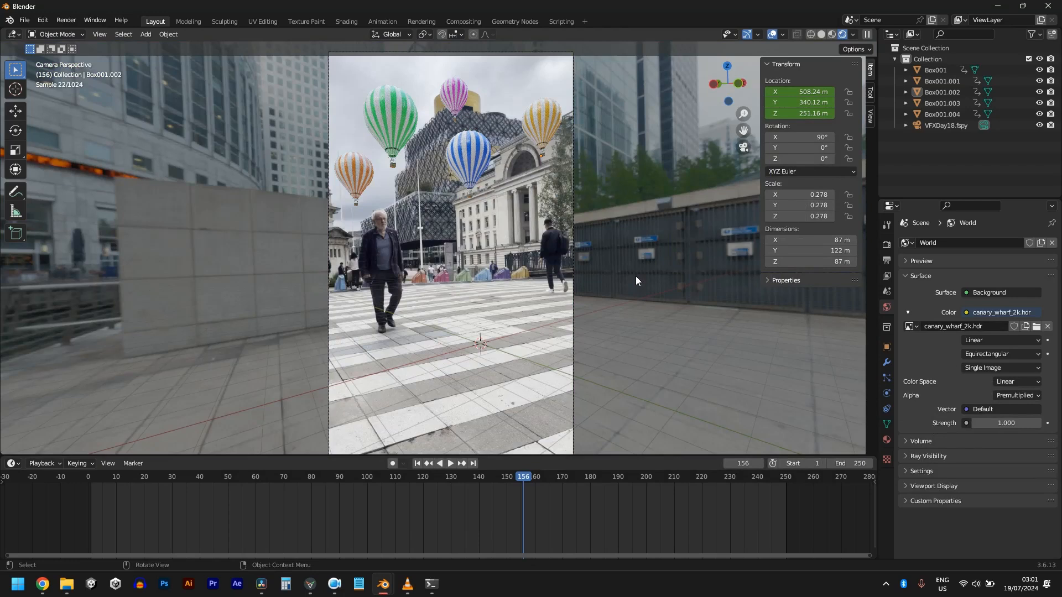
# - Enable a transparent film background in the render settings
pyautogui.click(886, 244)
pyautogui.scroll(-4, 922, 432)
pyautogui.click(931, 482)
pyautogui.scroll(-4, 935, 486)
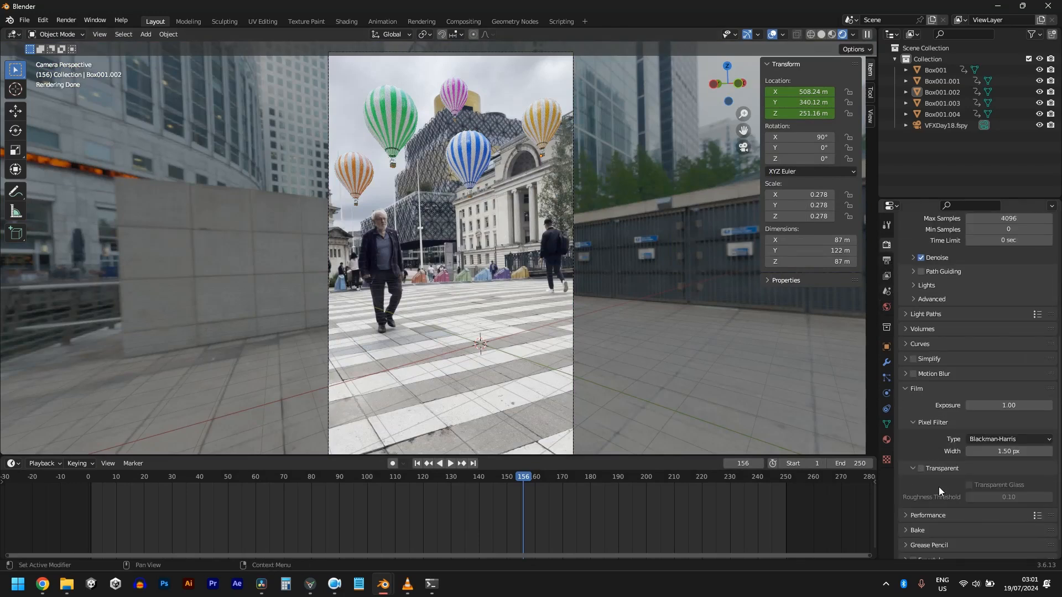
pyautogui.click(921, 469)
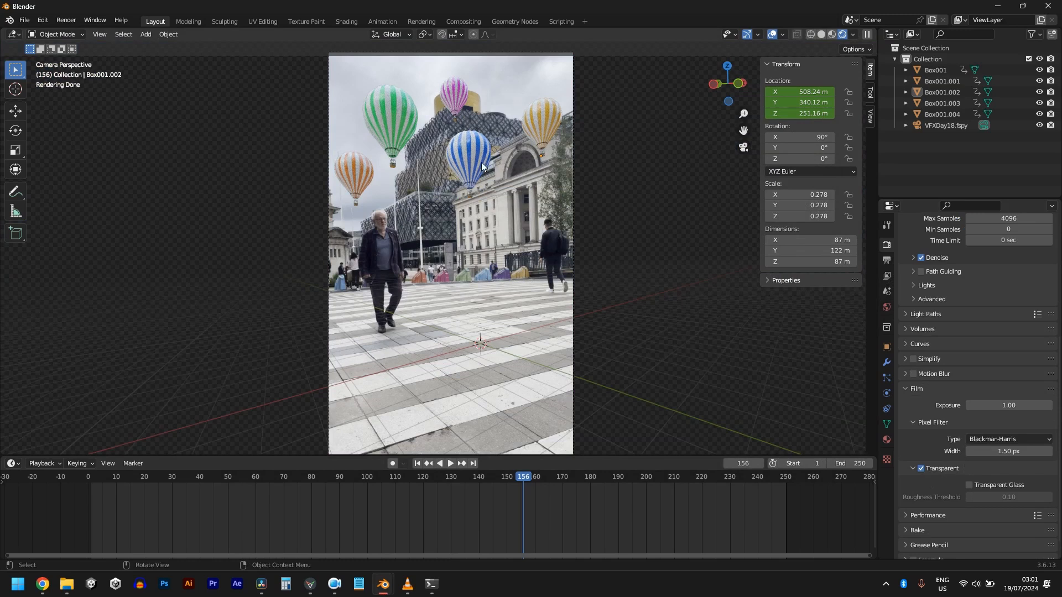
pyautogui.click(545, 118)
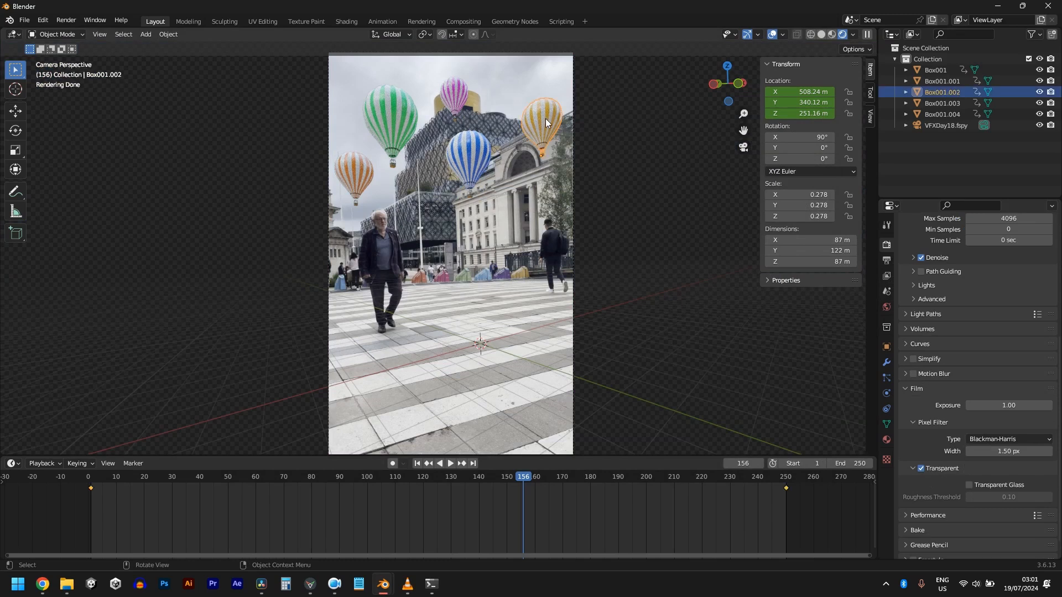
pyautogui.click(558, 77)
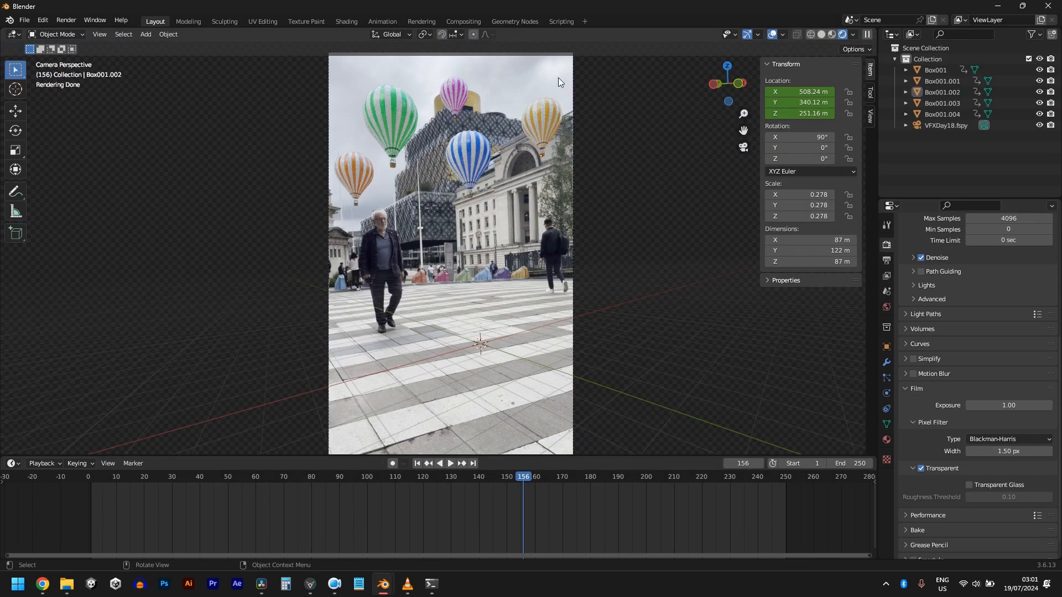
pyautogui.click(459, 94)
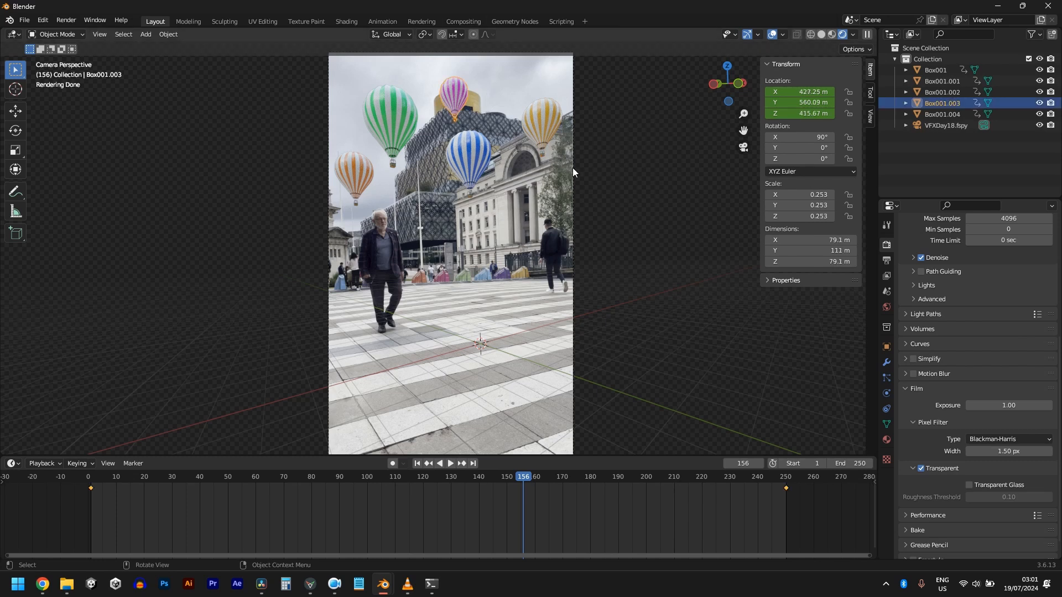
pyautogui.click(460, 347)
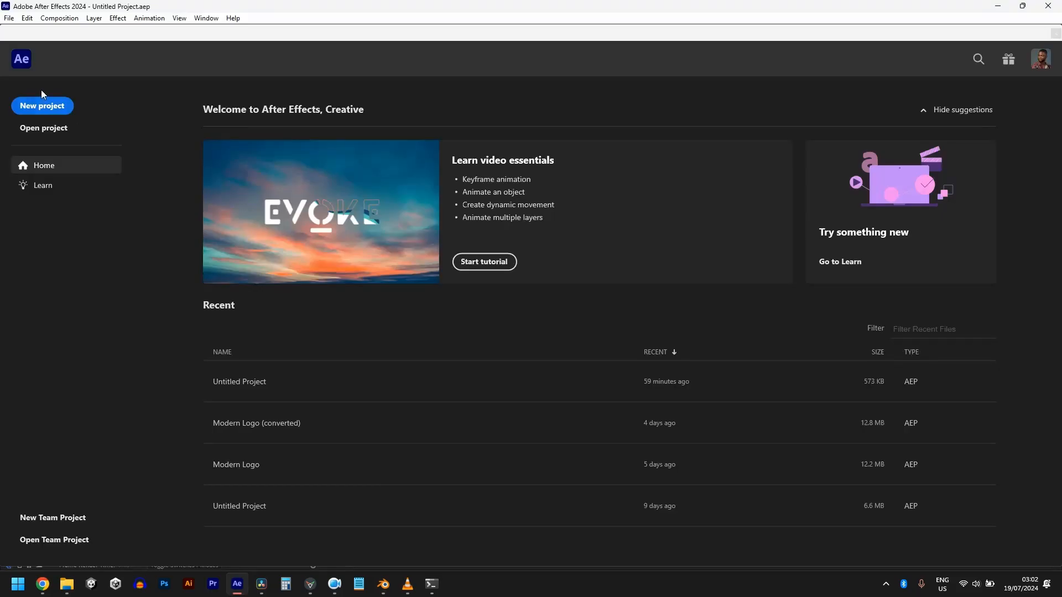
# - In After Effects, start a new project and build a composition from the imported Day 19 Background Video.MOV
pyautogui.click(42, 106)
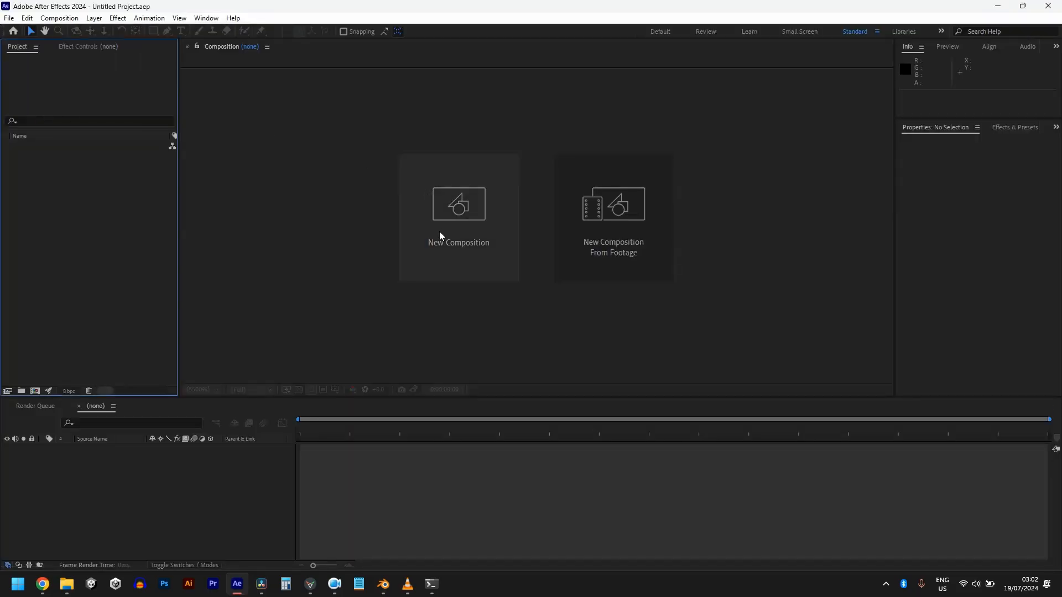
pyautogui.moveTo(209, 257); pyautogui.dragTo(102, 221)
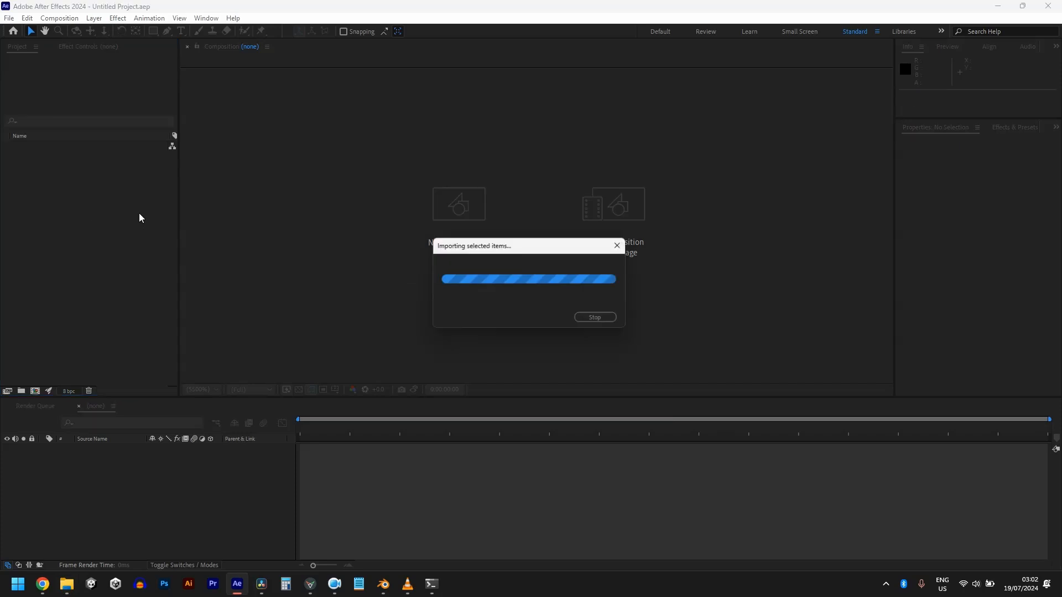
pyautogui.rightClick(80, 145)
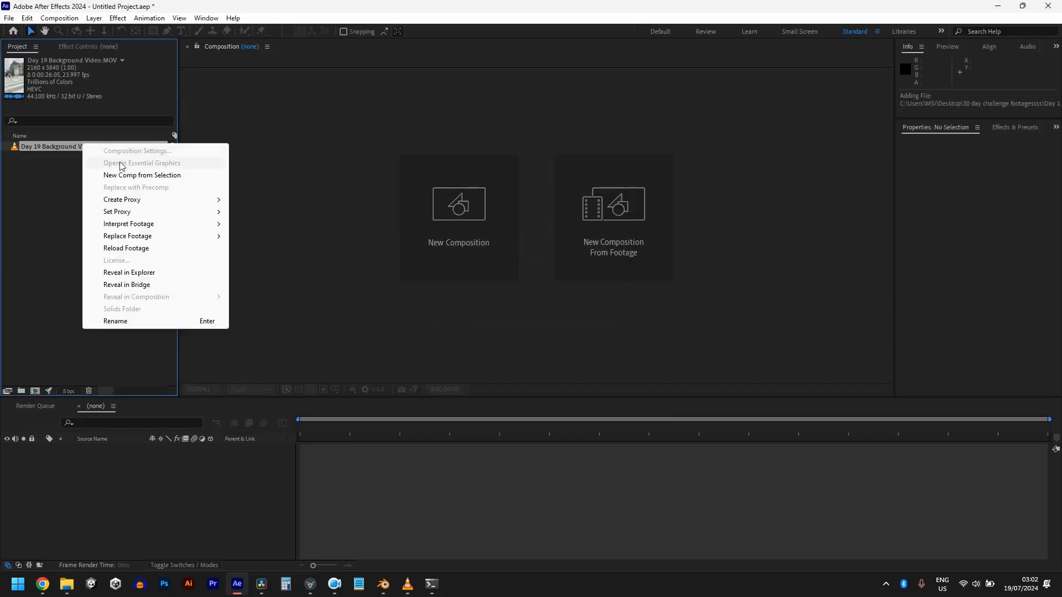
pyautogui.click(129, 176)
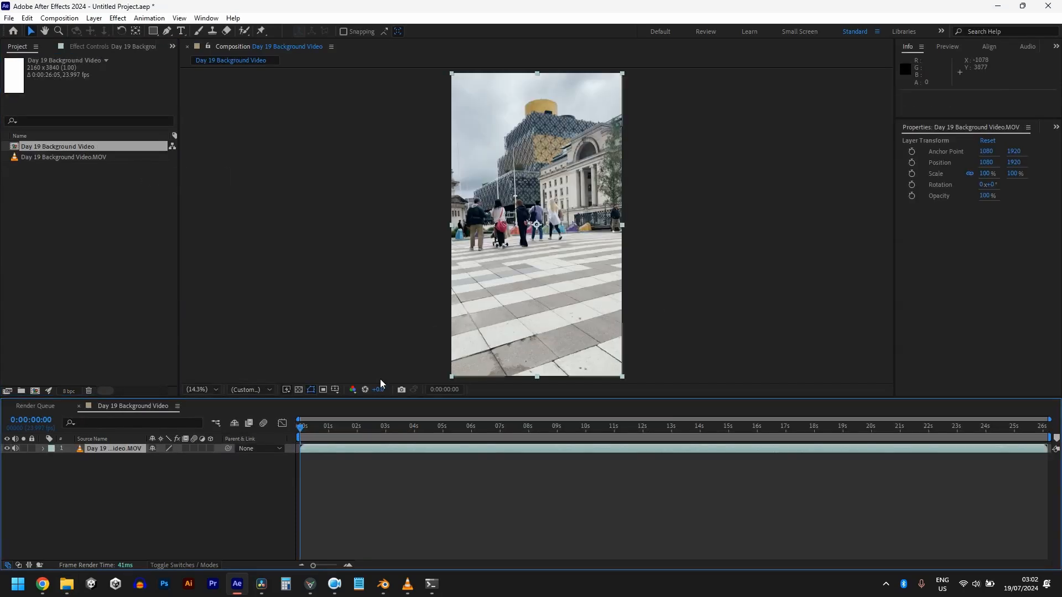
pyautogui.press('space')
# - Import the rendered balloon frames starting at DayEighteenBG0001.png from the Renders folder as a PNG sequence
pyautogui.click(87, 230)
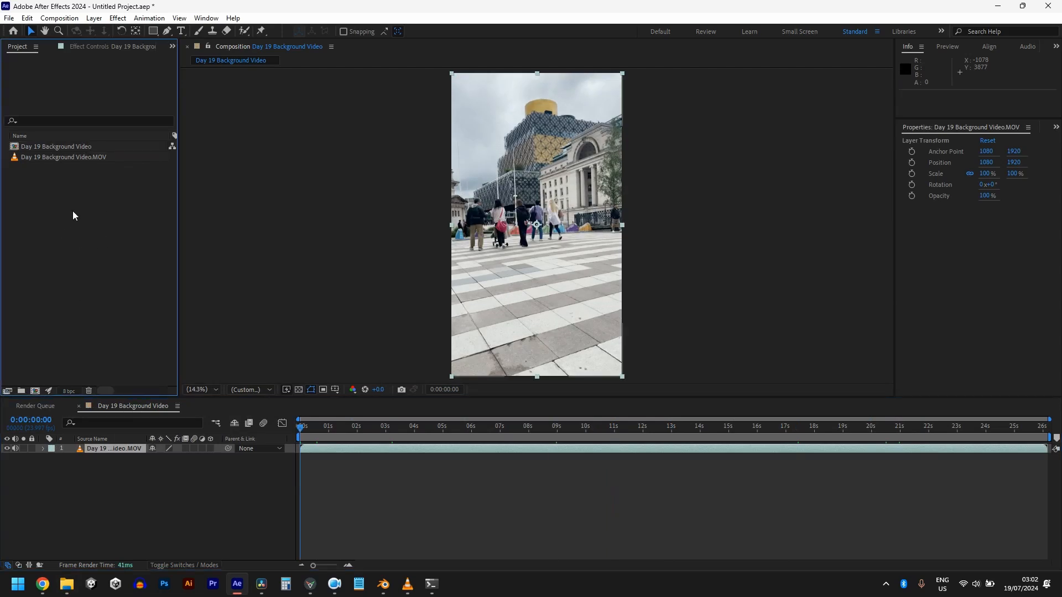
pyautogui.doubleClick(74, 215)
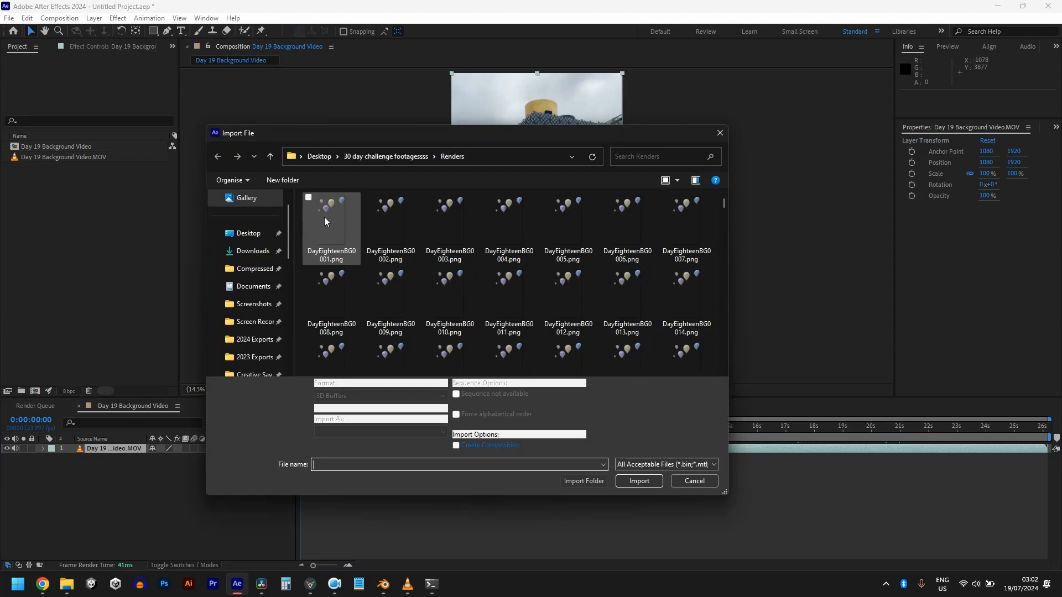
pyautogui.click(325, 221)
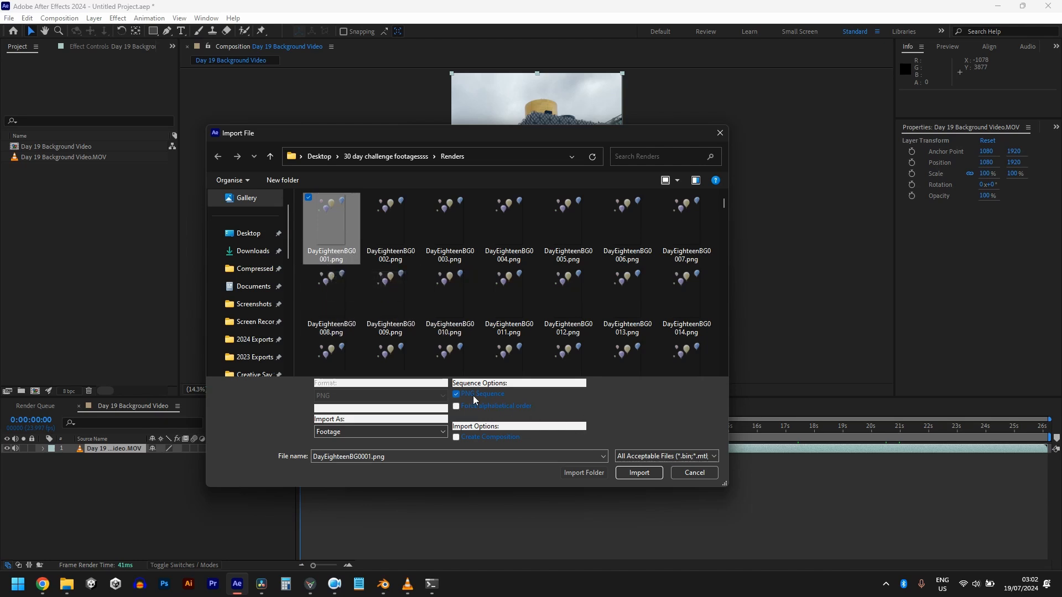
pyautogui.click(639, 473)
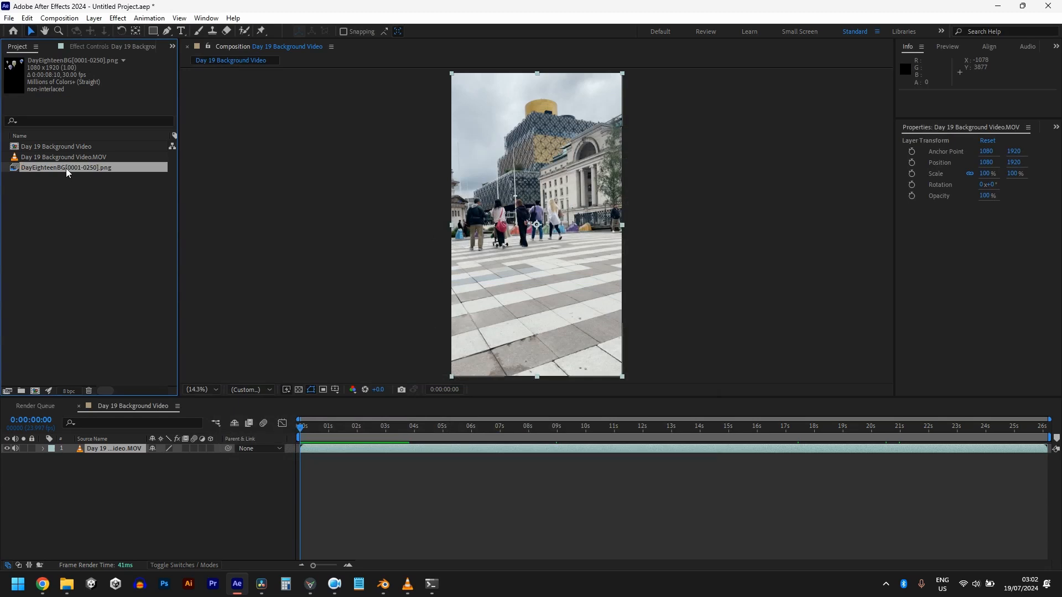
# - Look up the frame rate in Blender's output settings and interpret the DayEighteenBG PNG sequence at 24 frames per second
pyautogui.rightClick(67, 172)
pyautogui.moveTo(151, 249)
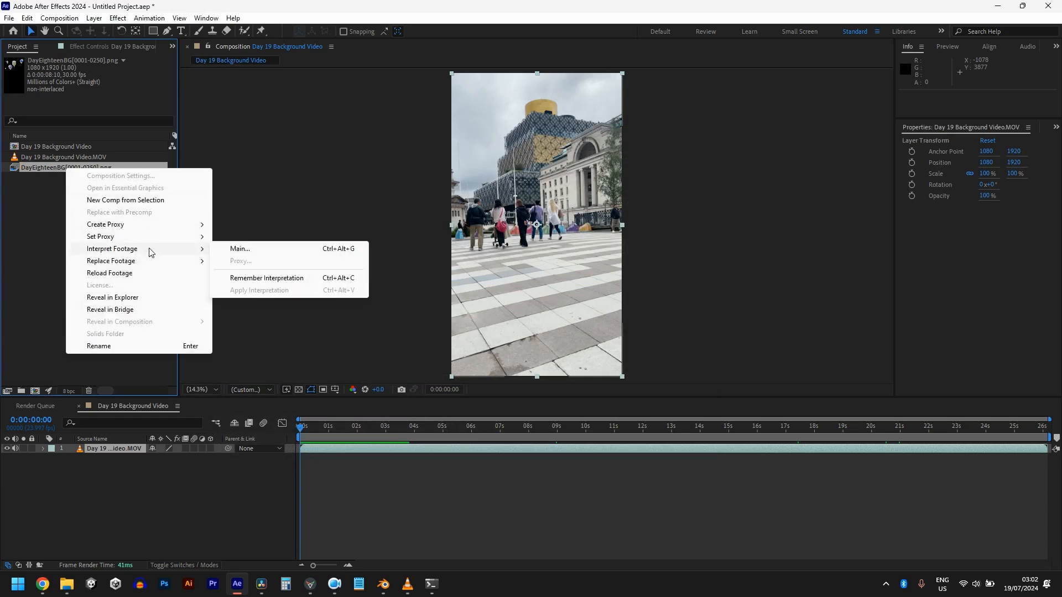
pyautogui.click(268, 249)
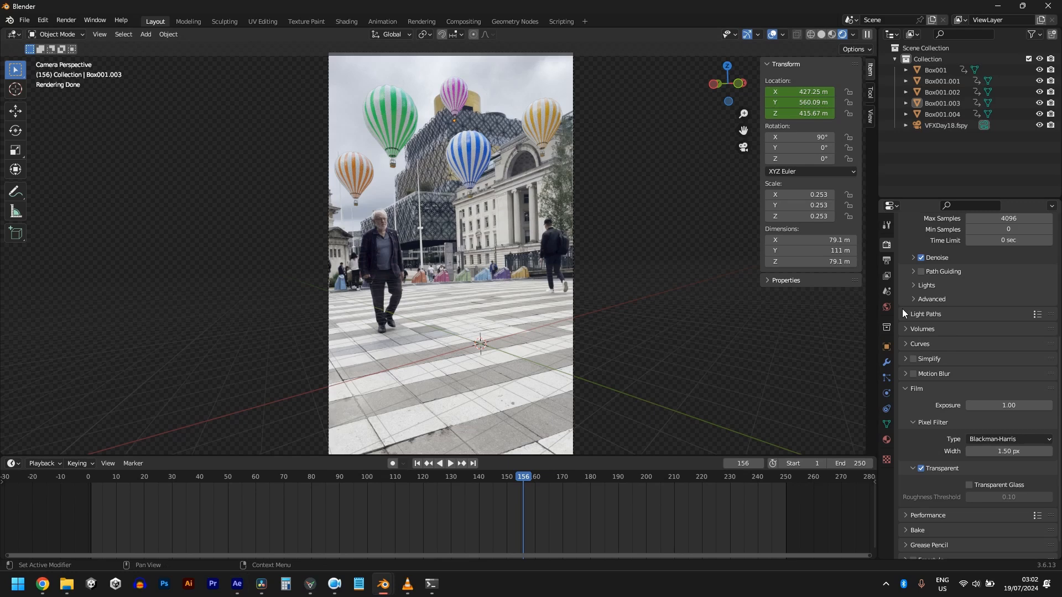
pyautogui.click(887, 307)
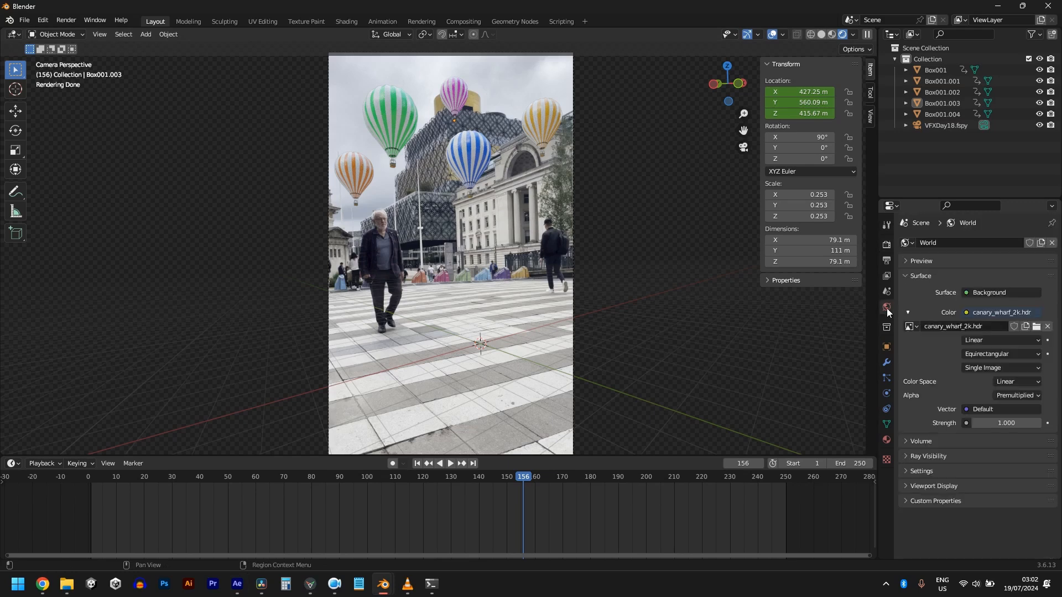
pyautogui.click(886, 261)
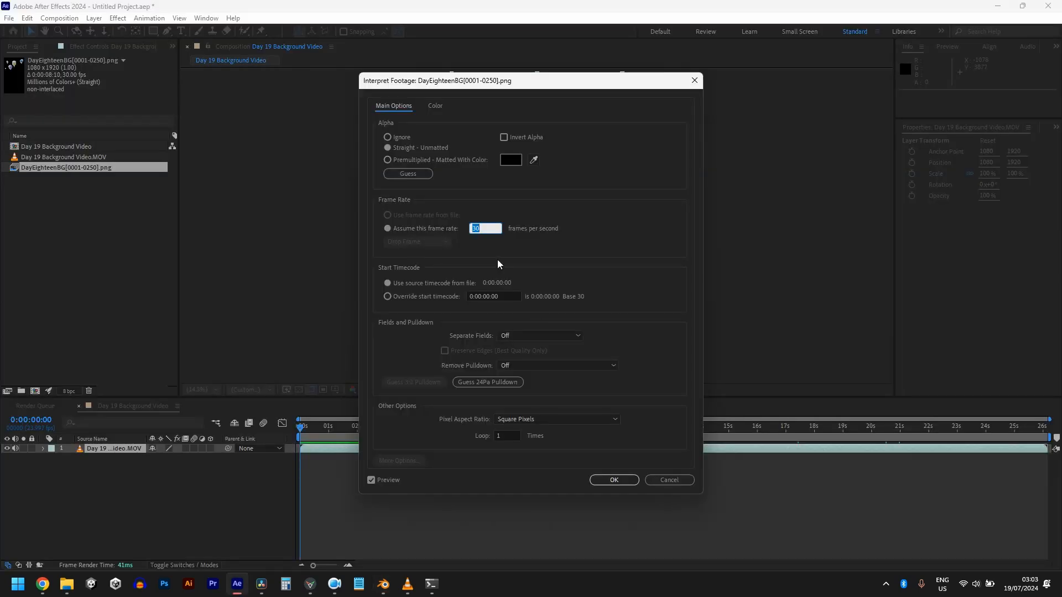
pyautogui.write('24')
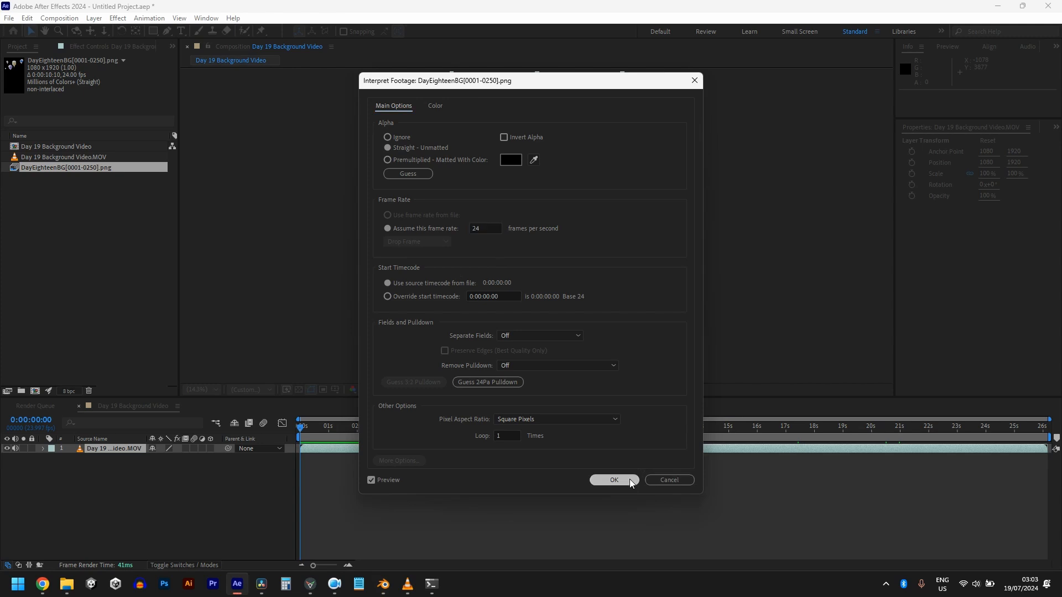
pyautogui.click(614, 480)
# - Place the balloon sequence above the background video from the start of the timeline and scale it to 200%
pyautogui.moveTo(66, 169); pyautogui.dragTo(301, 448)
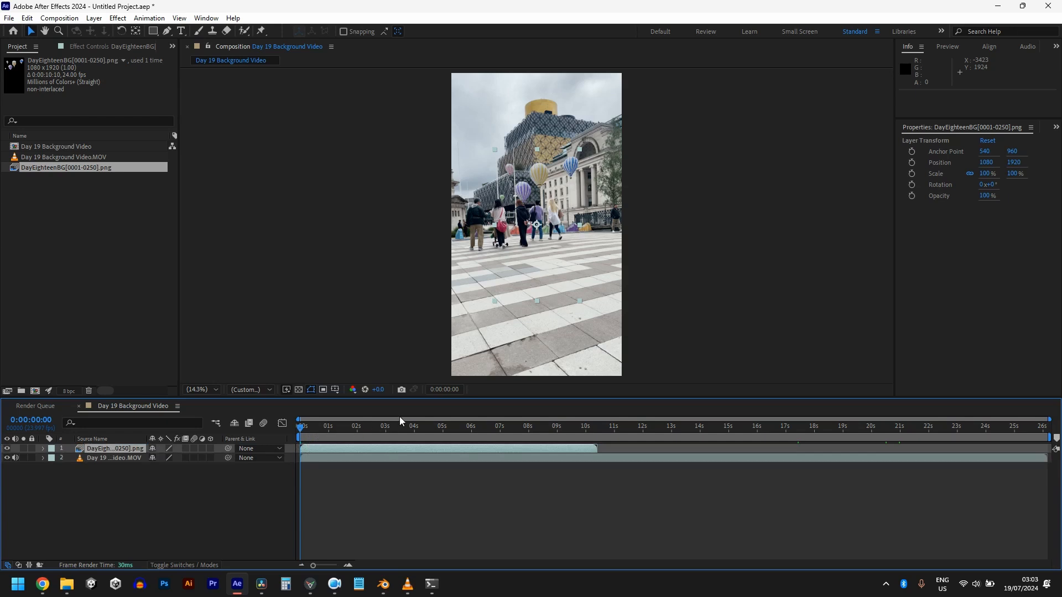
pyautogui.press('s')
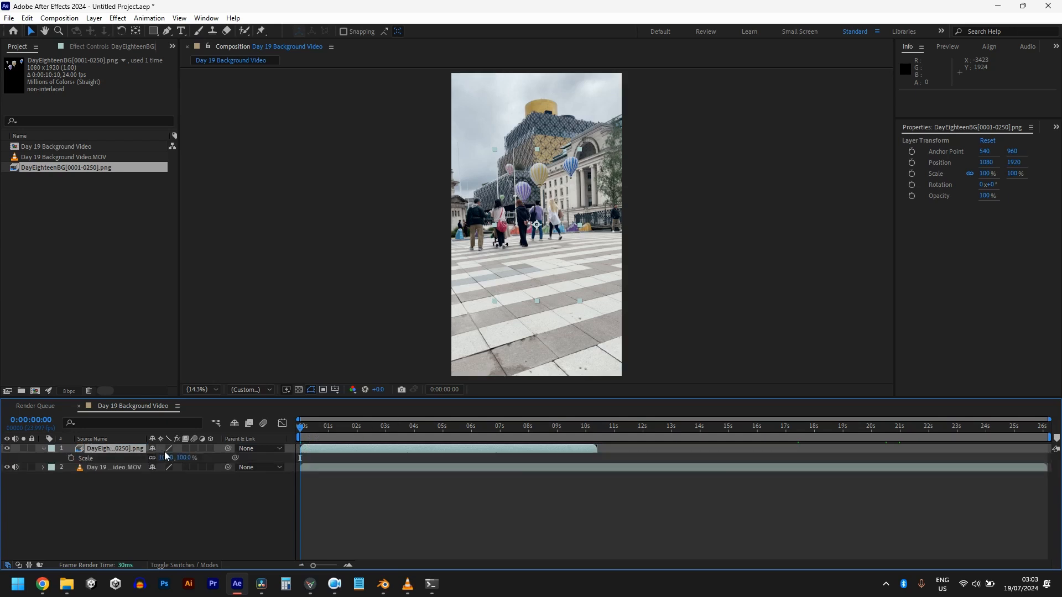
pyautogui.click(166, 457)
pyautogui.click(175, 533)
pyautogui.click(166, 457)
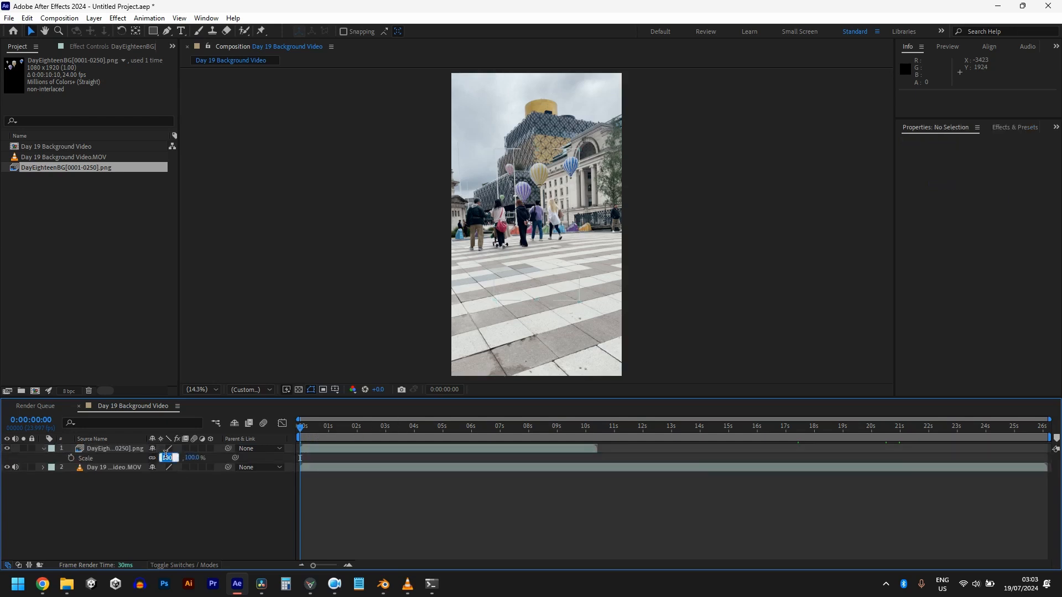
pyautogui.write('200')
pyautogui.press('Return')
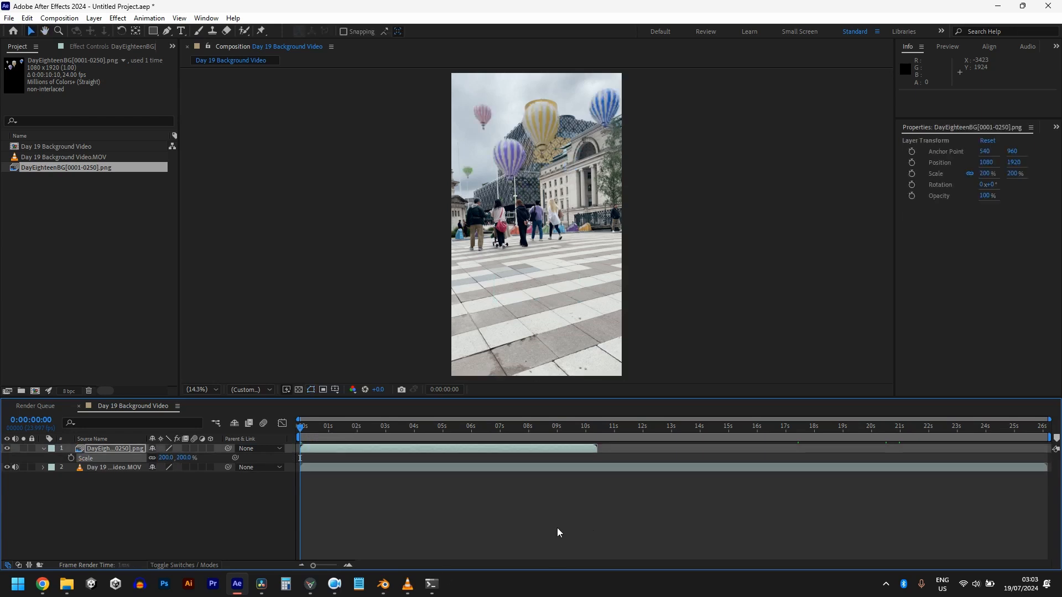
# - Preview the composite and examine up close how the balloons overlap the buildings
pyautogui.press('space')
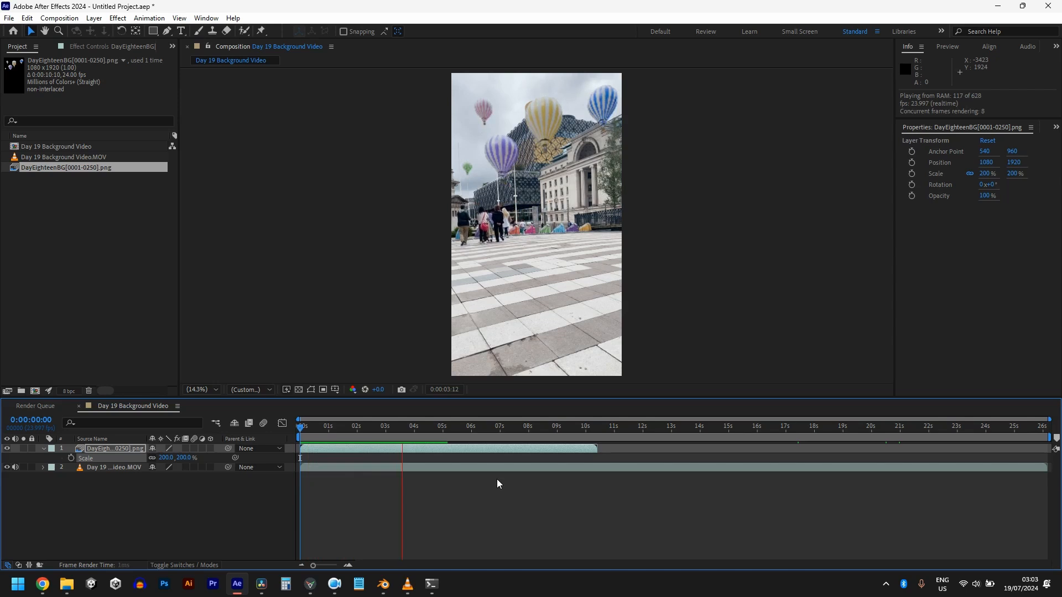
pyautogui.press('space')
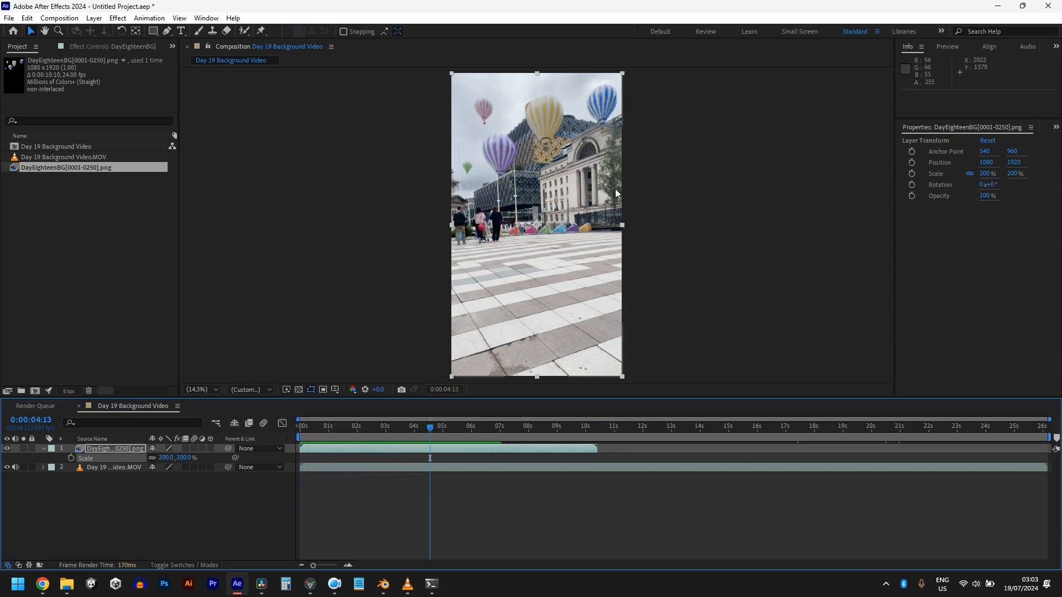
pyautogui.click(601, 122)
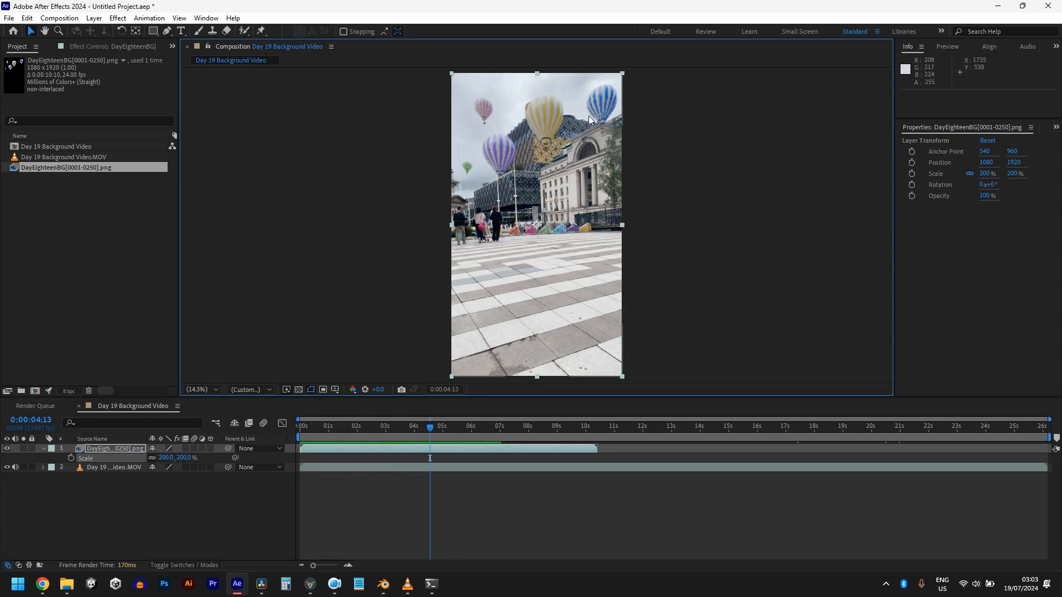
pyautogui.moveTo(589, 115); pyautogui.dragTo(499, 440, button='middle')
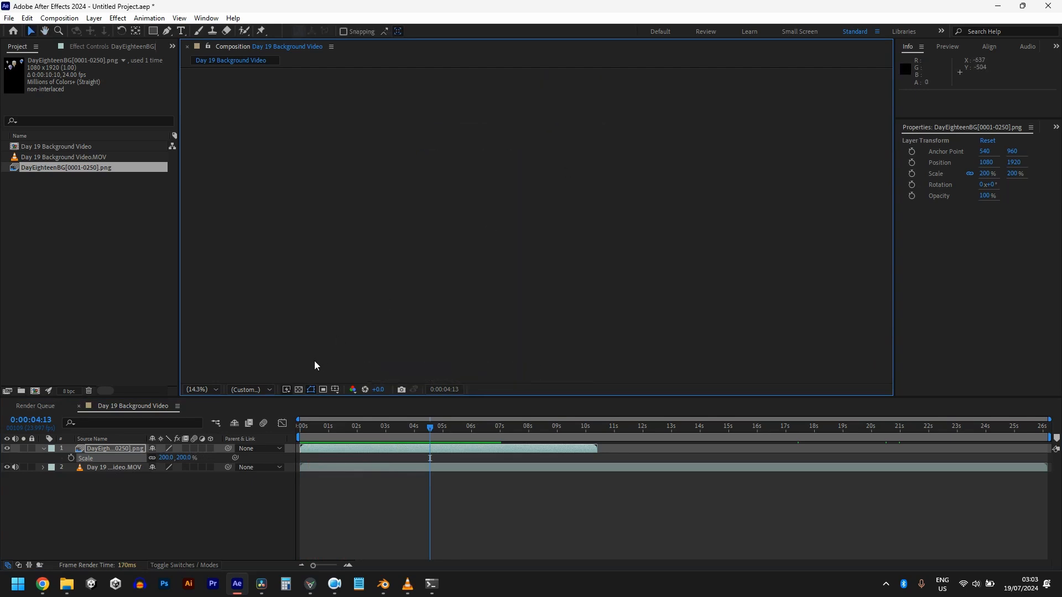
pyautogui.click(221, 389)
pyautogui.click(212, 320)
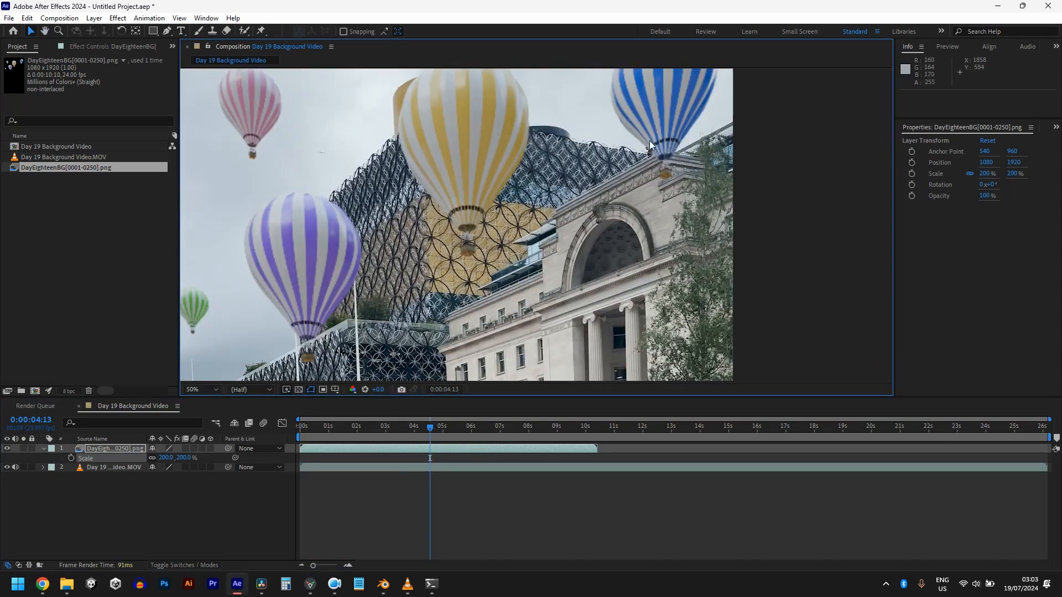
pyautogui.press(',')
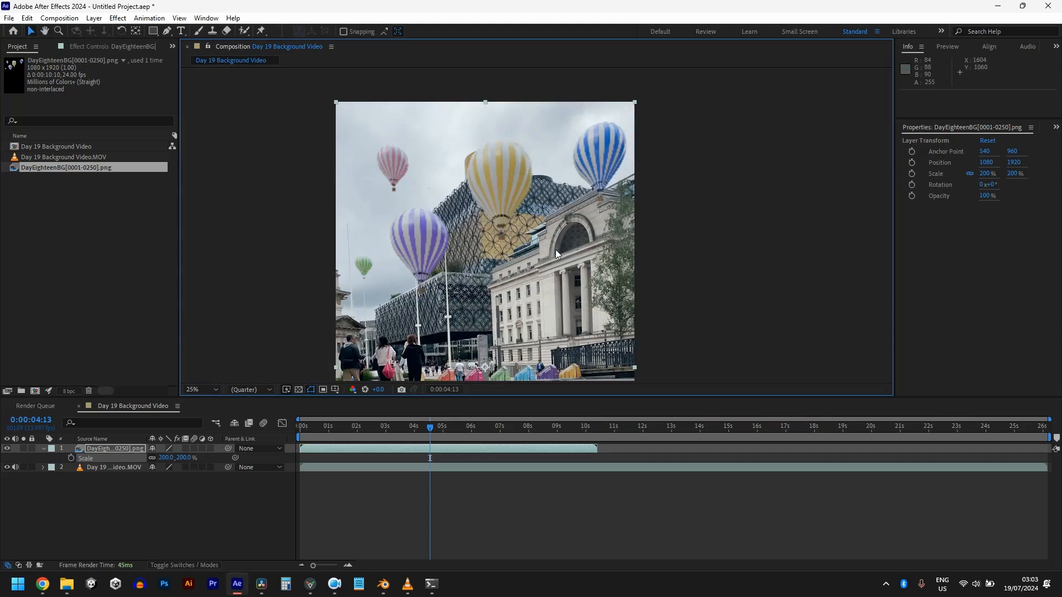
# - Duplicate the Day 19 Background Video.MOV layer and move the copy above the balloon sequence
pyautogui.click(303, 468)
pyautogui.hotkey('ctrl', 'd')
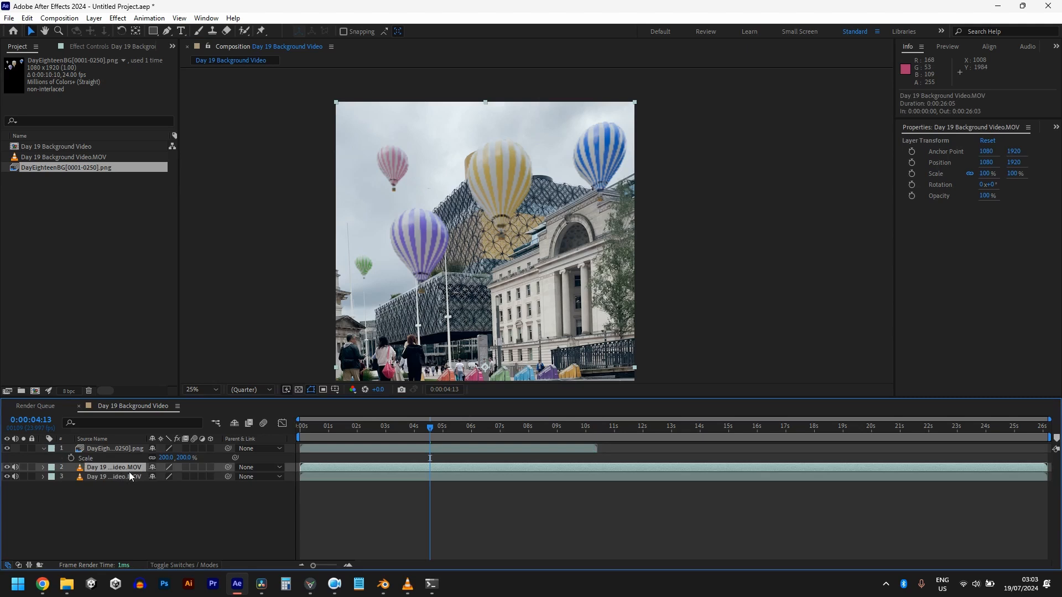
pyautogui.moveTo(128, 466); pyautogui.dragTo(126, 447)
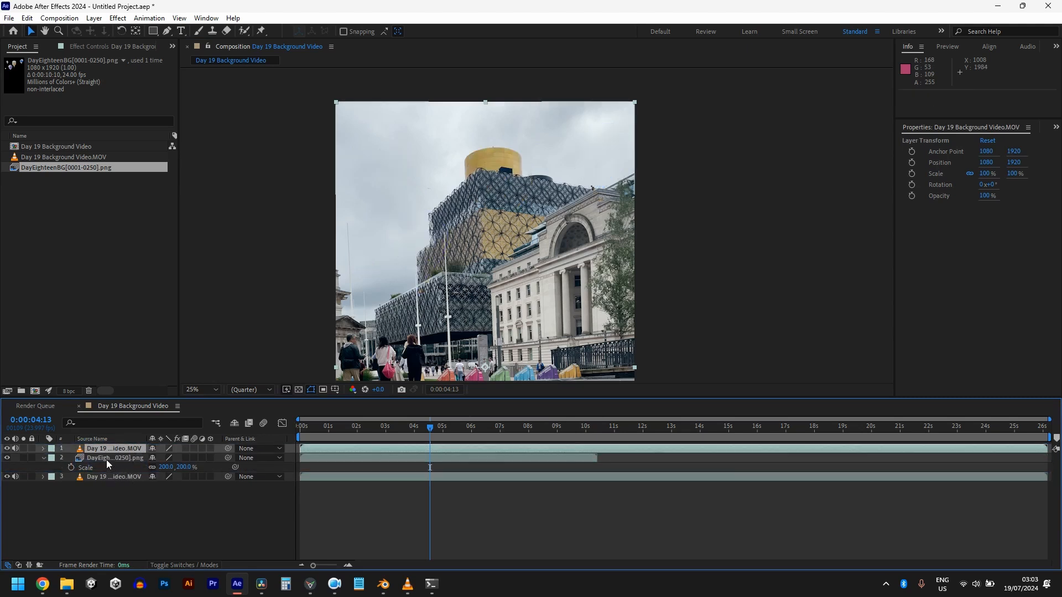
pyautogui.click(105, 459)
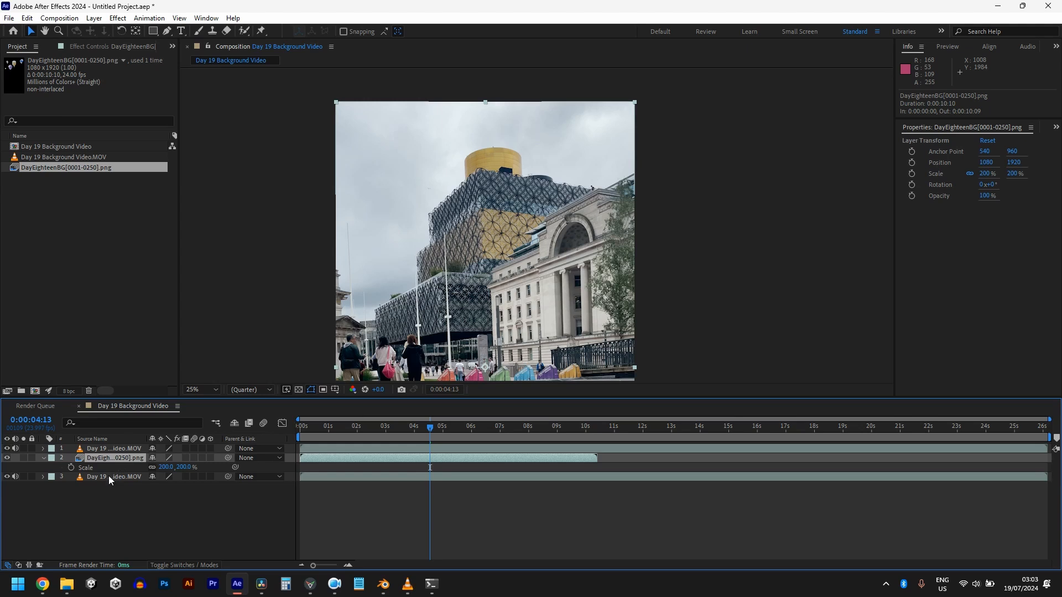
pyautogui.click(109, 476)
pyautogui.click(114, 448)
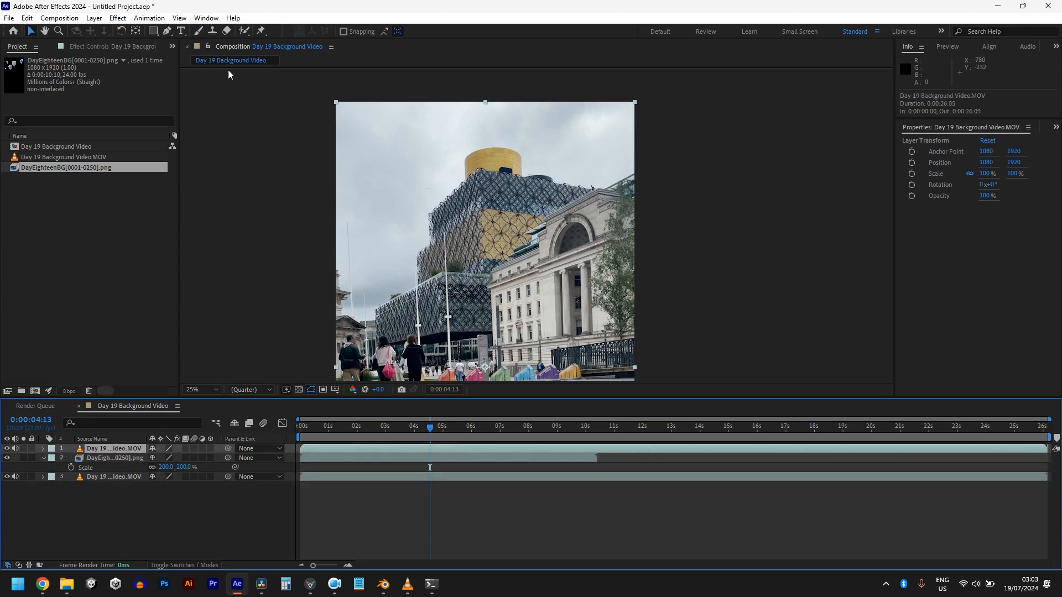
# - Activate the Pen tool, compare the frame with and without the top video copy, and leave that layer hidden at the first frame
pyautogui.click(167, 31)
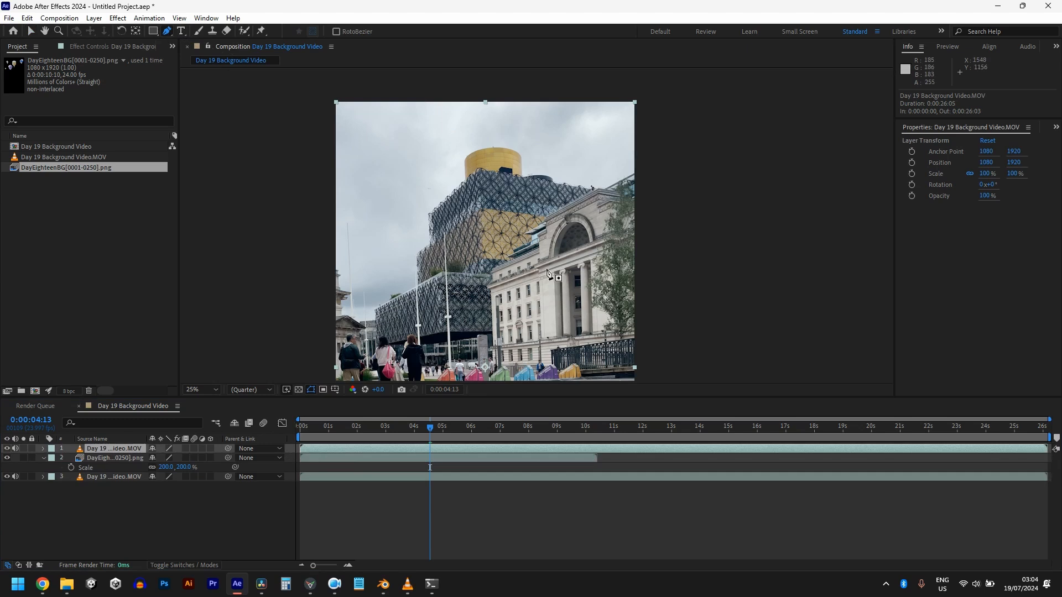
pyautogui.click(7, 450)
pyautogui.click(7, 449)
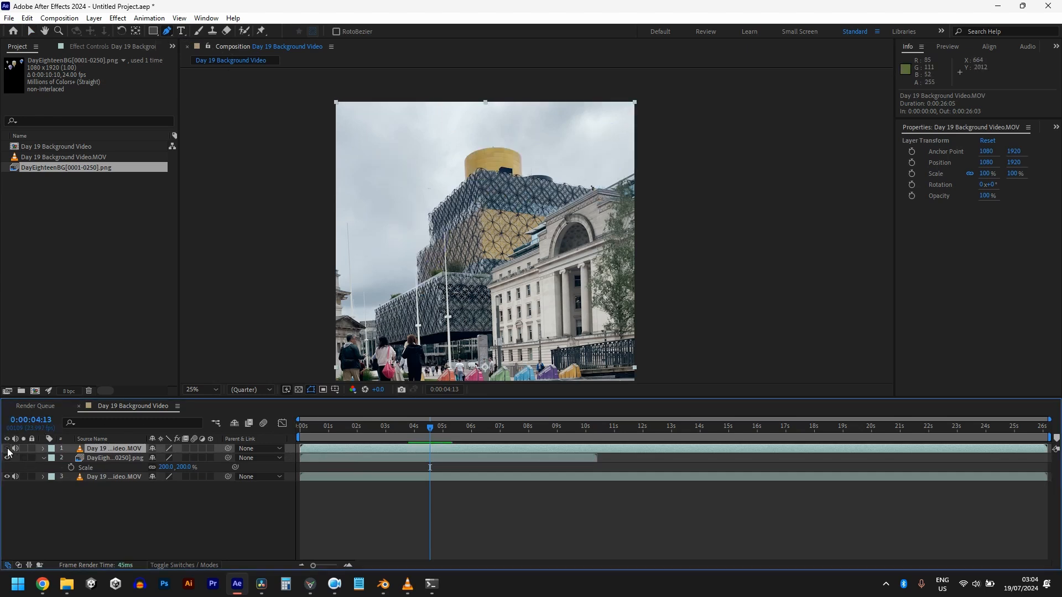
pyautogui.click(8, 449)
pyautogui.click(7, 449)
pyautogui.click(7, 449)
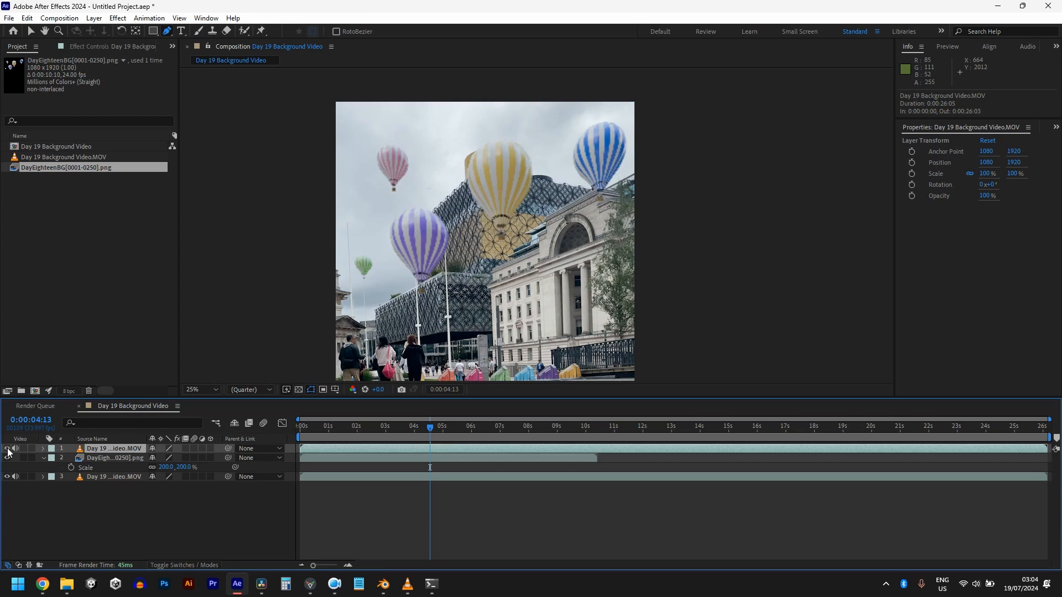
pyautogui.click(7, 450)
pyautogui.click(401, 430)
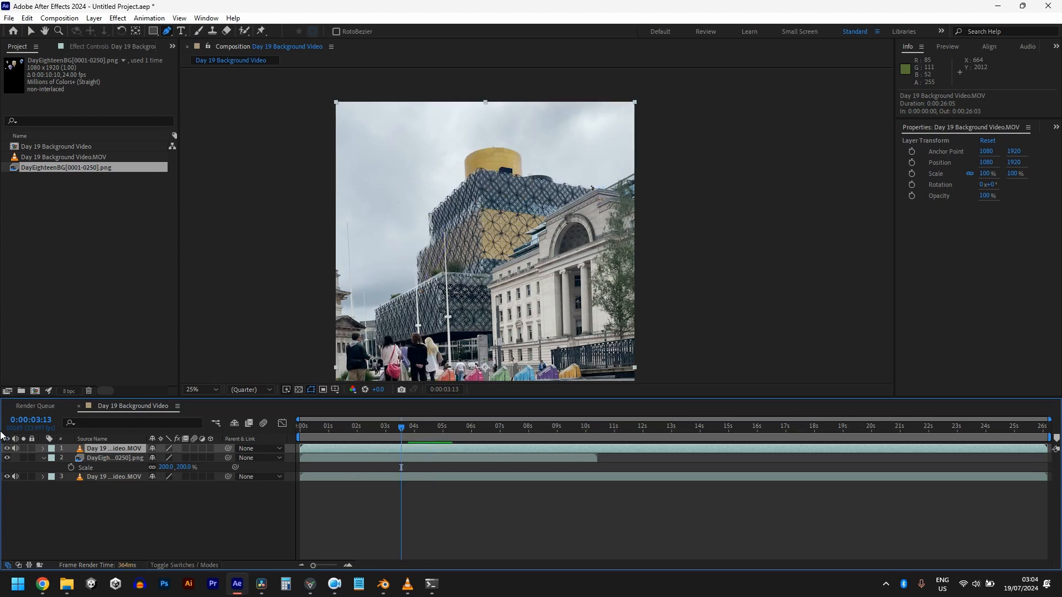
pyautogui.click(7, 450)
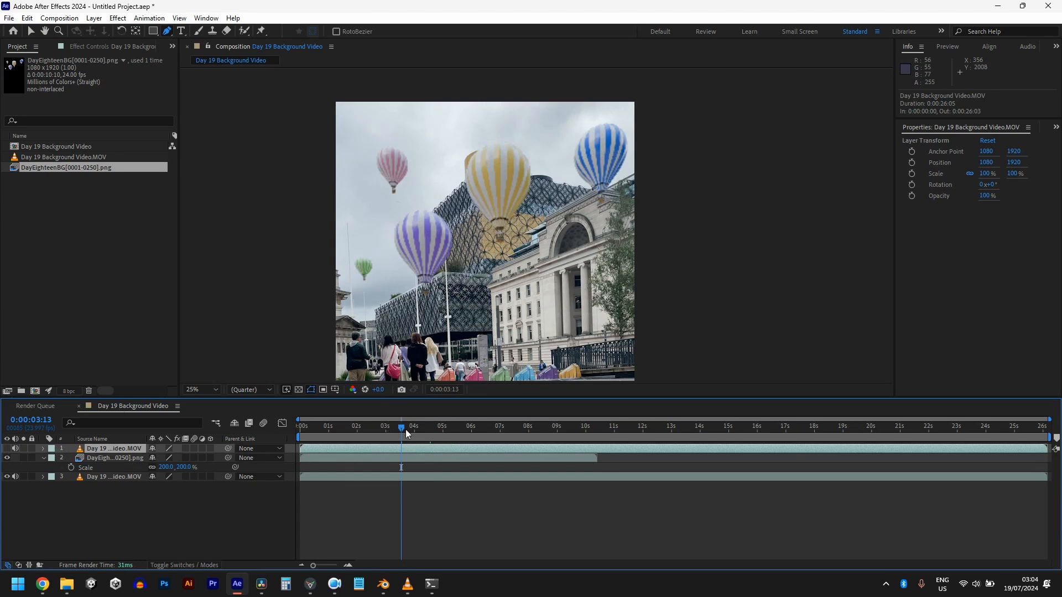
pyautogui.moveTo(404, 430); pyautogui.dragTo(295, 426)
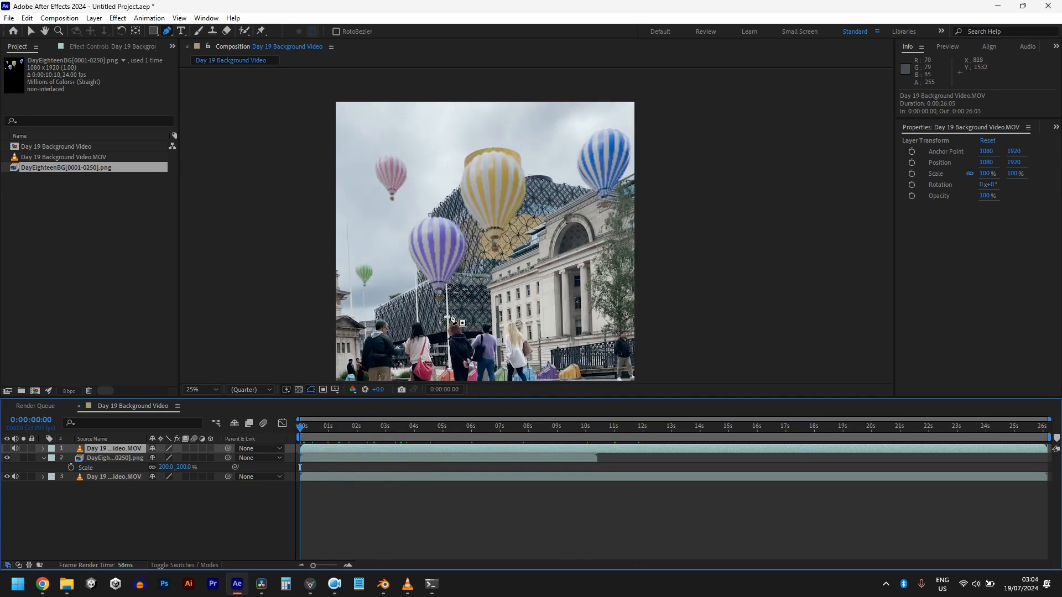
# - Start a mask on the top video copy with two points across the patterned building's facade, and show the layer again
pyautogui.click(482, 239)
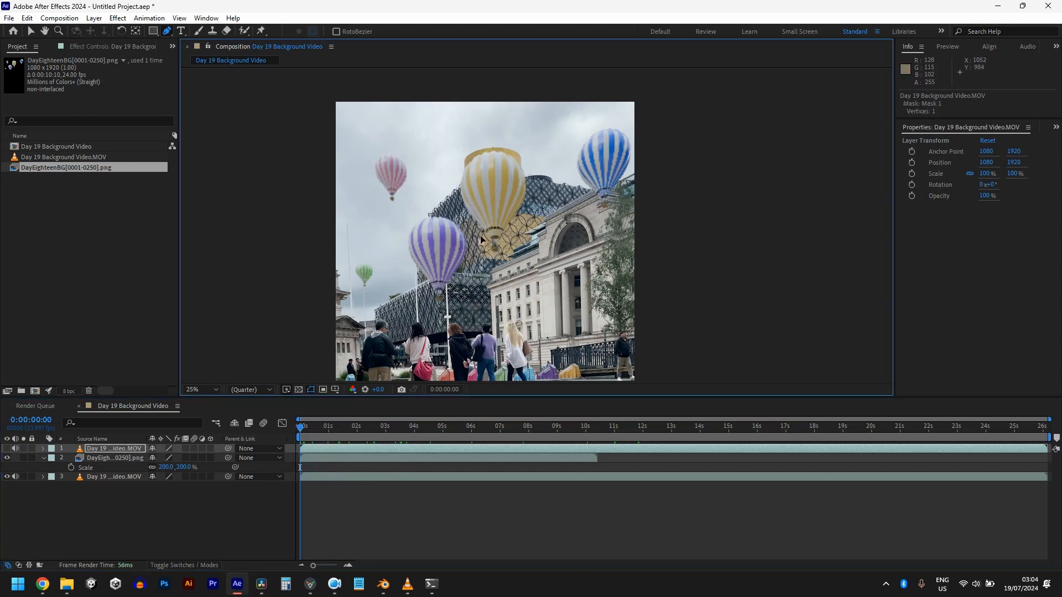
pyautogui.click(438, 171)
pyautogui.moveTo(438, 171); pyautogui.dragTo(432, 178)
pyautogui.hotkey('ctrl', 'z')
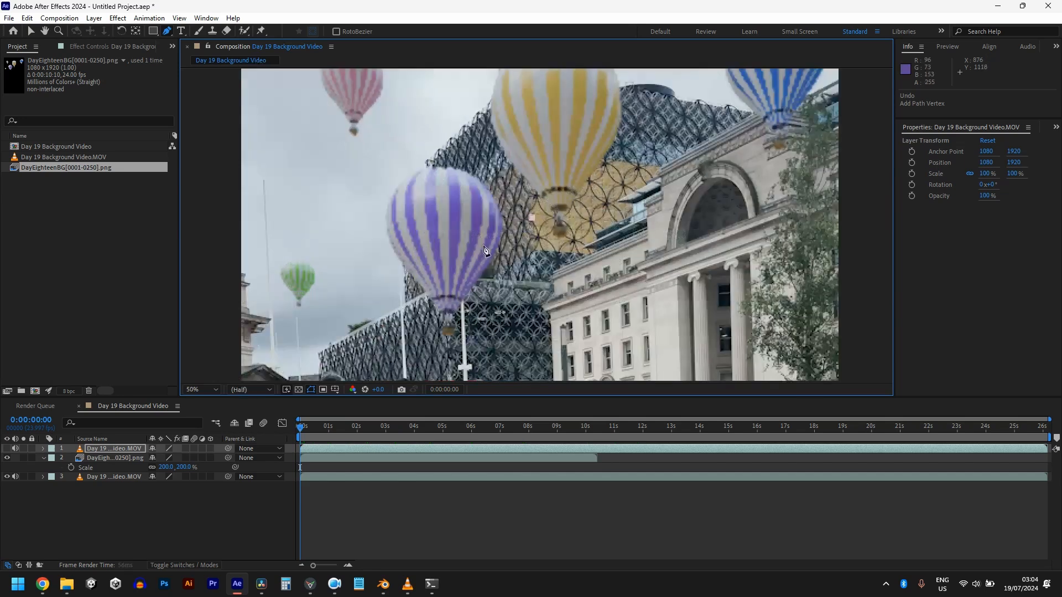
pyautogui.scroll(2, 430, 264)
pyautogui.scroll(-2, 517, 211)
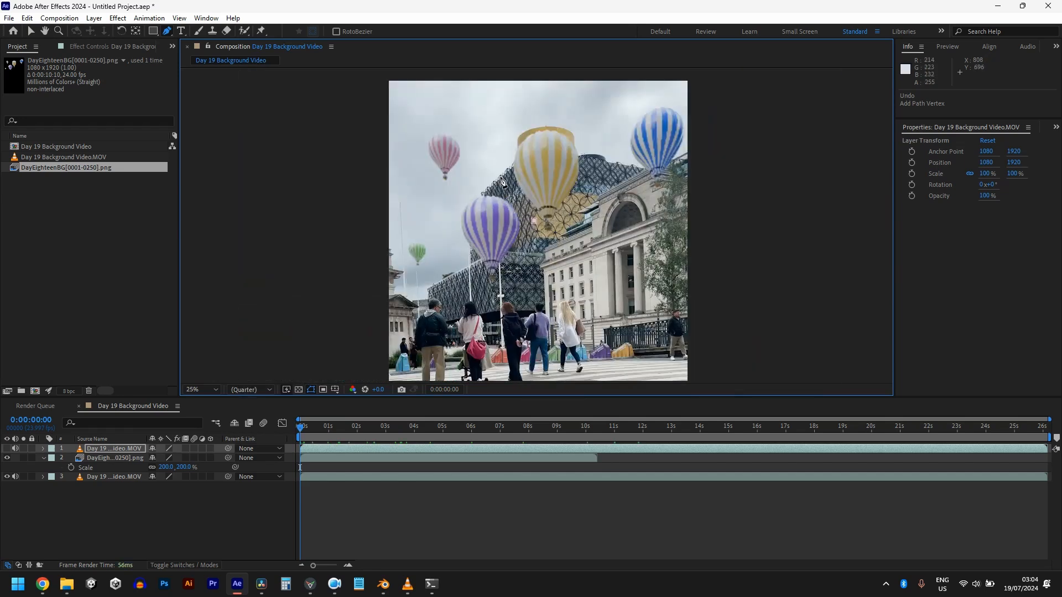
pyautogui.click(502, 181)
pyautogui.click(7, 449)
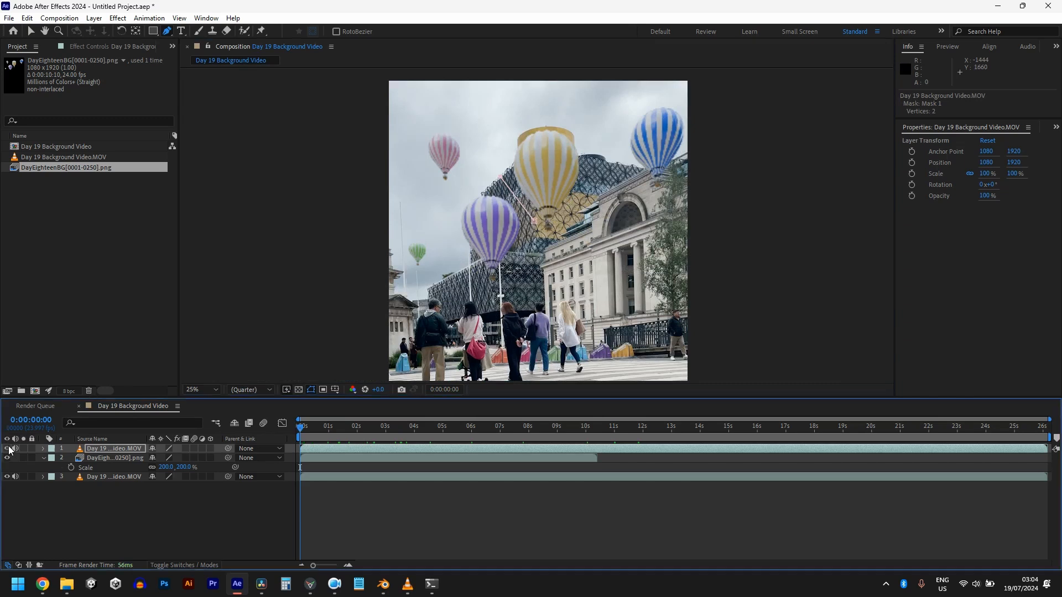
# - Trace the mask along the skyline, around the golden cylinder and over the patterned building's roof to the stone building's roof
pyautogui.scroll(2, 547, 153)
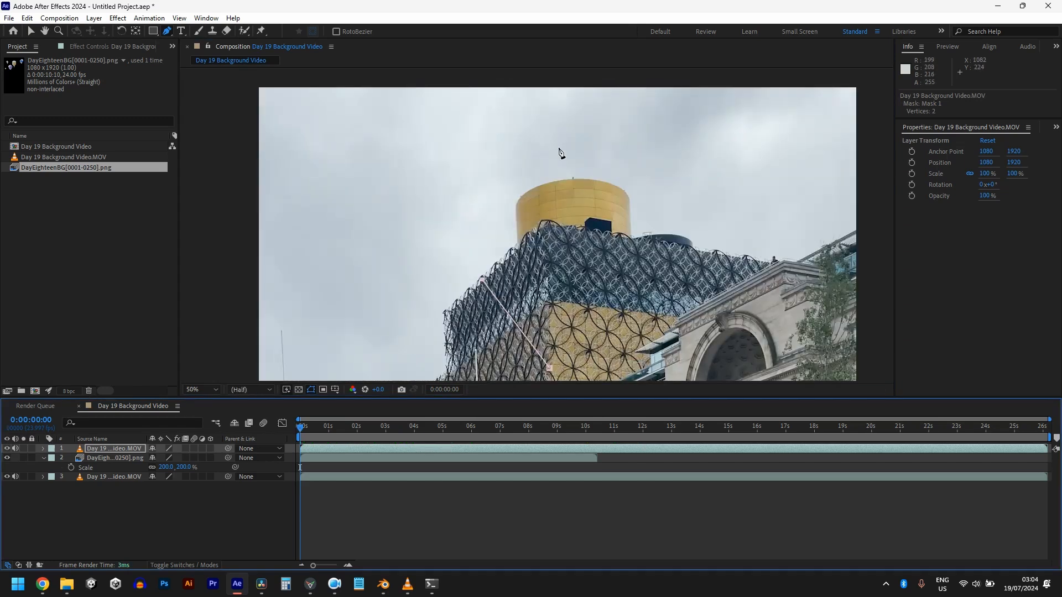
pyautogui.click(519, 246)
pyautogui.click(517, 207)
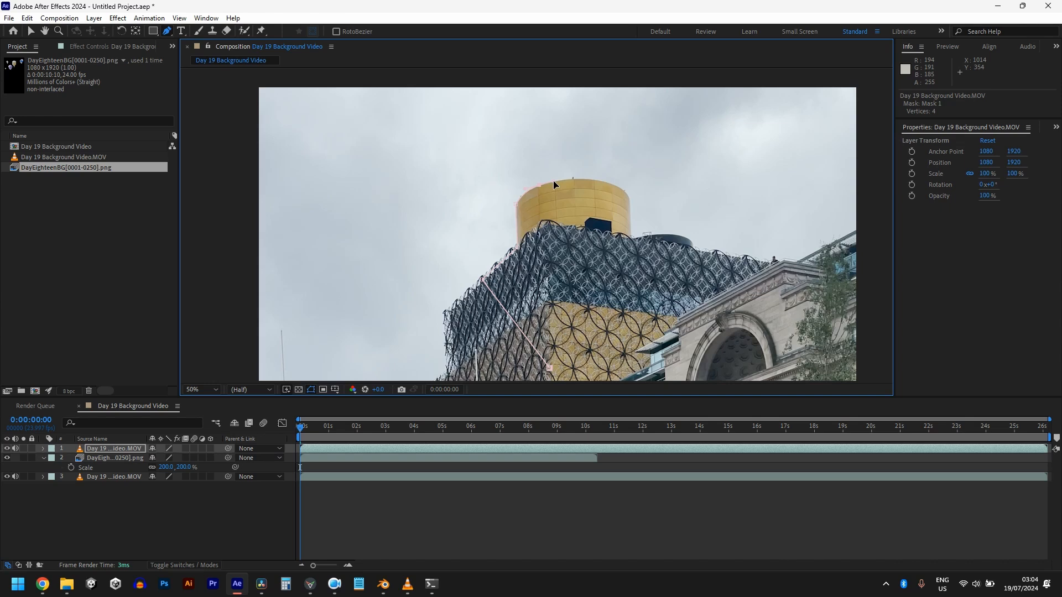
pyautogui.moveTo(553, 182)
pyautogui.mouseDown()
pyautogui.moveTo(553, 167)
pyautogui.moveTo(556, 190)
pyautogui.mouseUp()
pyautogui.click(605, 184)
pyautogui.click(631, 203)
pyautogui.click(648, 237)
pyautogui.click(664, 237)
pyautogui.click(696, 252)
pyautogui.click(703, 254)
pyautogui.click(769, 262)
pyautogui.moveTo(784, 266); pyautogui.dragTo(664, 211)
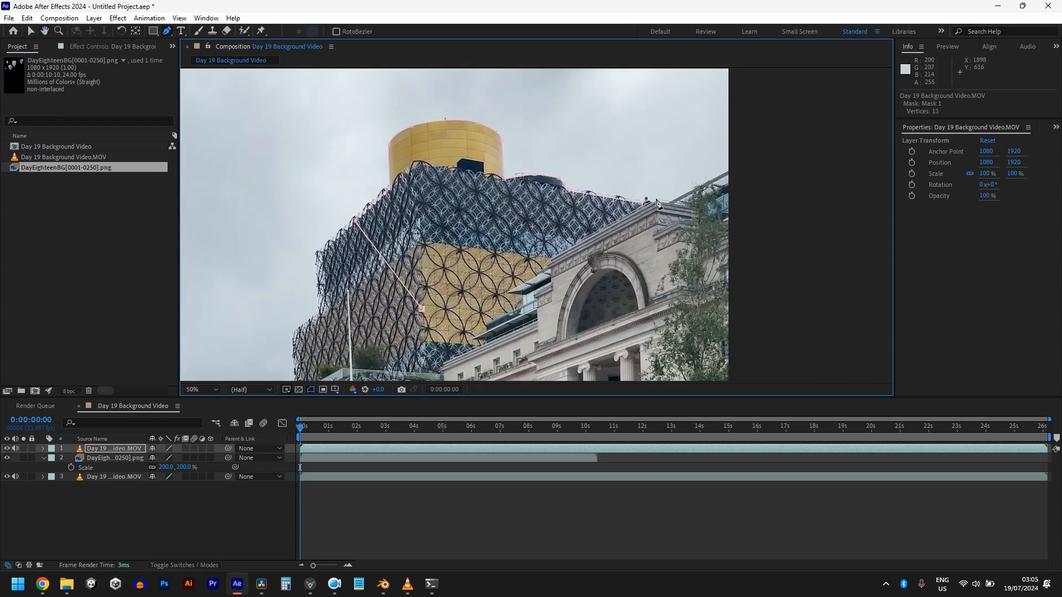
pyautogui.click(674, 203)
# - Close the mask by running it outside the frame and back through the stone building to its starting point
pyautogui.press(',')
pyautogui.press(',')
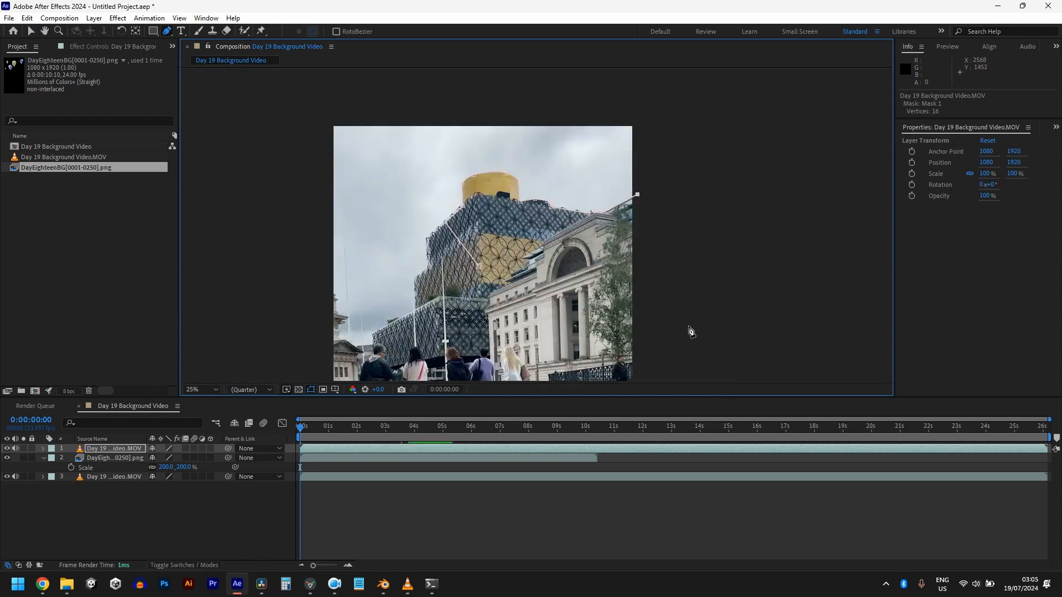
pyautogui.click(686, 333)
pyautogui.moveTo(505, 340); pyautogui.dragTo(538, 266, button='middle')
pyautogui.click(538, 267)
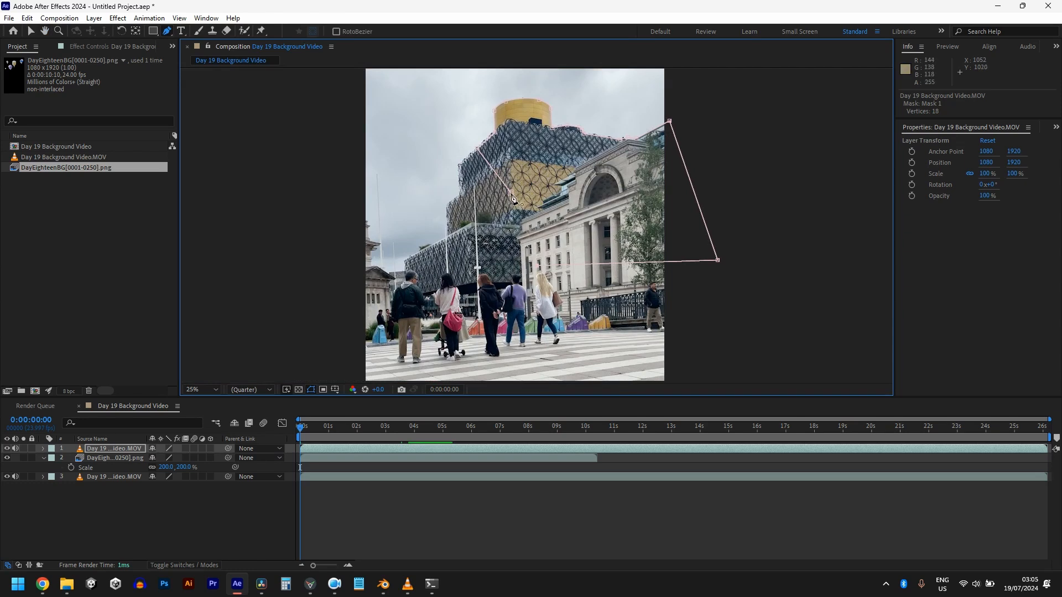
pyautogui.click(511, 194)
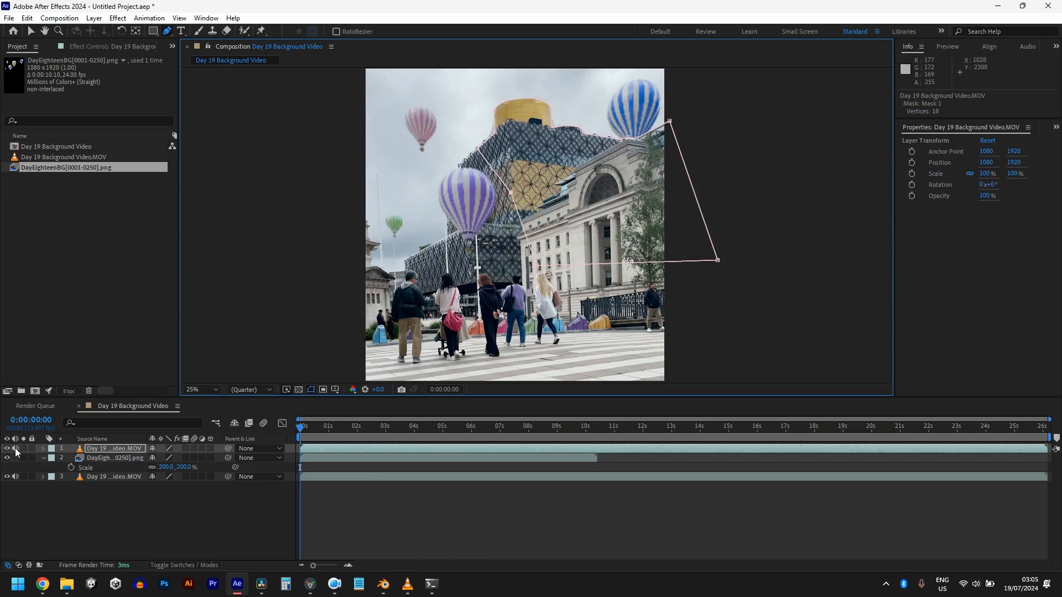
# - Check the mask by hiding and reshowing the bottom video layer, and review the balloons passing behind the buildings by scrubbing and previewing from the first frame
pyautogui.click(8, 477)
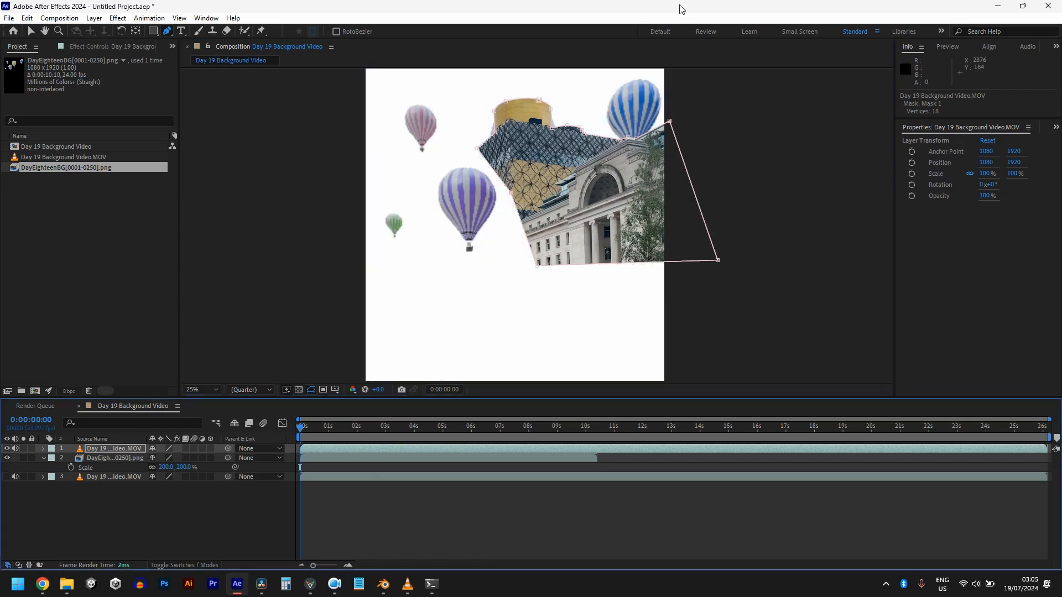
pyautogui.click(8, 476)
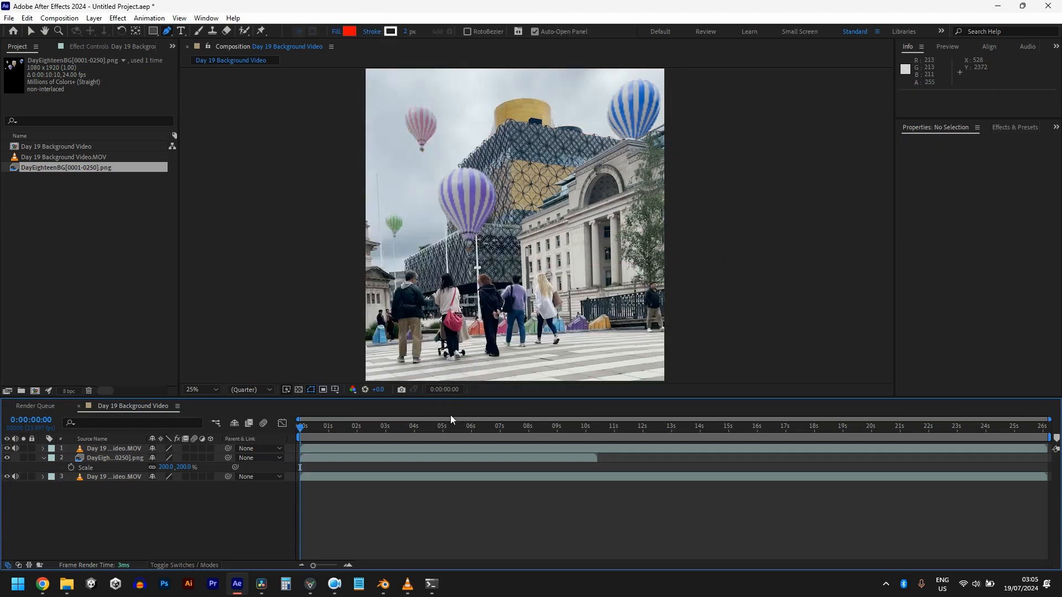
pyautogui.moveTo(302, 432); pyautogui.dragTo(580, 437)
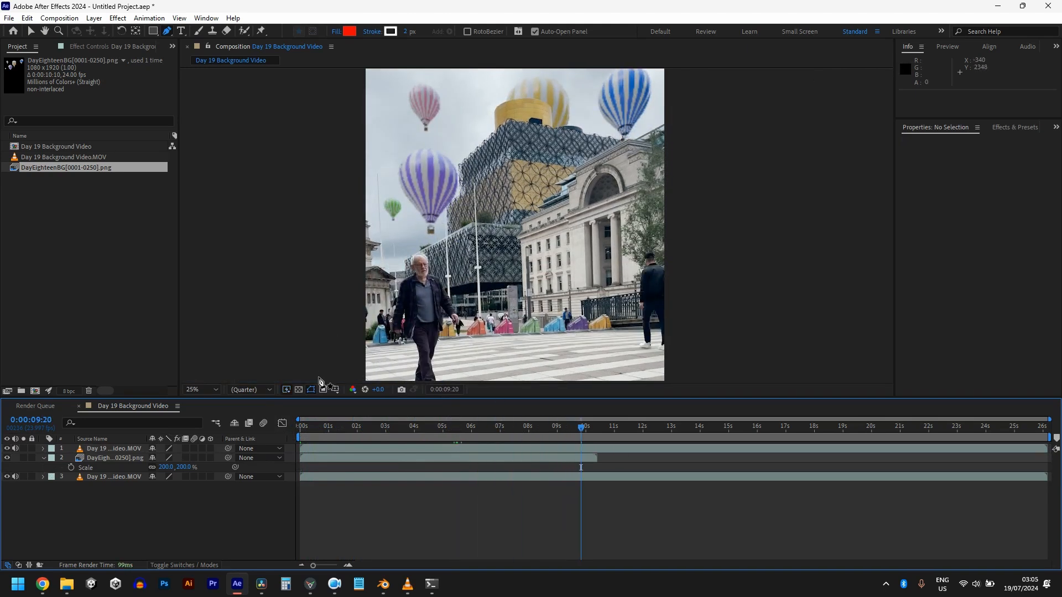
pyautogui.moveTo(316, 426); pyautogui.dragTo(273, 425)
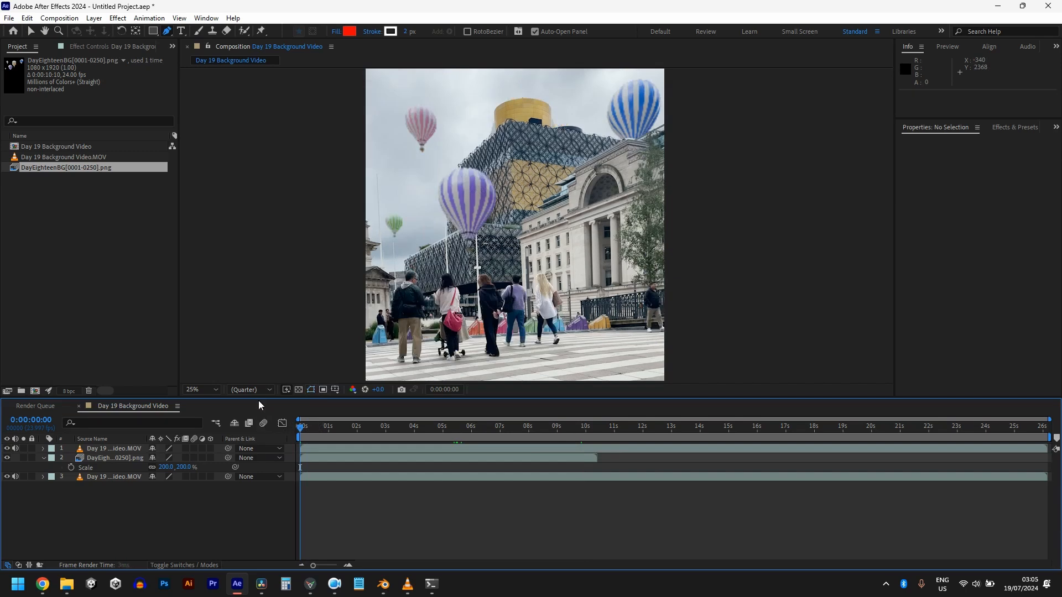
pyautogui.press('space')
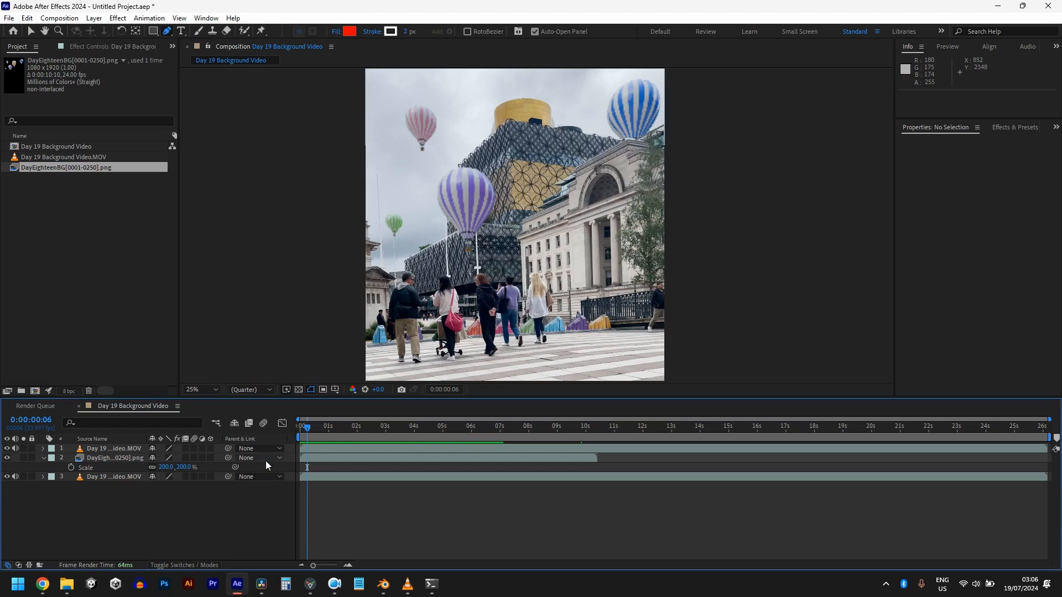
pyautogui.press('space')
# - Set the work area end to 0:00:10:09, at the end of the balloon image sequence, and preview the shortened range
pyautogui.moveTo(405, 429); pyautogui.dragTo(596, 439)
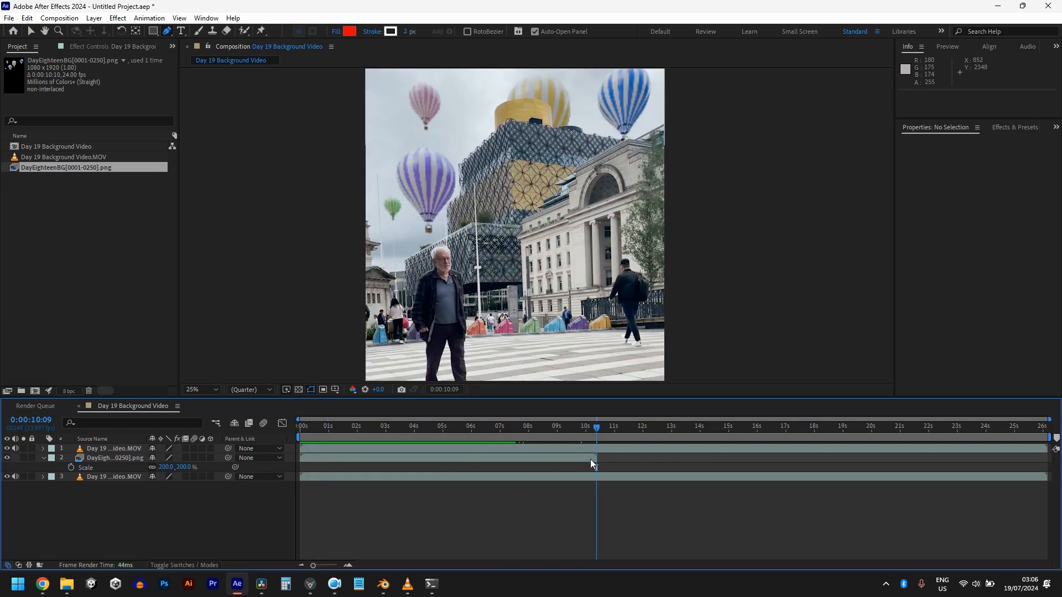
pyautogui.press('n')
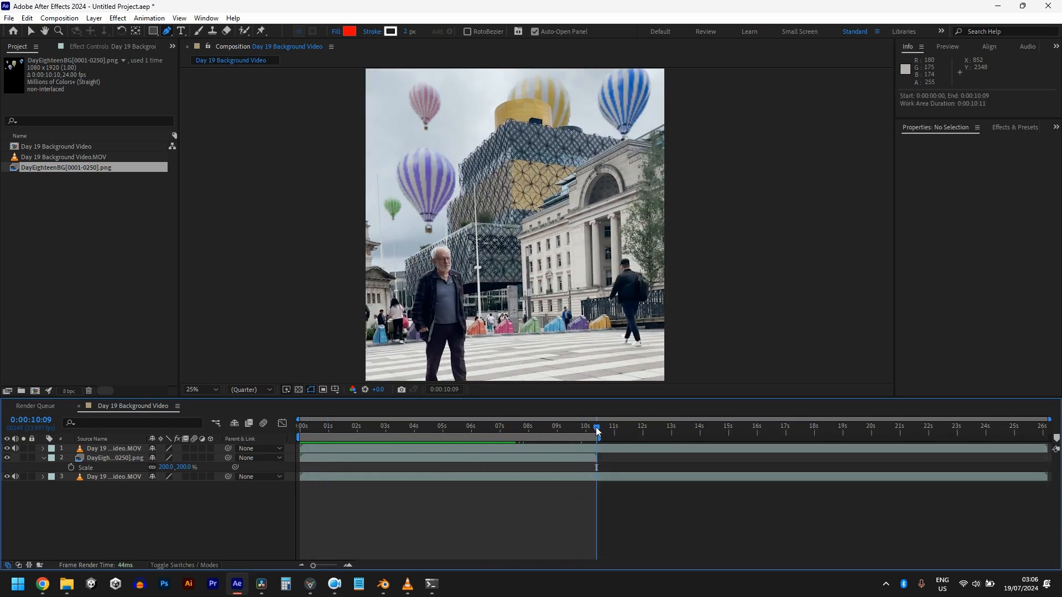
pyautogui.press('space')
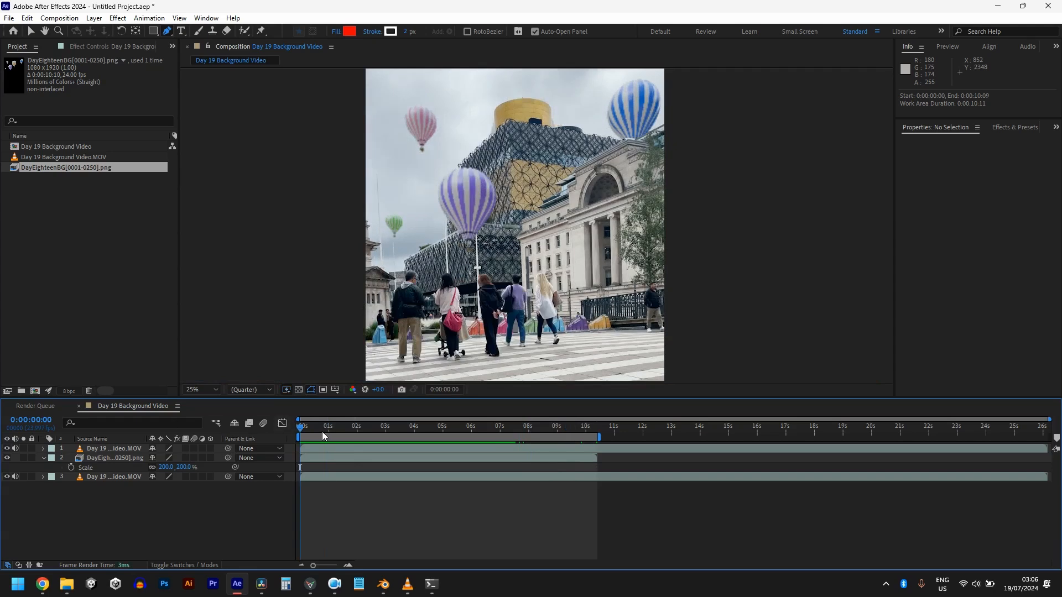